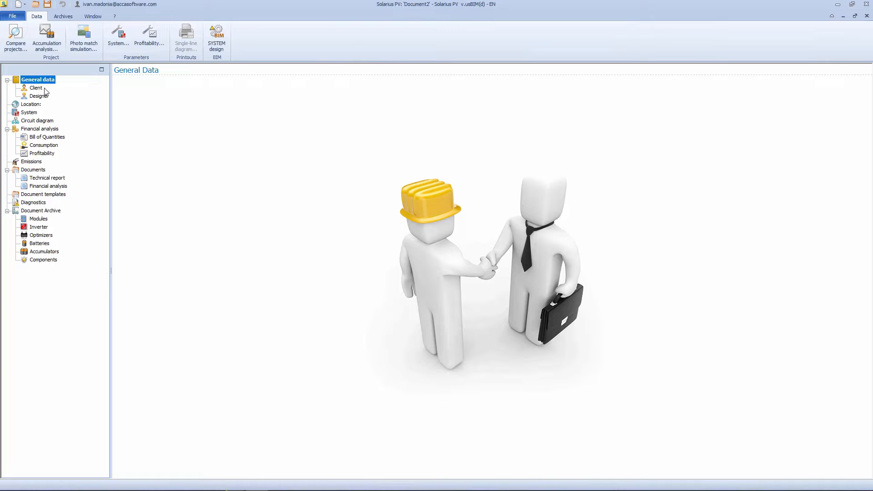
Step: Review the data fields on the client and designer forms
left_click(43, 89)
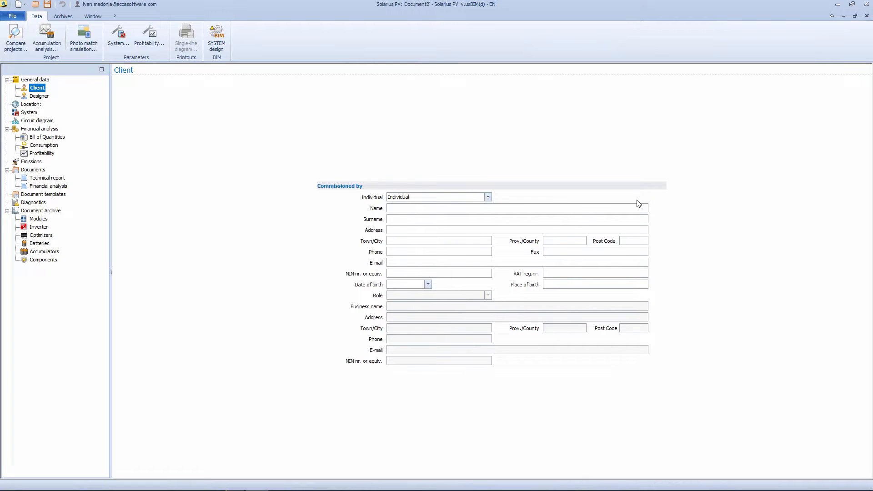
left_click(39, 96)
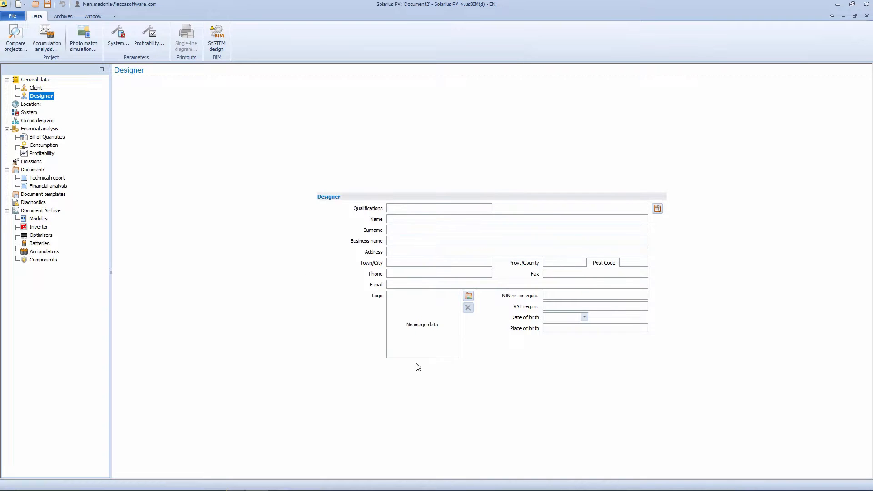
Step: Look up Balbriggan, Ireland, in the program's locations archive to view its site and irradiance data
left_click(34, 104)
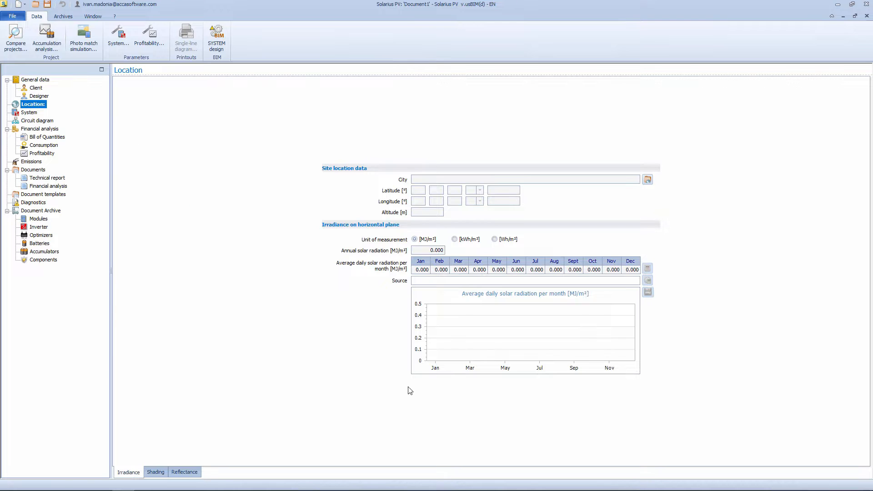
left_click(324, 230)
left_click(647, 179)
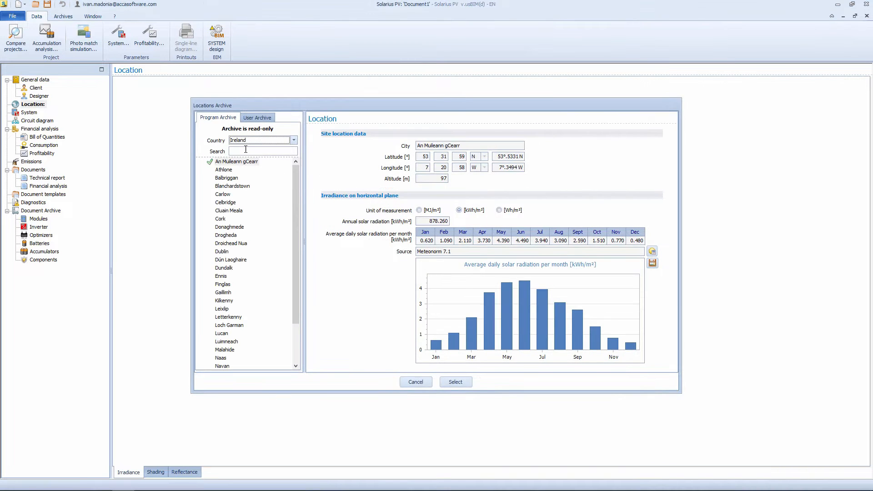
left_click(227, 178)
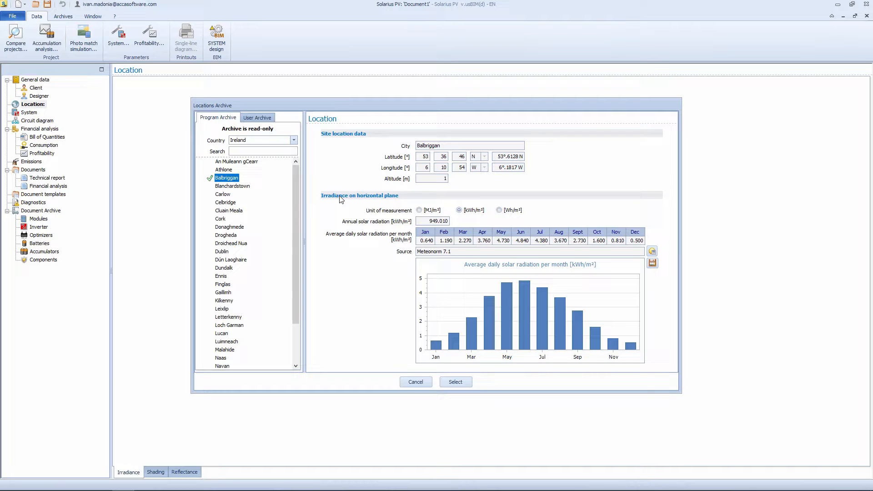
Step: Add a new location for Ireland to the user archive
left_click(257, 119)
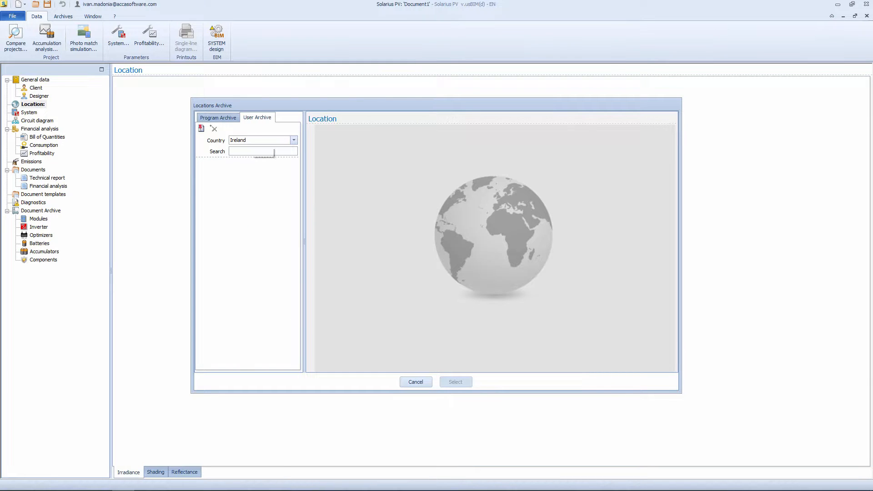
left_click(201, 129)
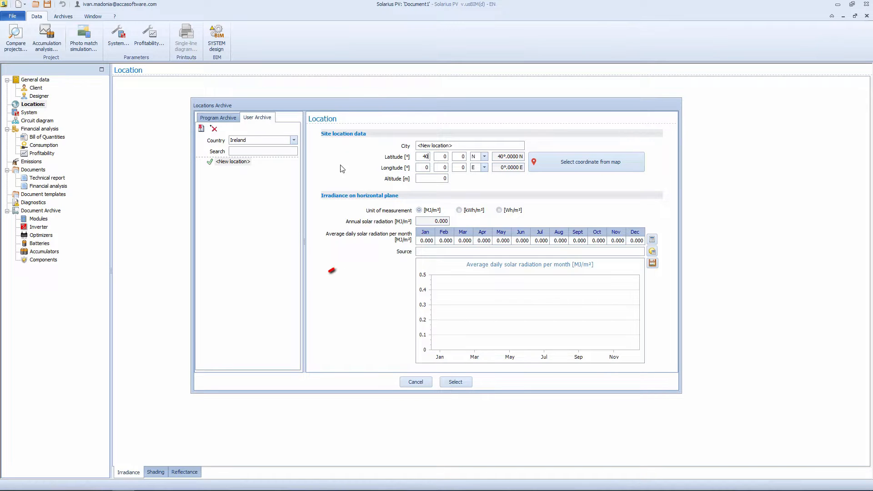
Step: Enter average daily solar radiation of 1.5, 4.2, 12.8 and 17.5 MJ/m² for January through April
double_click(431, 240)
type("1.5")
key("Tab")
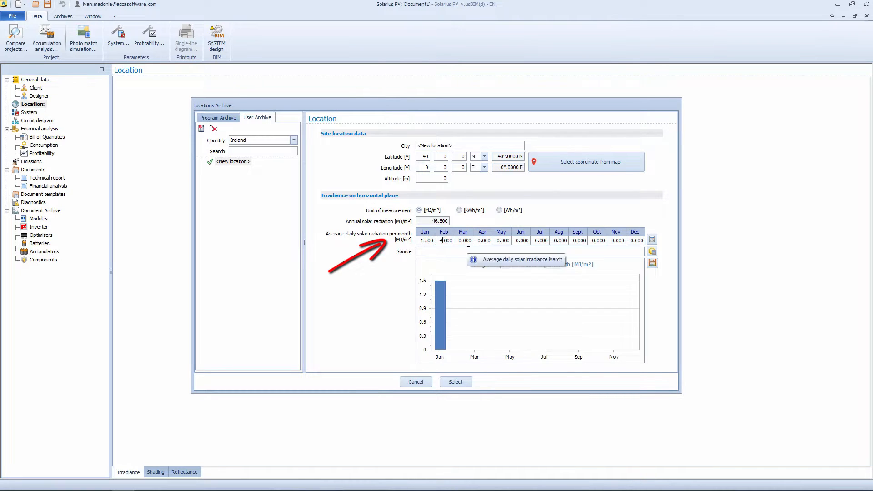
type("4.2")
key("Tab")
type("12.8")
key("Tab")
type("17")
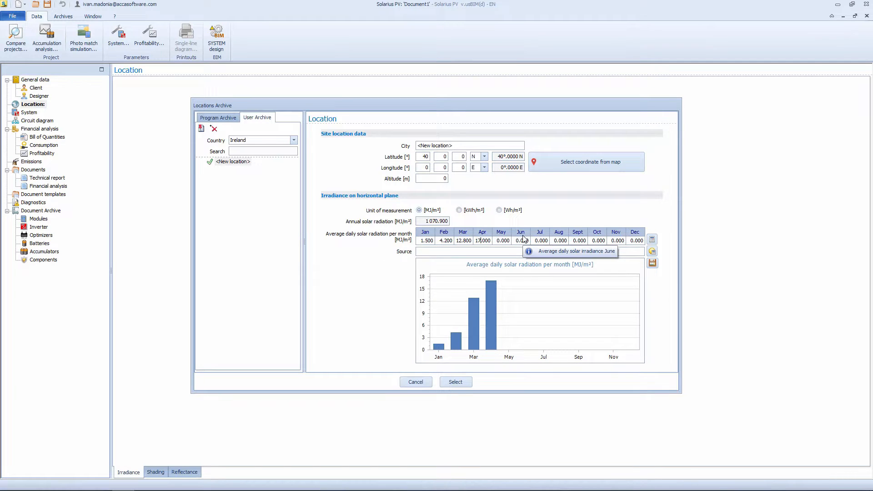
type(".5")
Step: Set the new location's coordinates from the map by marking the dry field just south of Giltspur Ln, below Dublin
left_click(595, 164)
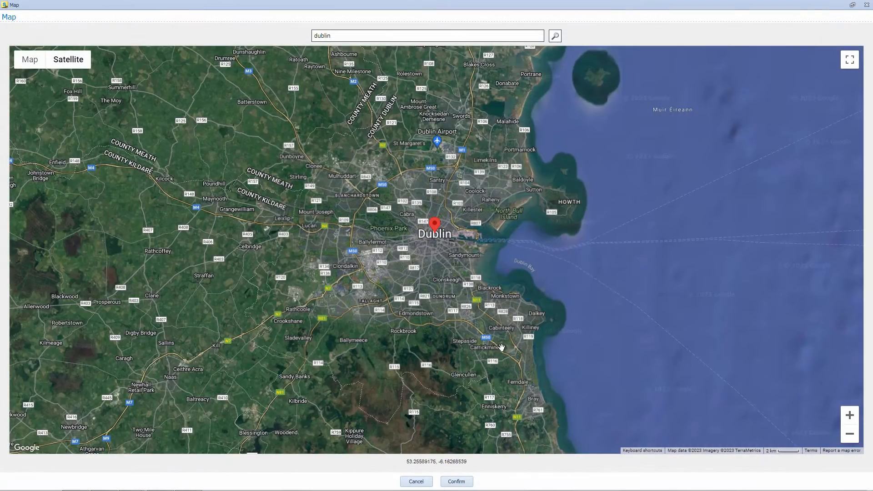
scroll(494, 319, "up", 5)
scroll(484, 242, "up", 2)
left_click(483, 242)
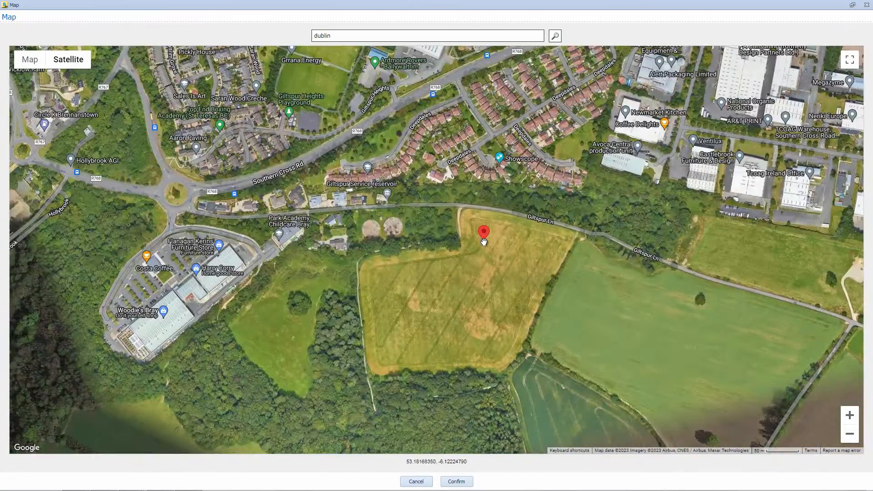
left_click(456, 481)
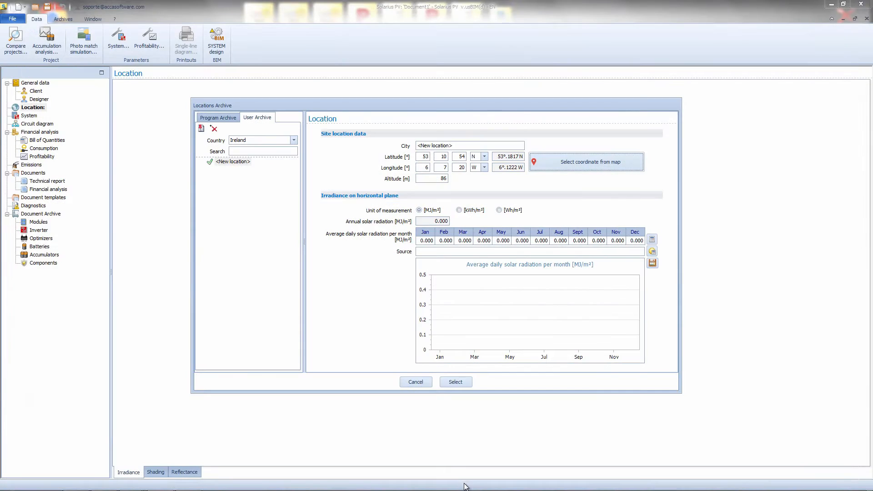
Step: Import monthly irradiance data from PVGIS for the new location and use that location in the project
left_click(651, 240)
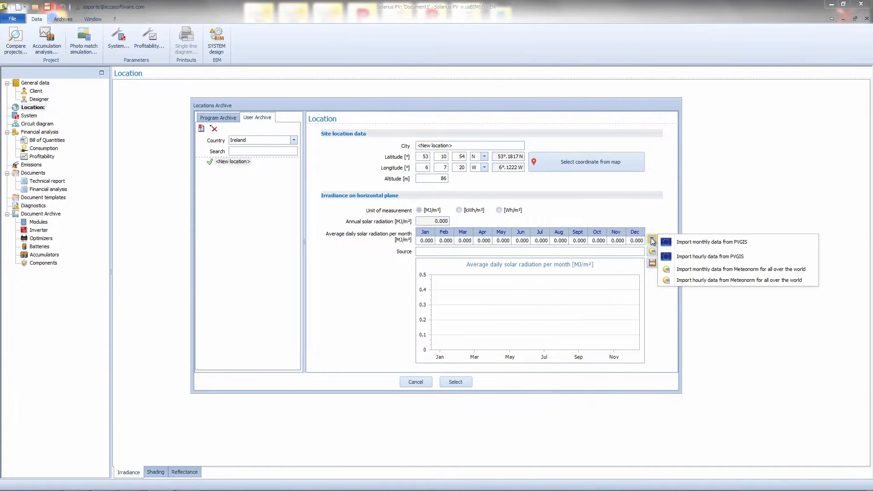
left_click(689, 242)
left_click(443, 265)
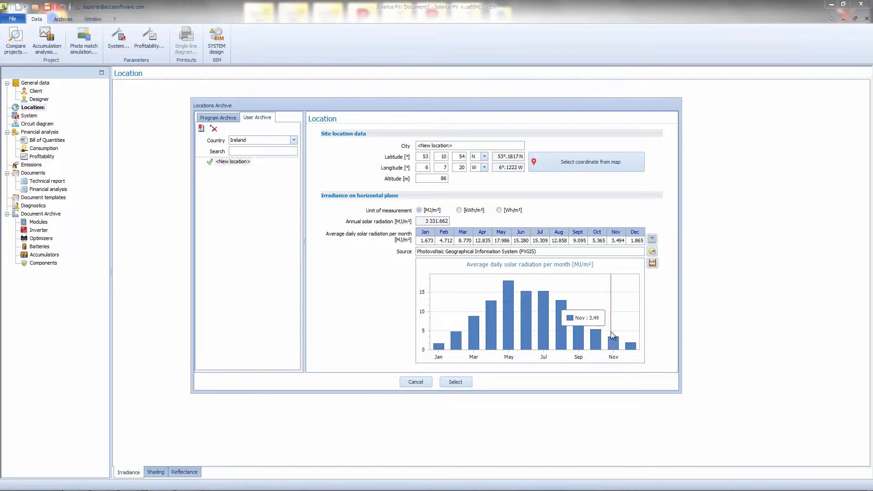
left_click(464, 385)
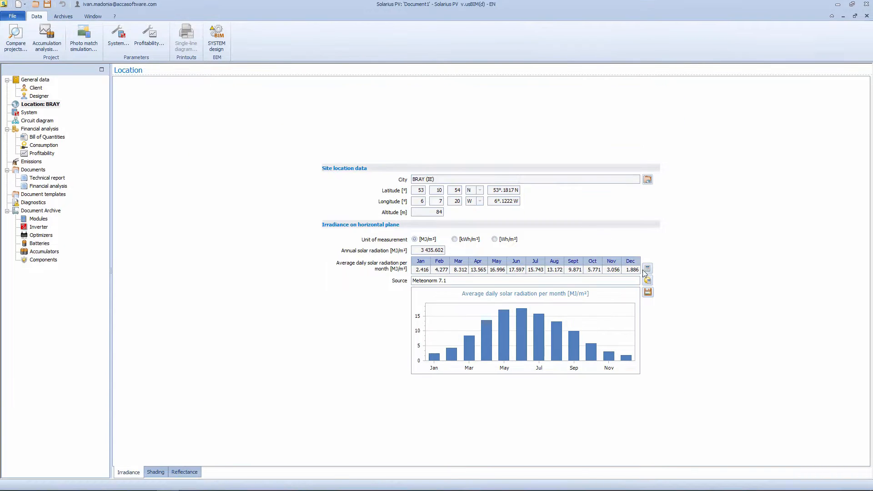
left_click(646, 272)
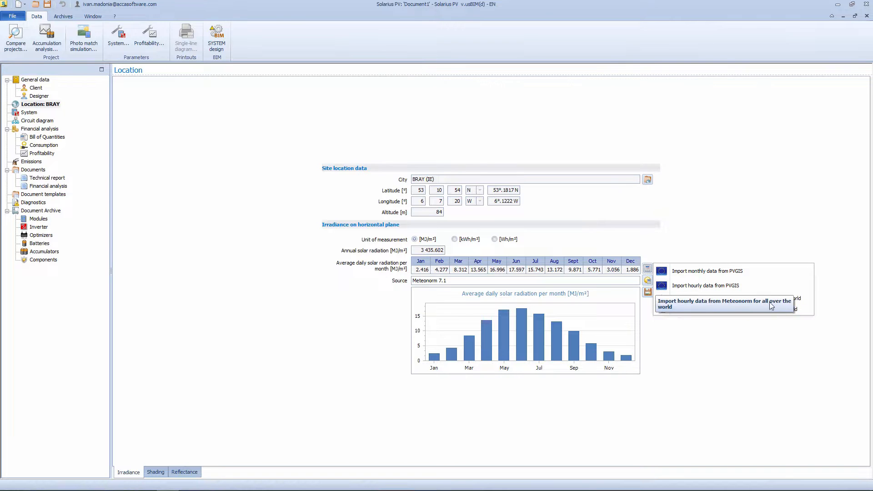
left_click(681, 231)
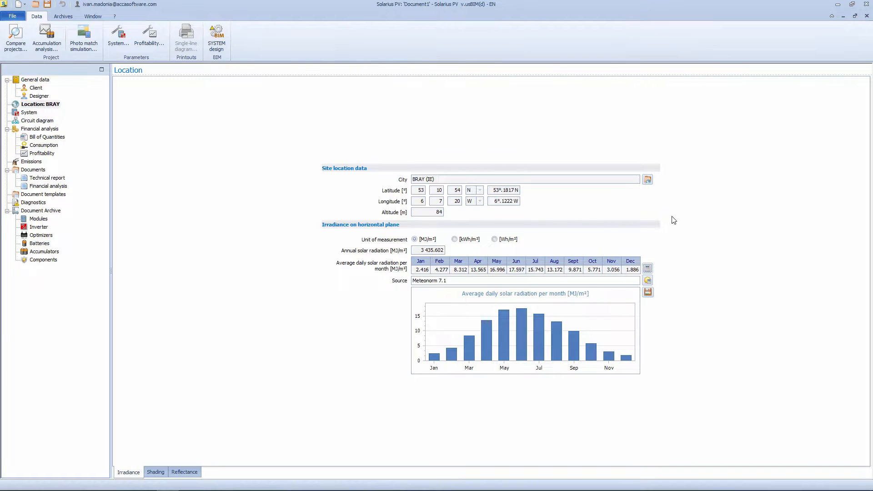
Step: View the archived site and irradiance data for Dún Laoghaire and Waterford in Ireland
left_click(648, 180)
left_click(229, 261)
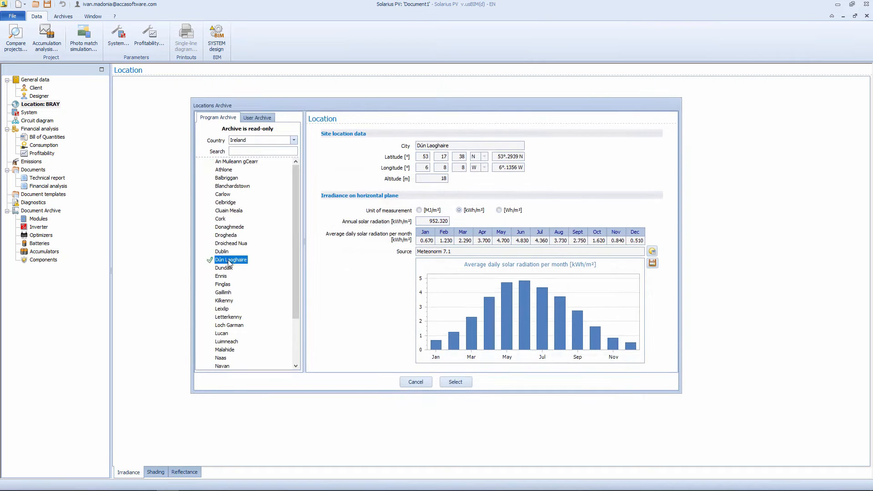
scroll(235, 340, "down", 2)
left_click(226, 366)
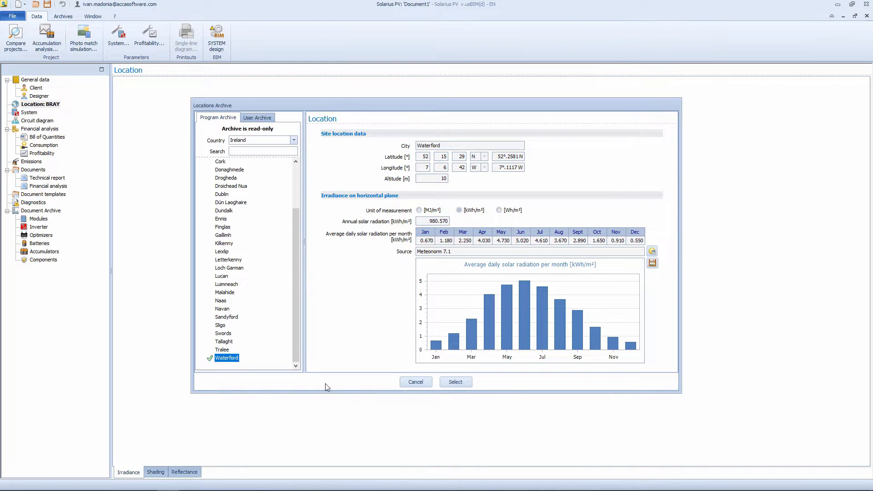
Step: Examine the archived irradiance of Achhnera, India, including its hourly table, and leave the archive without selecting a location
left_click(293, 140)
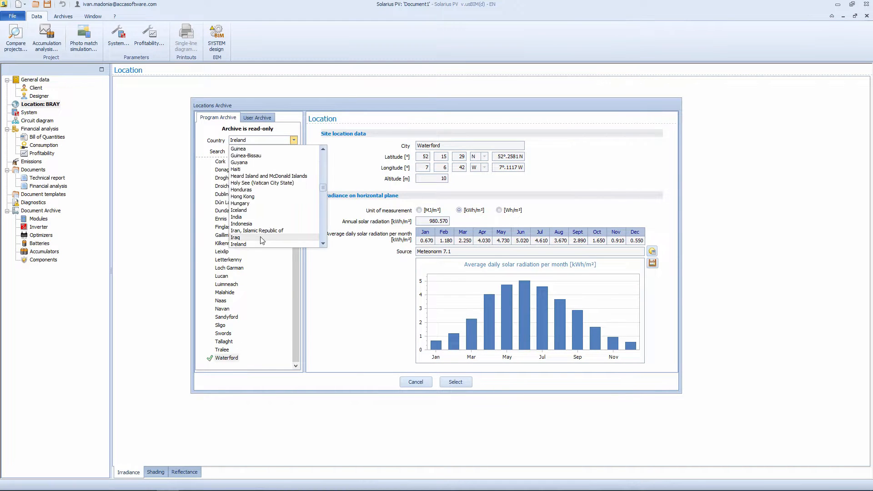
left_click(254, 217)
left_click(231, 212)
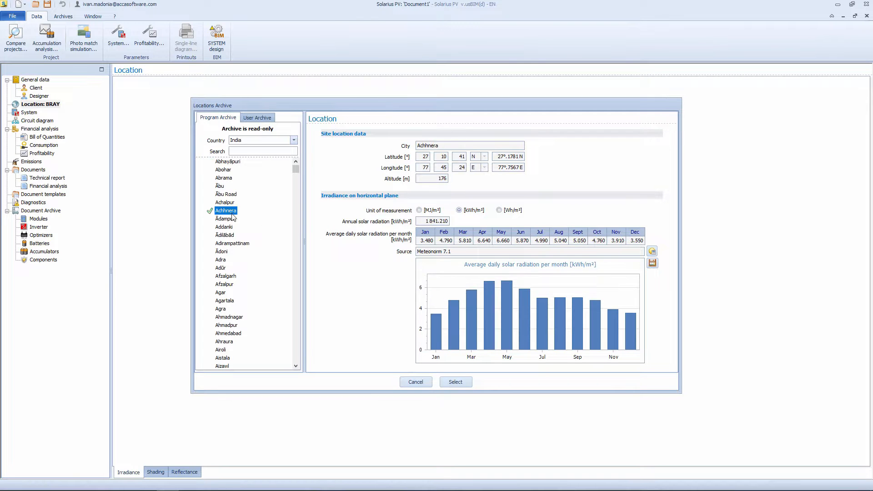
left_click(655, 249)
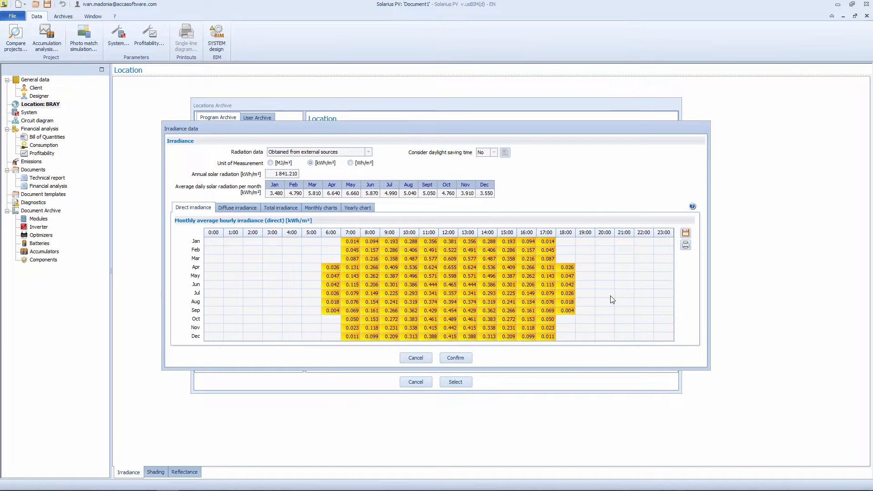
left_click(416, 358)
left_click(415, 381)
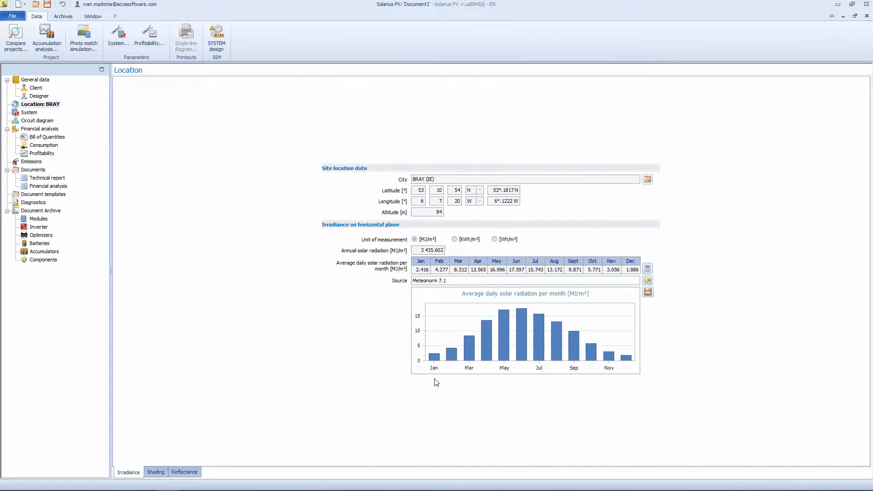
Step: Review the monthly average hourly irradiance table of the project location
left_click(647, 281)
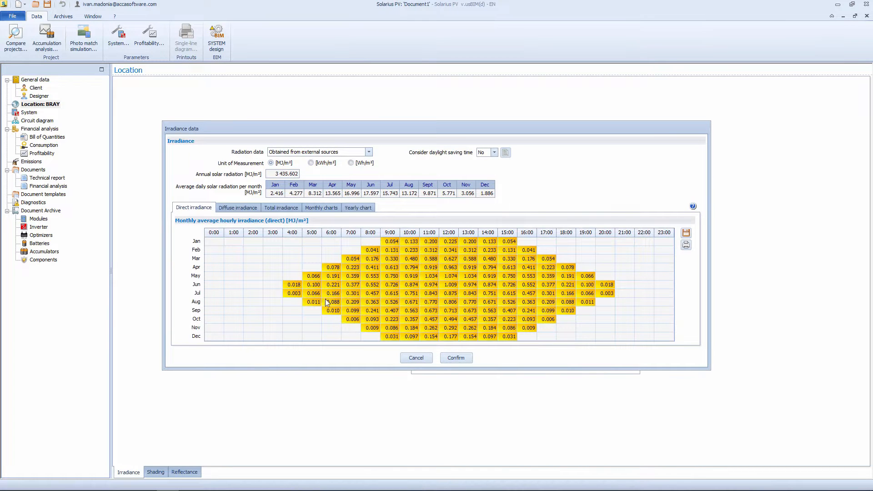
left_click(463, 358)
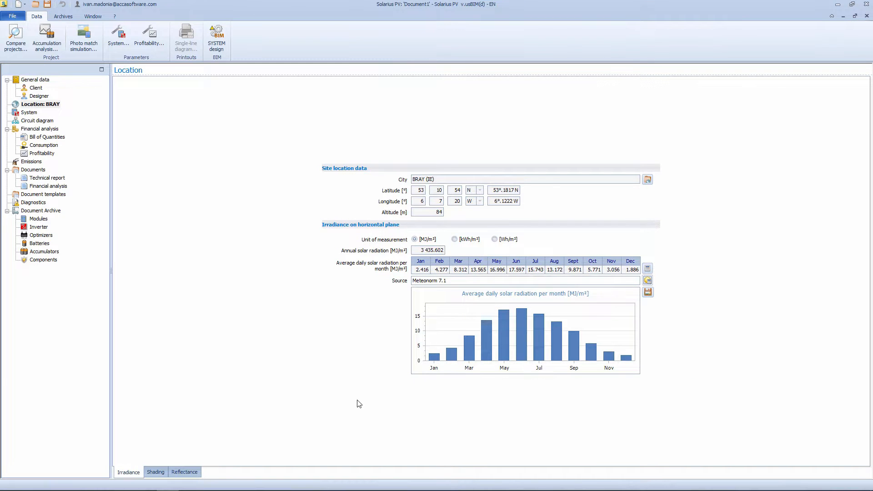
Step: Set the location's shading factor to be calculated from the solar diagram
left_click(153, 473)
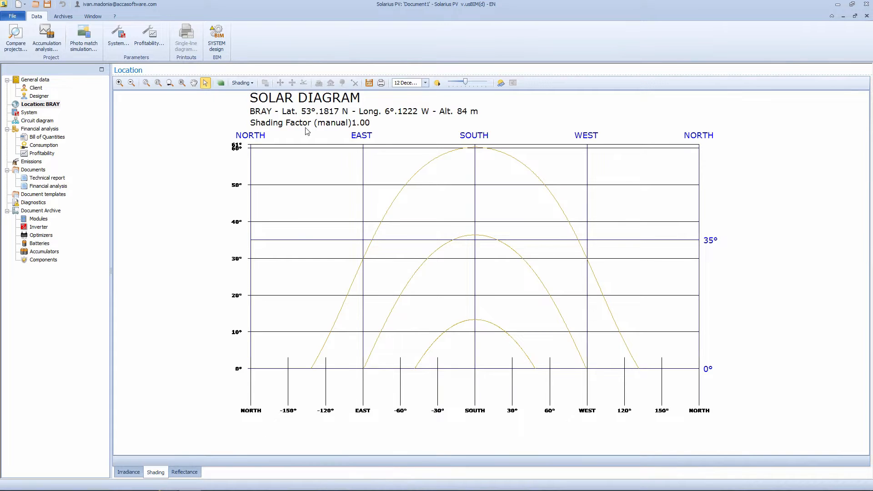
left_click(239, 85)
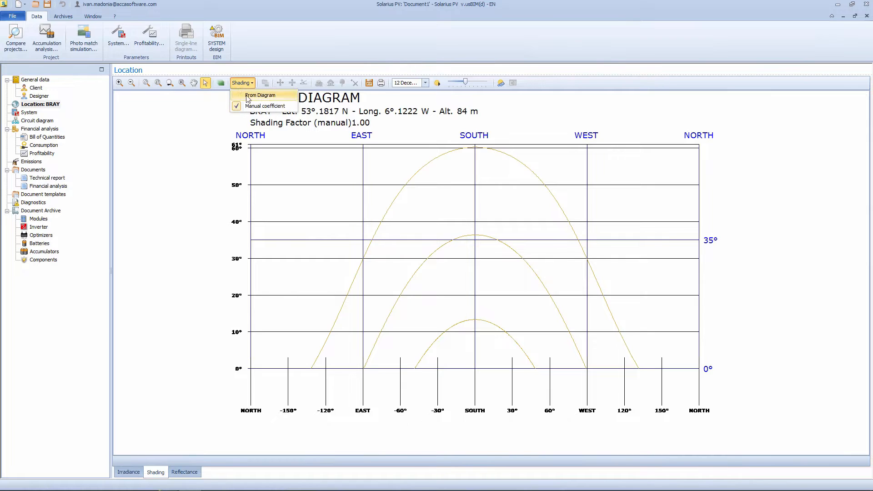
left_click(242, 96)
Step: Switch the shading to a manual coefficient, accept deleting the diagram elements, and set the factor to 0.95
left_click(243, 83)
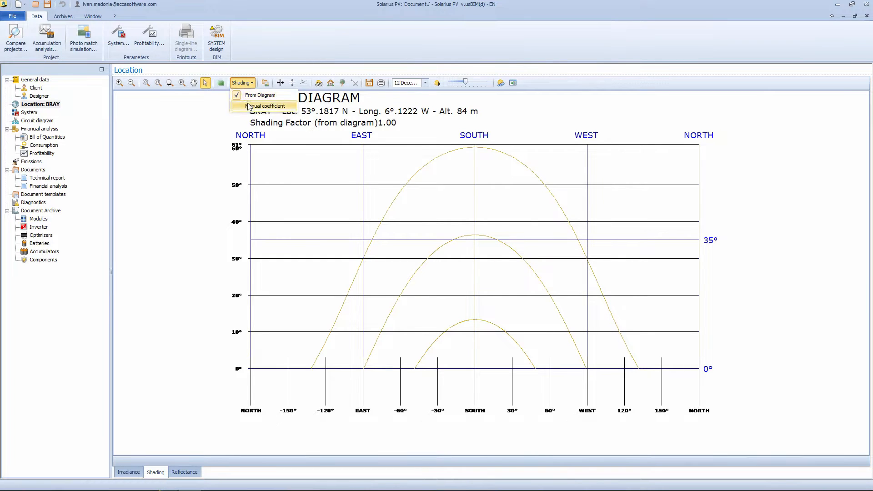
left_click(249, 105)
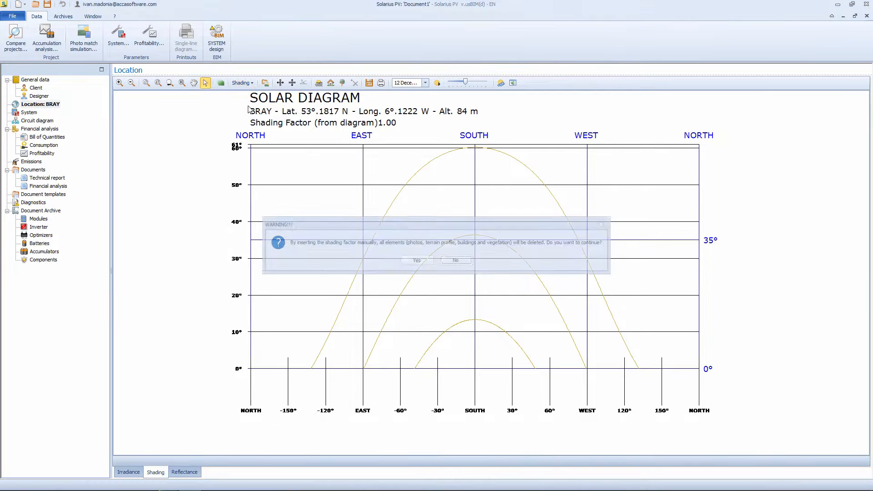
left_click(416, 261)
left_click(475, 245)
left_click(463, 264)
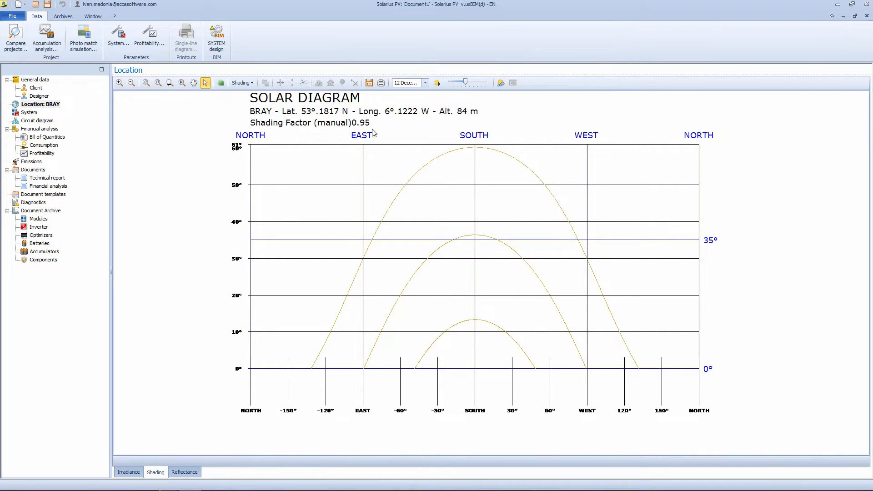
Step: Return the shading to calculation from the diagram and toggle the sun display for 20 March
left_click(241, 83)
left_click(253, 96)
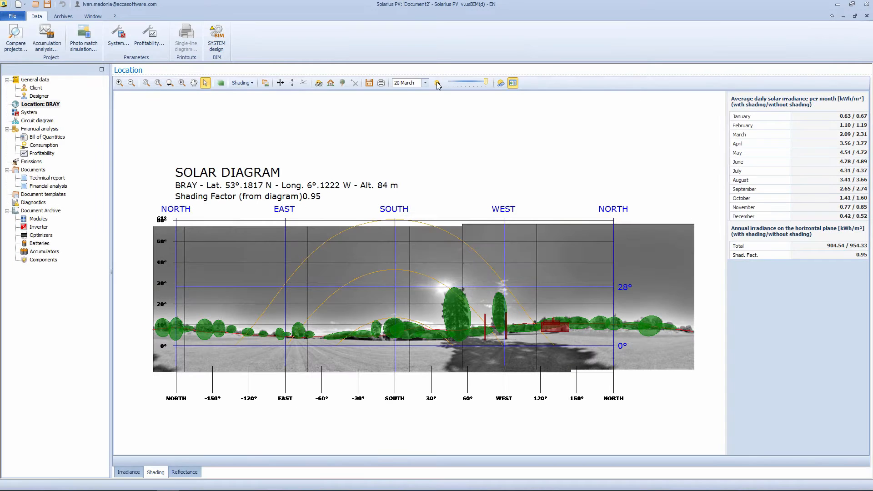
left_click(437, 82)
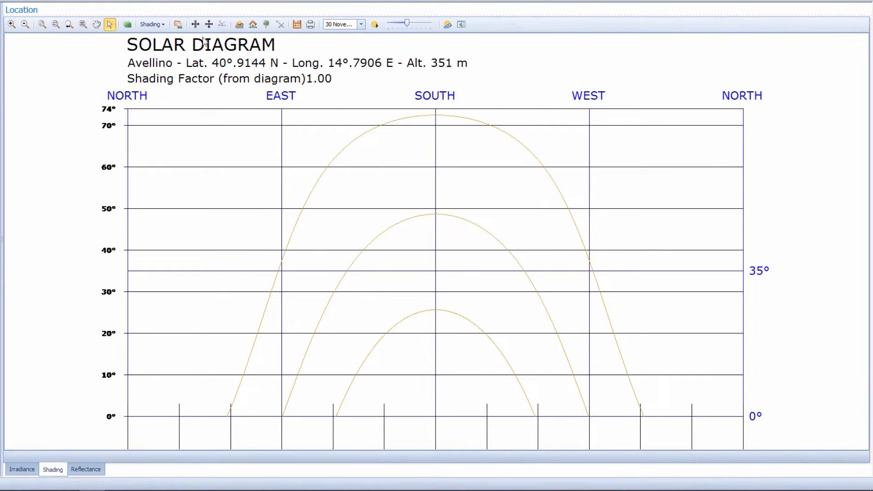
Step: Load the 360° panoramic site photo into the solar diagram's photo composition
left_click(179, 25)
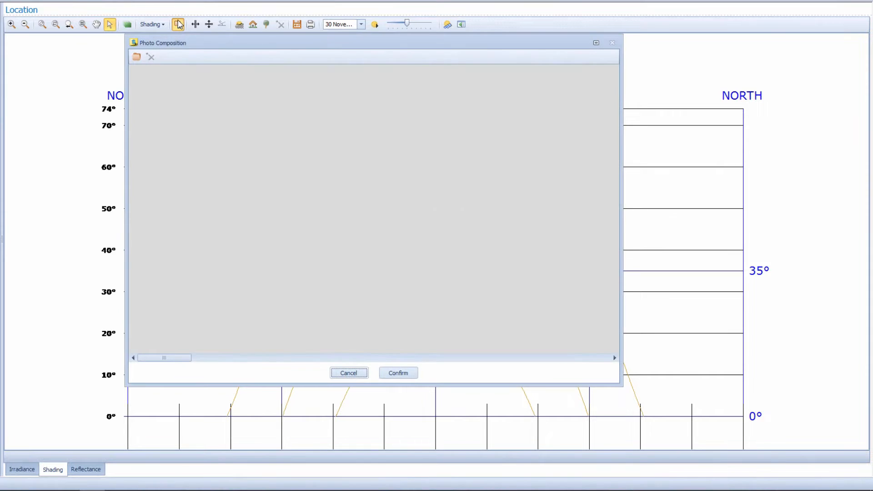
left_click(137, 57)
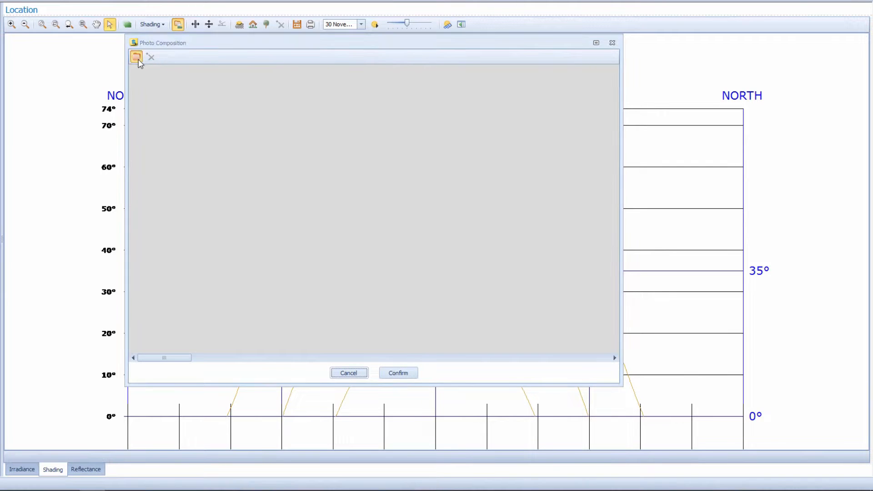
left_click(434, 155)
left_click(473, 331)
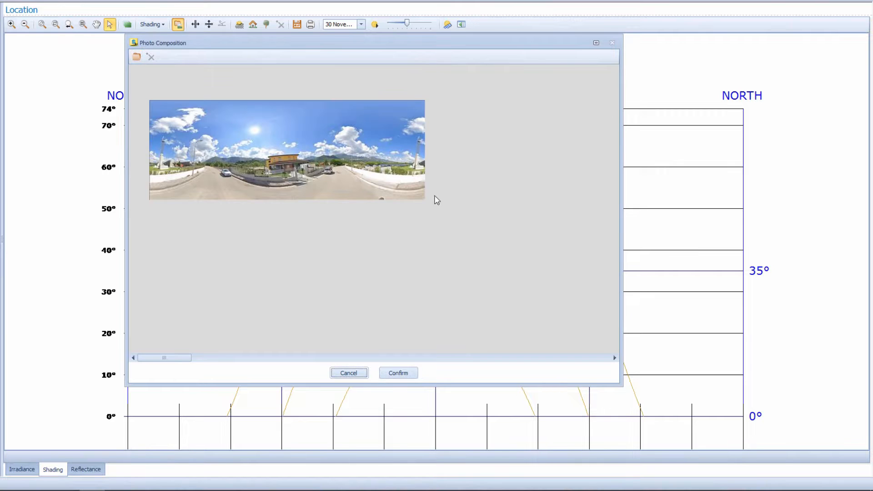
Step: Confirm the photo composition and align the azimuth lines, placing south on the building and fitting north to the photo's left edge
left_click(403, 376)
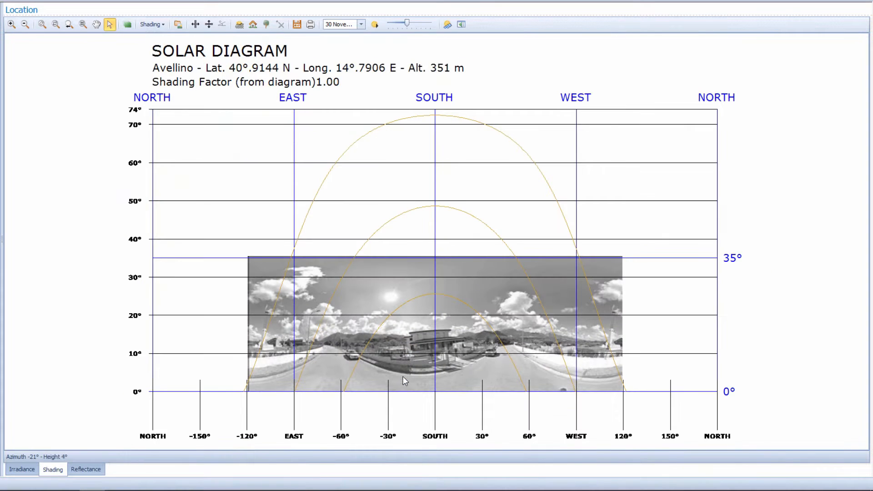
left_click(195, 24)
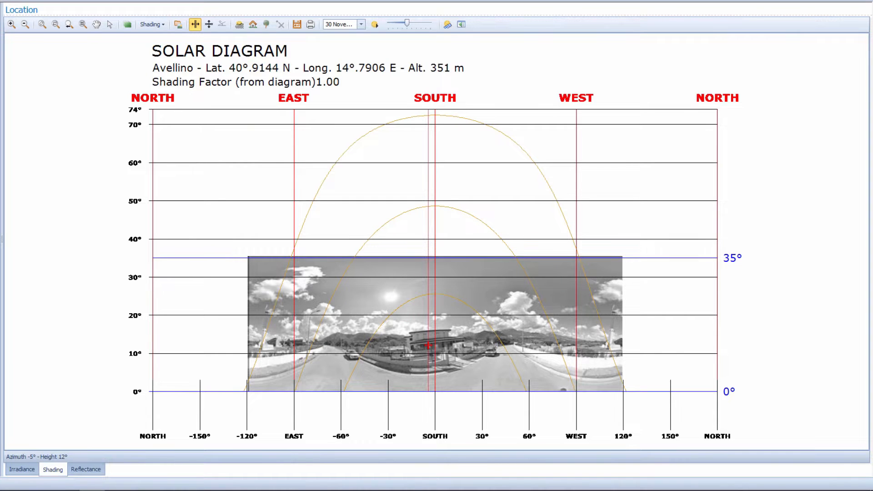
left_click(428, 345)
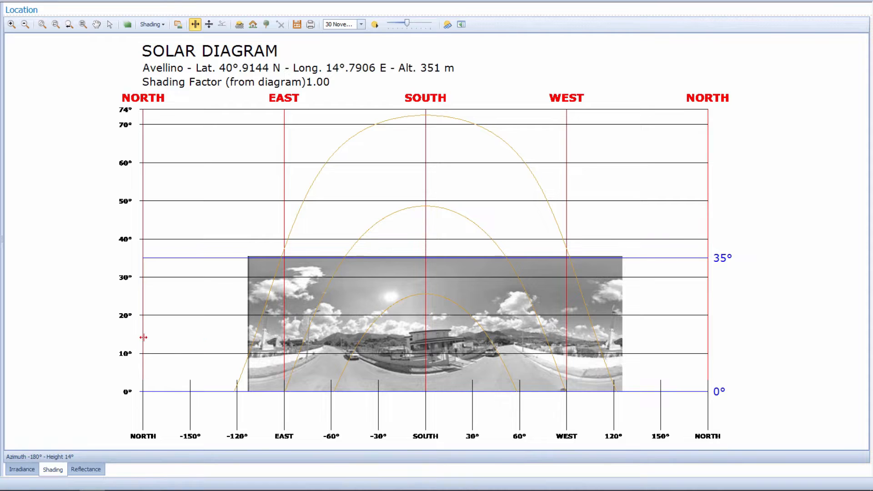
left_click(255, 327)
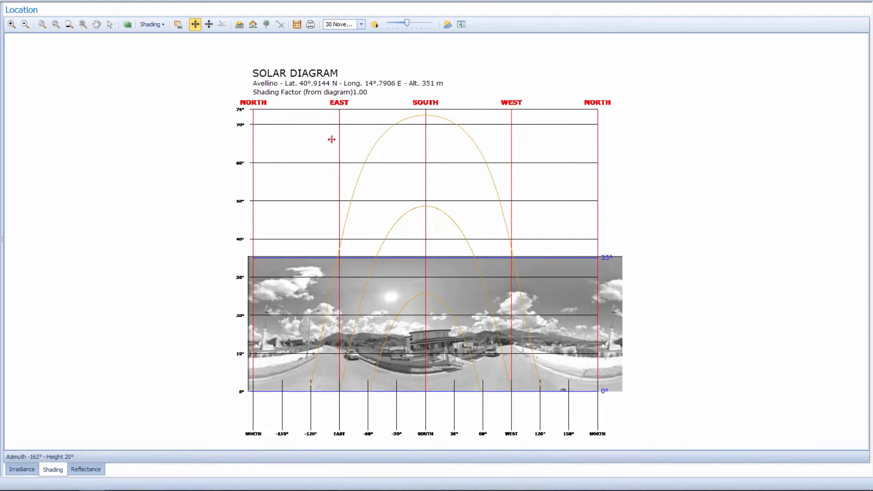
Step: Calibrate the vertical scale with 0° on the photo's horizon and 9° at the building's roof, and display the sun for 30 November
left_click(209, 24)
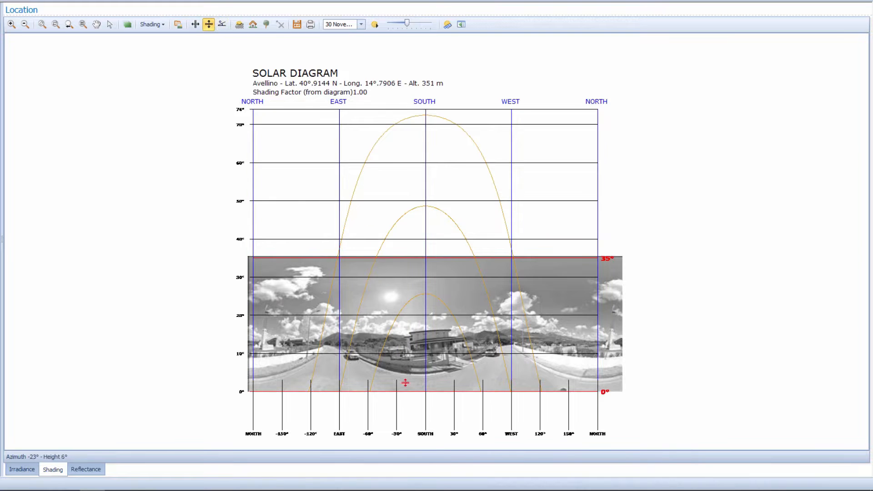
left_click_drag(410, 391, 399, 305)
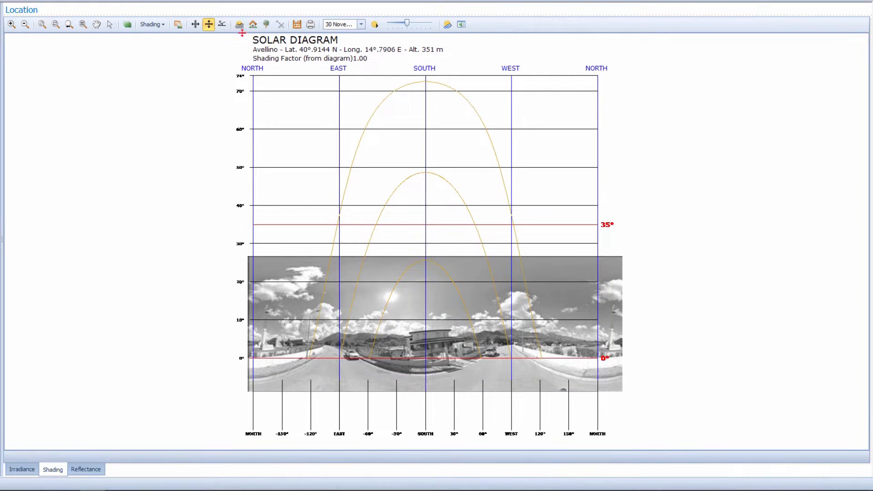
left_click(222, 24)
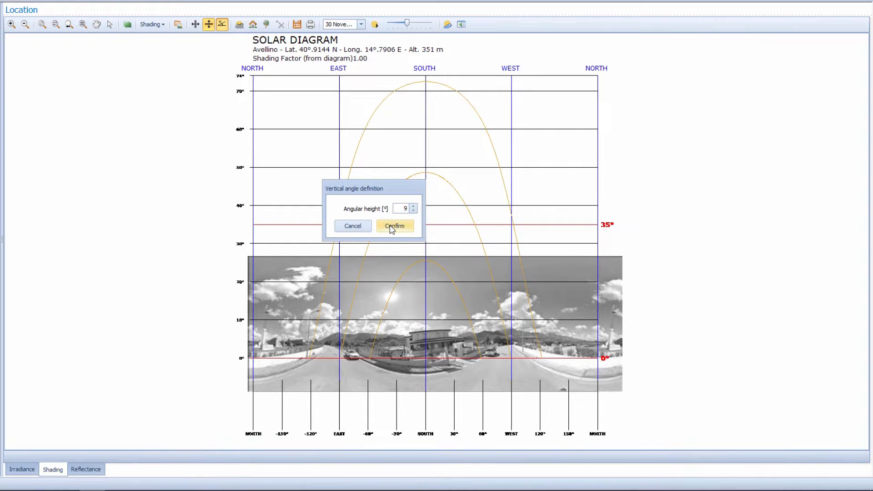
left_click(392, 226)
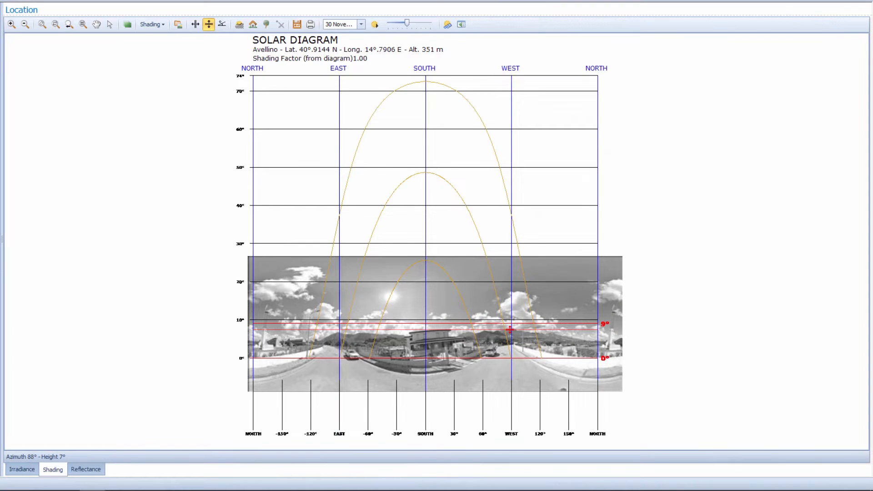
scroll(510, 329, "up", 2)
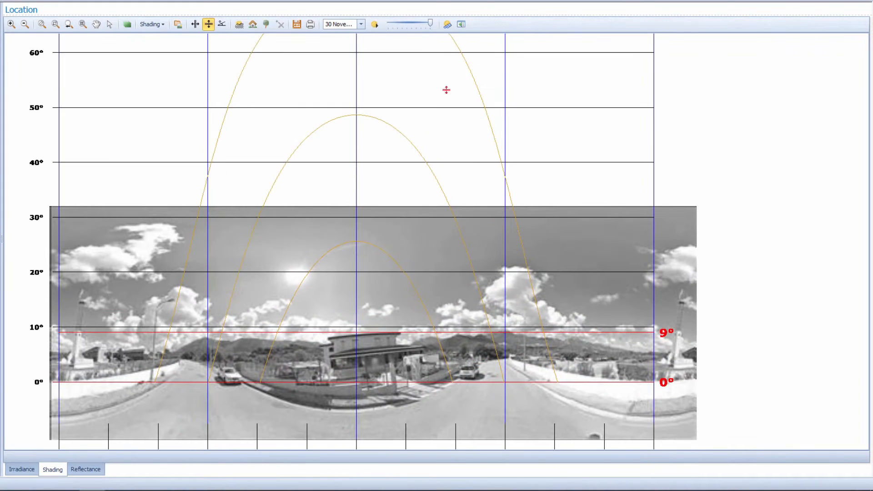
left_click(375, 25)
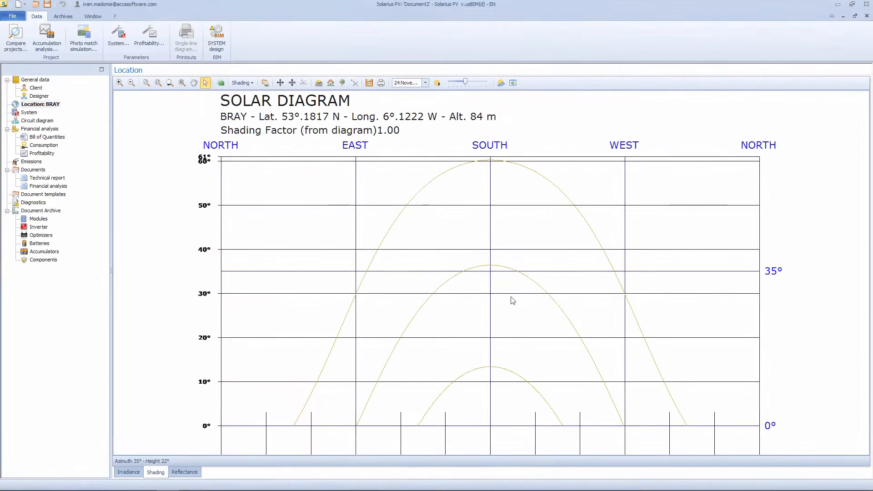
Step: Load the series of site photos into the photo composition of the BRAY solar diagram
left_click(265, 83)
left_click(228, 111)
left_click_drag(403, 184, 464, 255)
left_click(573, 367)
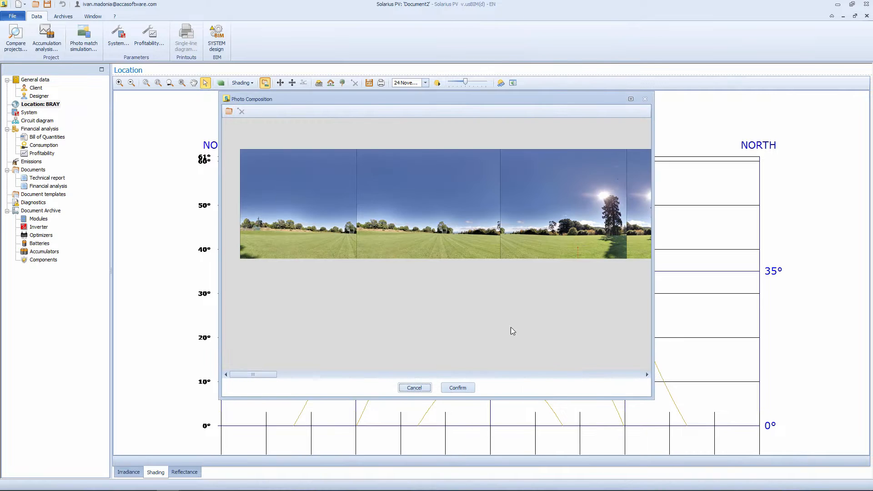
Step: Maximize the photo composition, arrange the site photos edge to edge as one continuous panorama, and confirm it
left_click(630, 99)
left_click_drag(90, 144, 146, 308)
left_click_drag(246, 130, 217, 300)
left_click_drag(334, 136, 254, 300)
left_click_drag(468, 127, 333, 299)
left_click_drag(581, 127, 364, 297)
left_click_drag(665, 125, 395, 292)
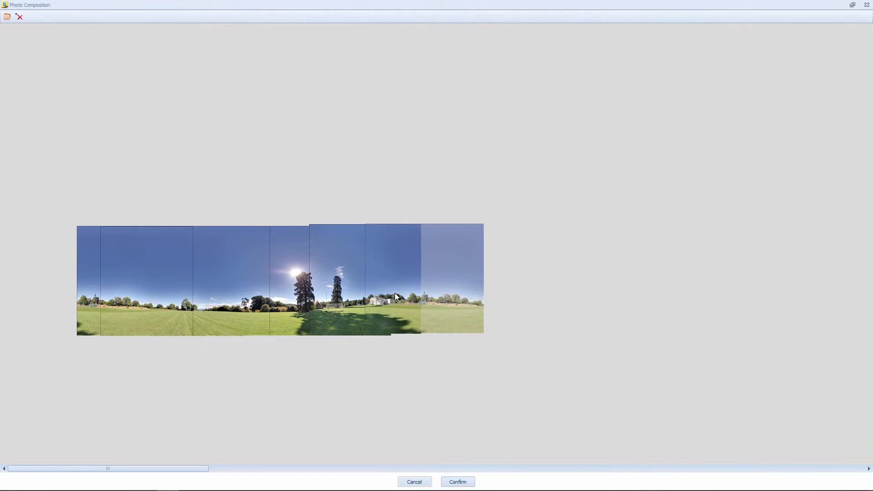
left_click(472, 481)
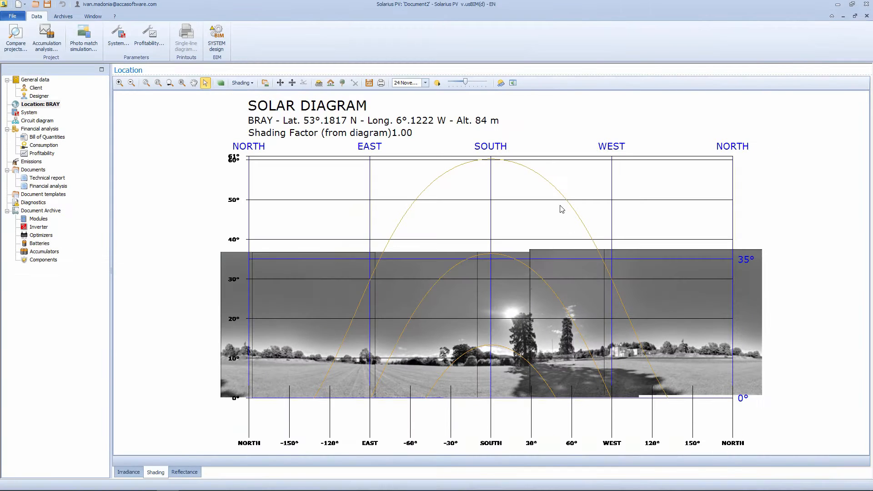
Step: Raise the sun display's slider setting, toggle the sun for 24 November, and show the irradiance and shading data beside the diagram
left_click_drag(466, 82, 478, 82)
left_click(437, 83)
left_click(437, 84)
left_click(513, 83)
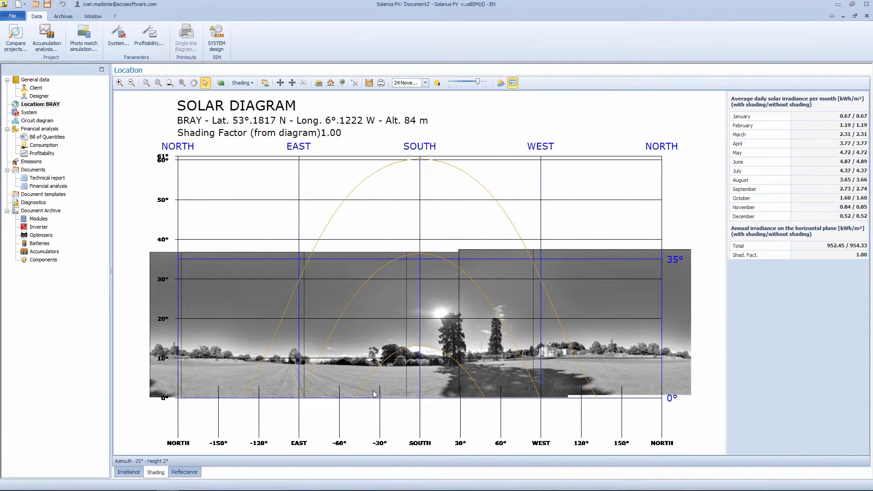
Step: Shift the south line and narrow the azimuth spacing to match the panorama, and display the sun for 24 November
left_click(280, 82)
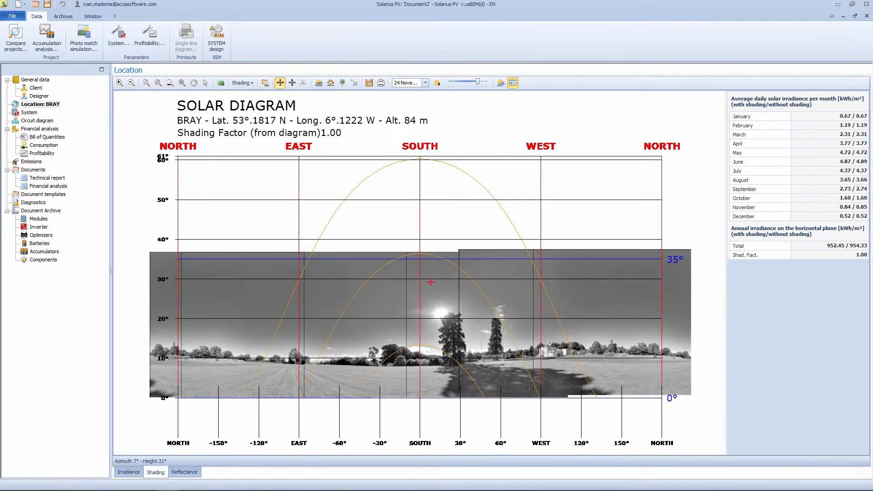
left_click(395, 319)
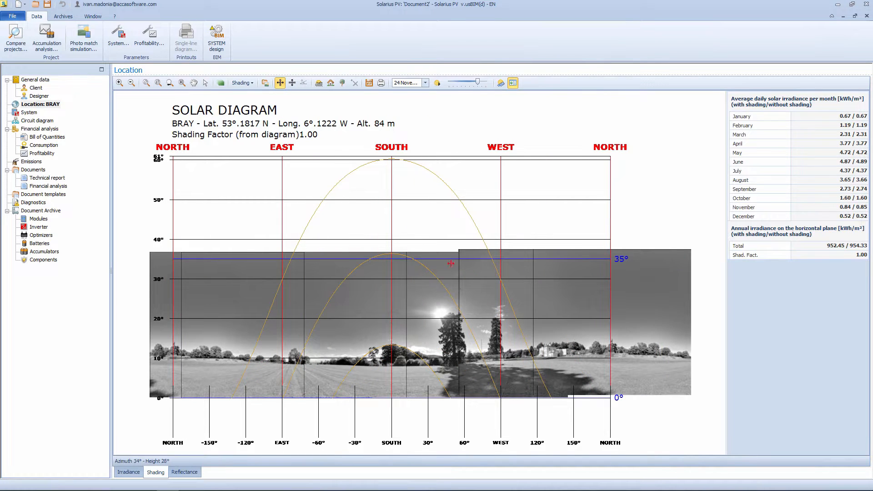
left_click(437, 83)
Step: Raise the 0° line to the panorama's horizon, set the reference angular height to 28°, and align that line with the tall tree's top
left_click(291, 83)
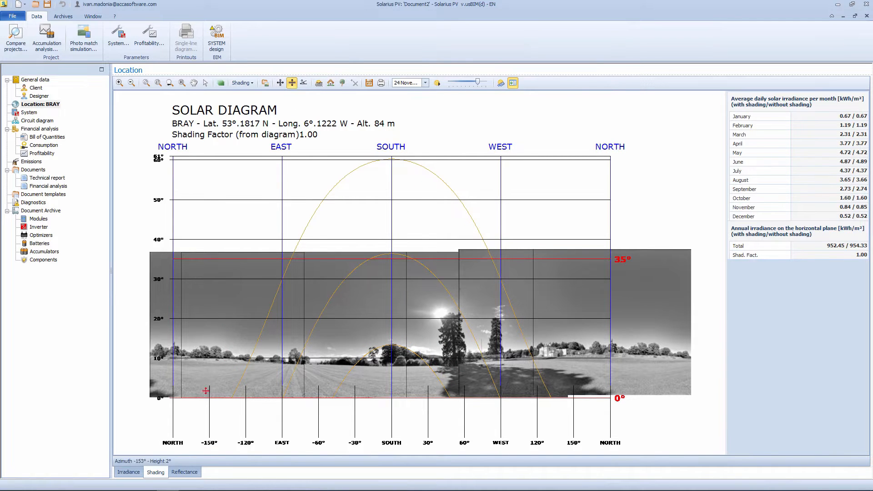
left_click_drag(199, 398, 222, 368)
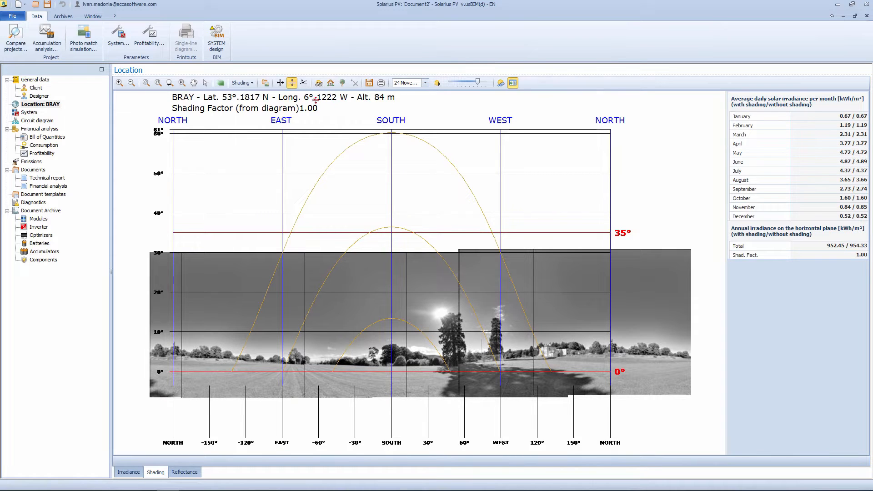
left_click(303, 83)
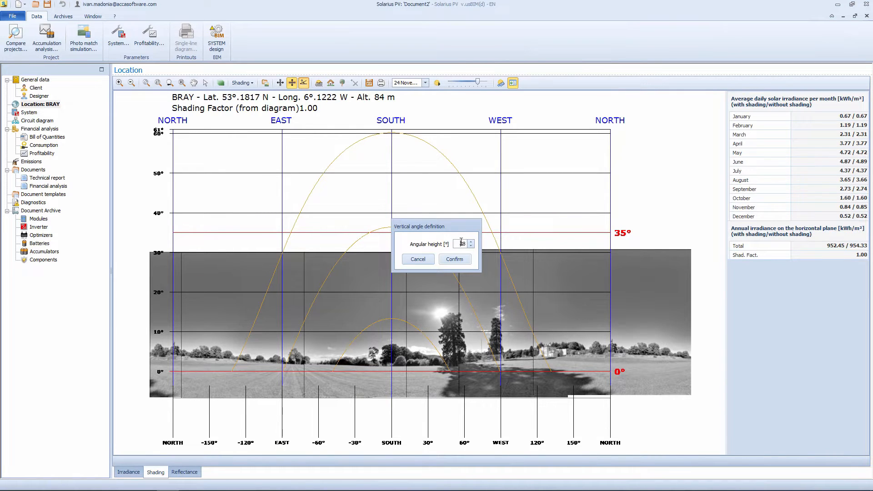
left_click(454, 259)
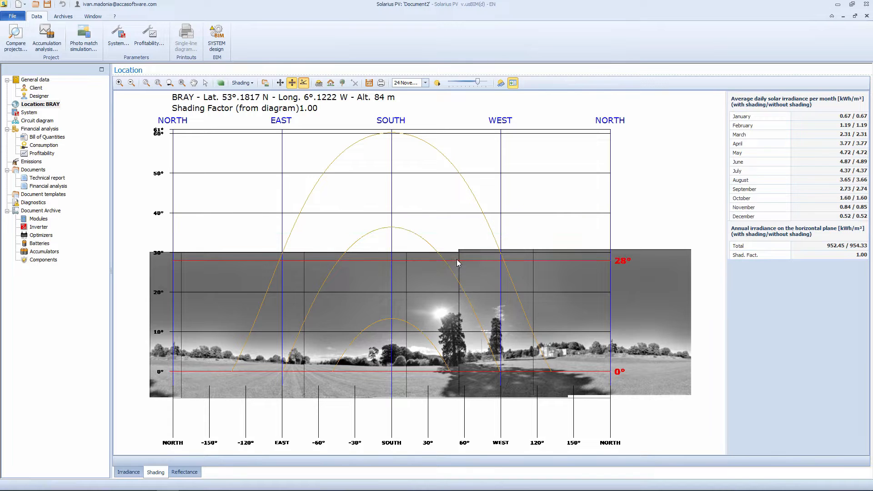
left_click(455, 311)
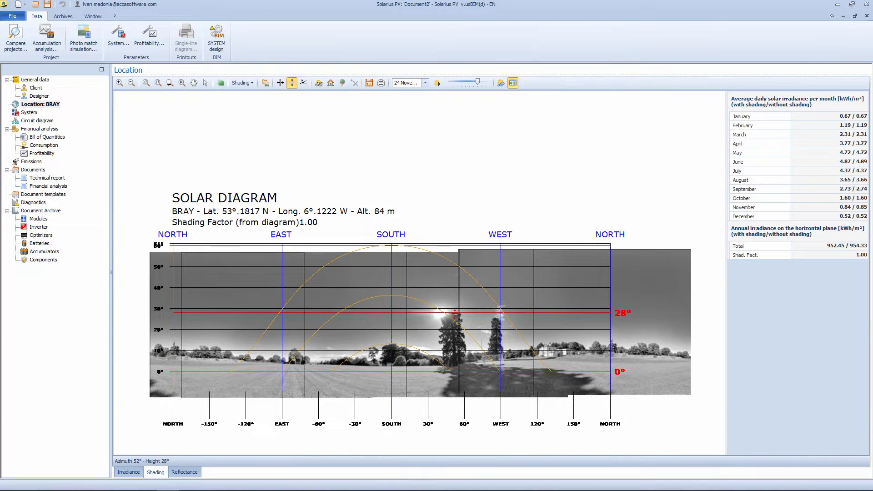
Step: Display the sun for 24 November, change the sun date to 20 March, and display it again
left_click(437, 82)
left_click(425, 83)
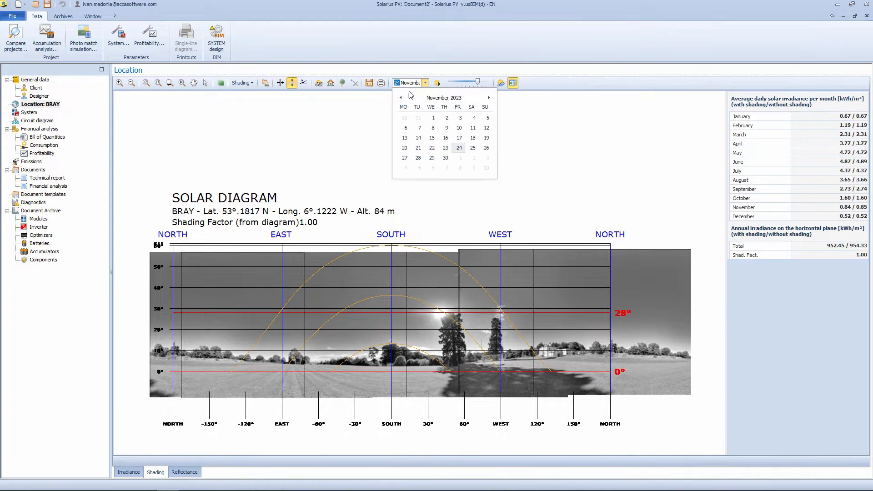
left_click(489, 97)
left_click(489, 98)
left_click(489, 97)
left_click(489, 97)
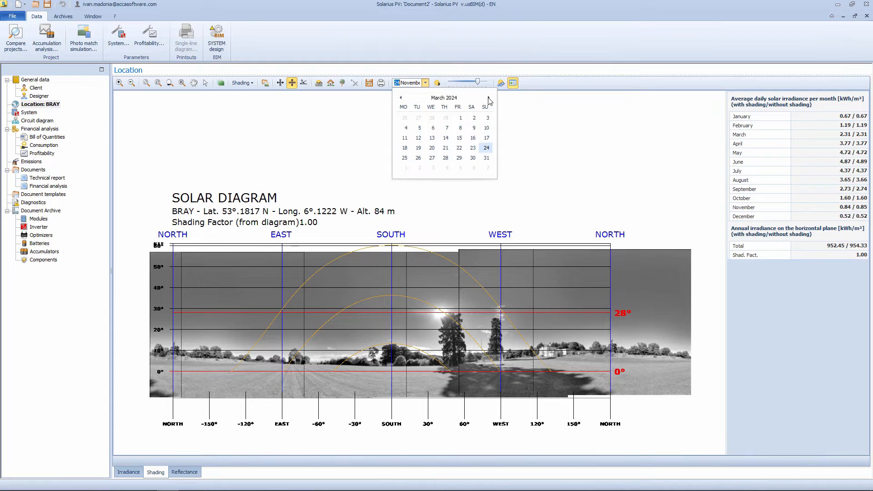
left_click(432, 148)
left_click(438, 84)
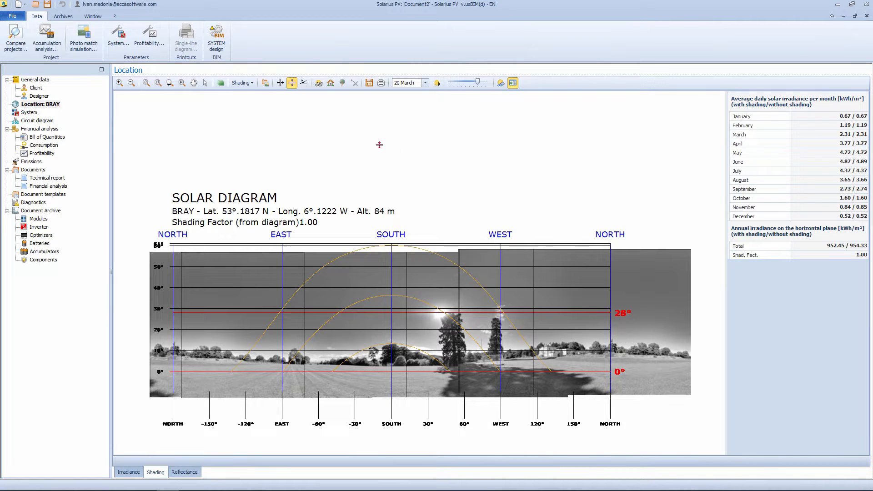
Step: Draw the horizon shading profile point by point along the base of the tree line across the whole panorama
left_click(318, 82)
left_click(149, 355)
left_click(172, 352)
left_click(203, 357)
left_click(220, 357)
left_click(245, 361)
left_click(298, 363)
left_click(331, 361)
left_click(378, 361)
left_click(418, 352)
left_click(427, 356)
left_click(433, 355)
left_click(451, 356)
left_click(526, 349)
left_click(570, 349)
left_click(599, 349)
left_click(629, 350)
left_click(689, 357)
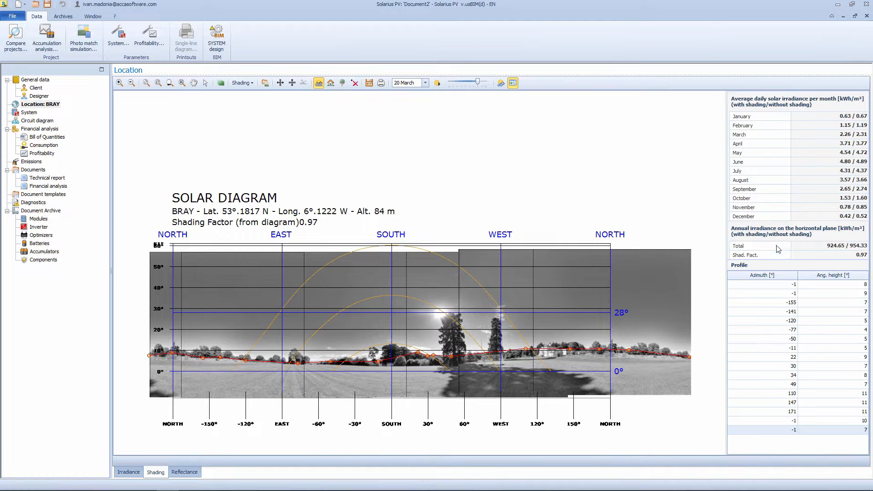
Step: Add vegetation obstacles over the two tall trees, the bushes near south, and the other trees along the horizon
left_click(342, 83)
left_click_drag(451, 315, 467, 366)
left_click_drag(497, 318, 504, 357)
left_click_drag(395, 349, 368, 346)
left_click_drag(295, 356, 288, 348)
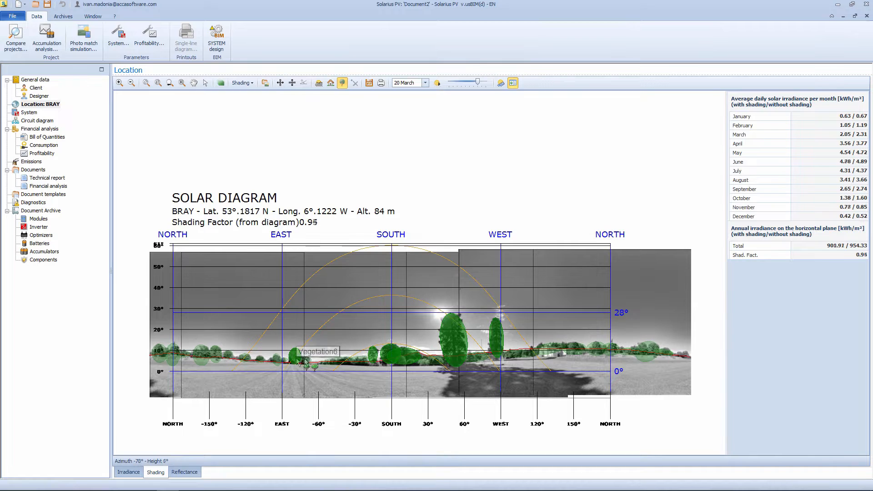
left_click_drag(346, 361, 371, 357)
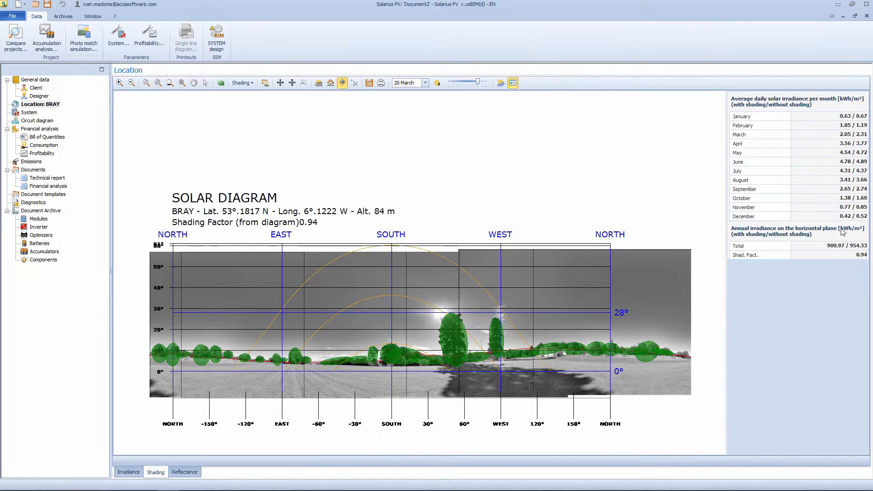
Step: Display the sun for 20 March and set the tallest tree's seasonal shadowing to 60% in January, 50% in February and 80% in March
left_click(437, 83)
left_click(205, 82)
left_click(454, 339)
left_click(810, 296)
type("60")
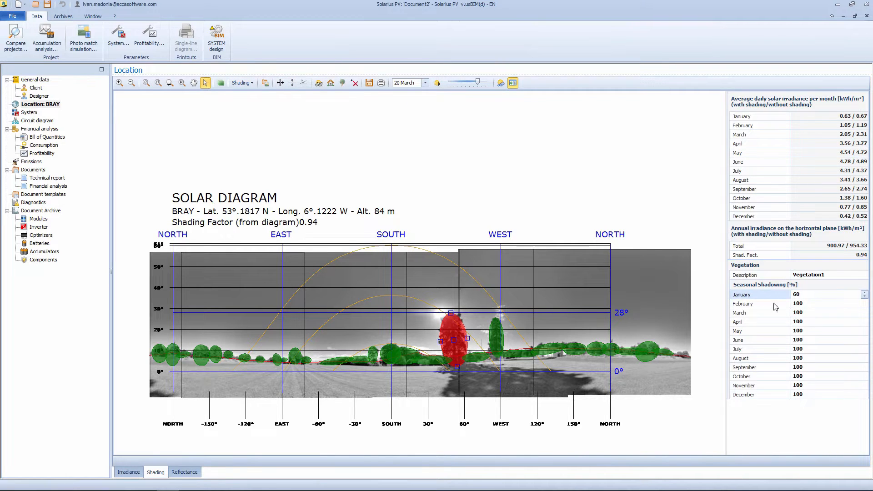
key("Down")
type("50")
key("Down")
type("80")
key("Down")
Step: Set the tallest tree's seasonal shadowing to 80% in October and 60% in November and December, and check the shading factor
left_click(814, 378)
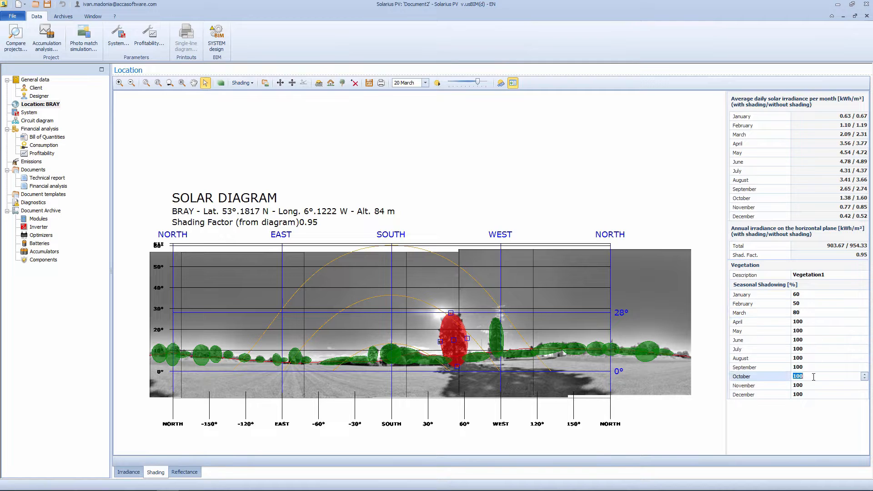
type("80")
key("Down")
type("60")
key("Down")
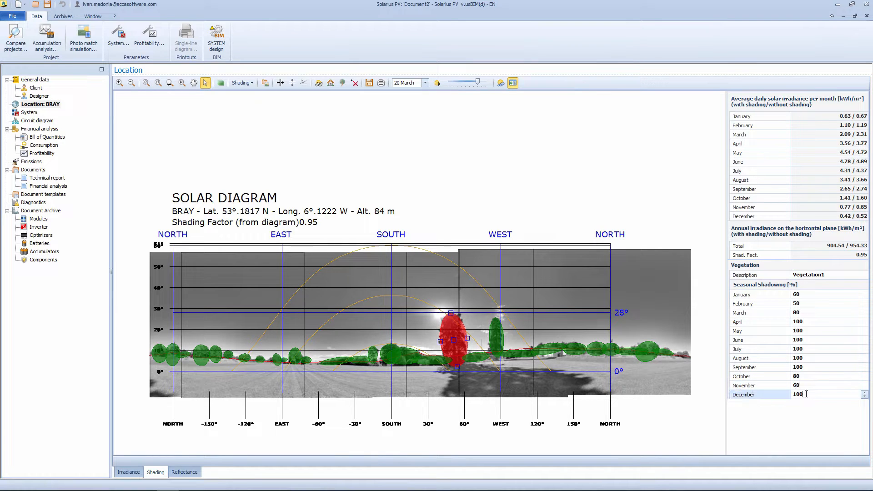
type("60")
left_click(861, 255)
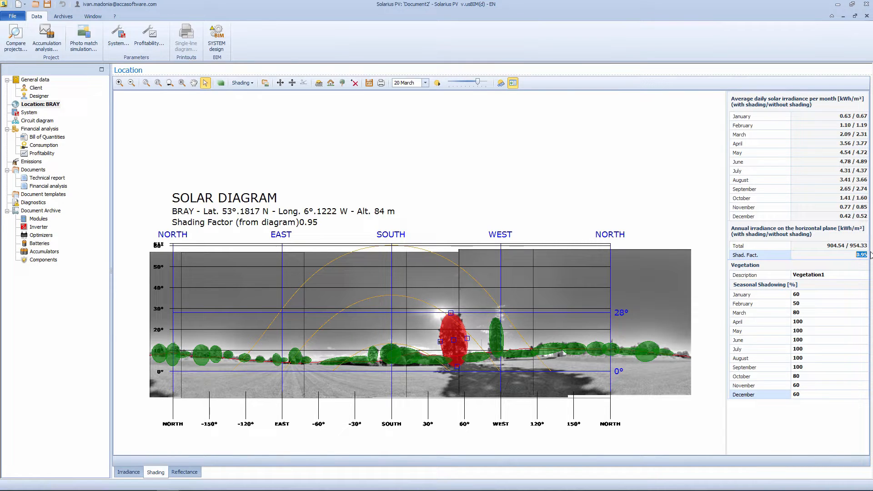
left_click(868, 261)
Step: Add a building obstacle over the house and two thin vertical obstacles over the posts on either side of the narrower tall tree
left_click(330, 83)
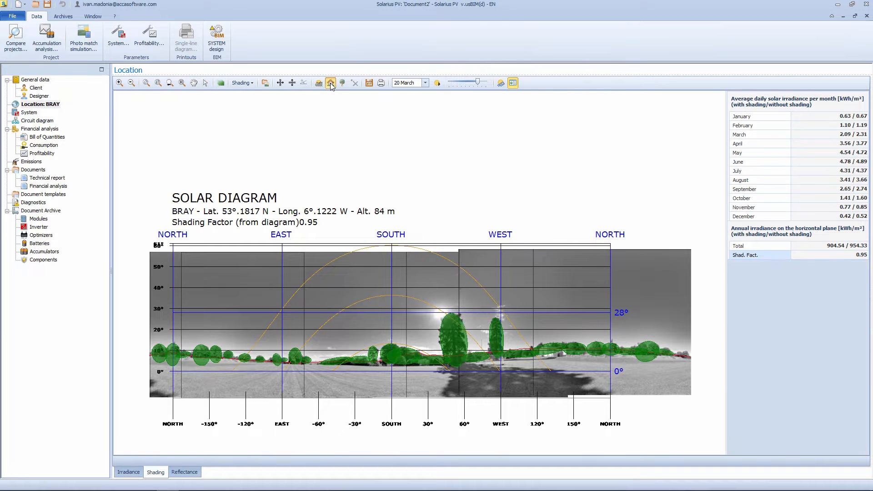
scroll(554, 356, "up", 3)
left_click(552, 357)
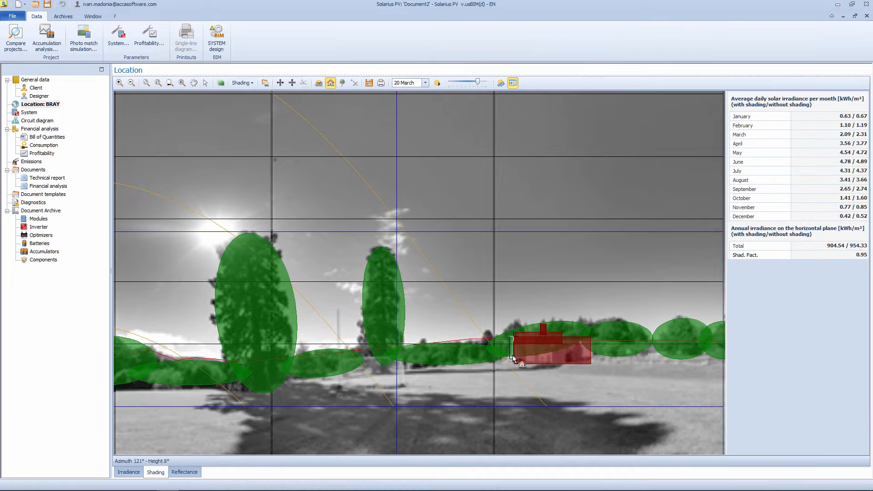
left_click(335, 312)
left_click(401, 314)
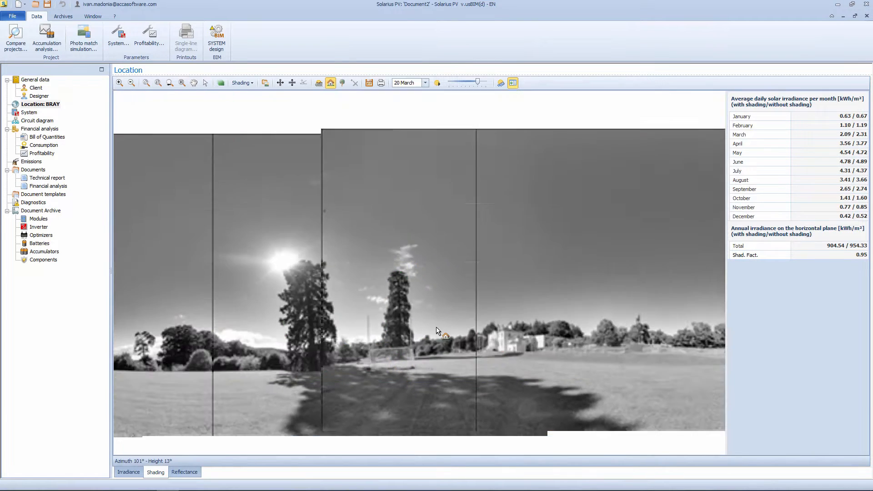
scroll(436, 330, "down", 4)
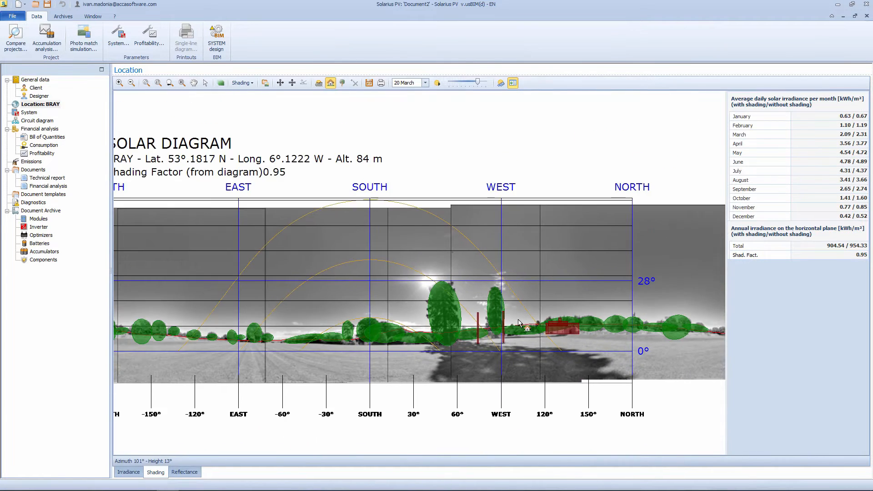
Step: Run the efficiency analysis of azimuth and tilt combinations, look through its results, and view the location's reflectance data
left_click(205, 83)
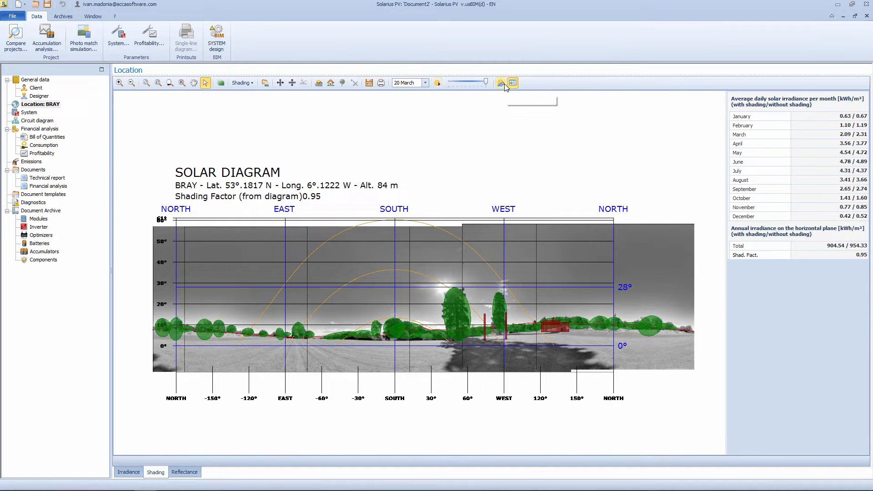
left_click(503, 83)
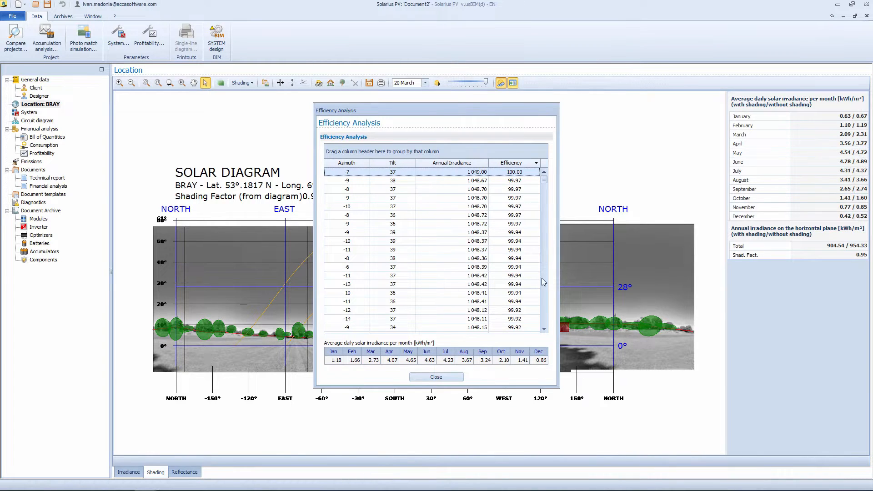
left_click_drag(545, 179, 545, 199)
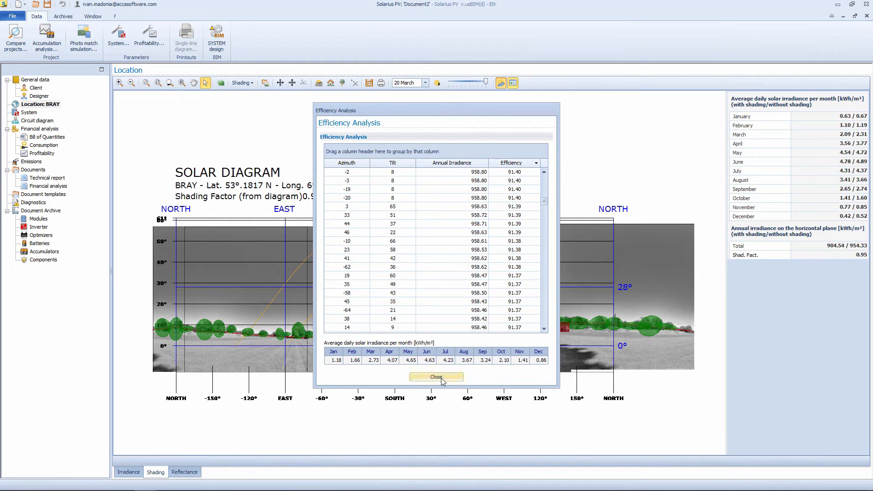
left_click(438, 377)
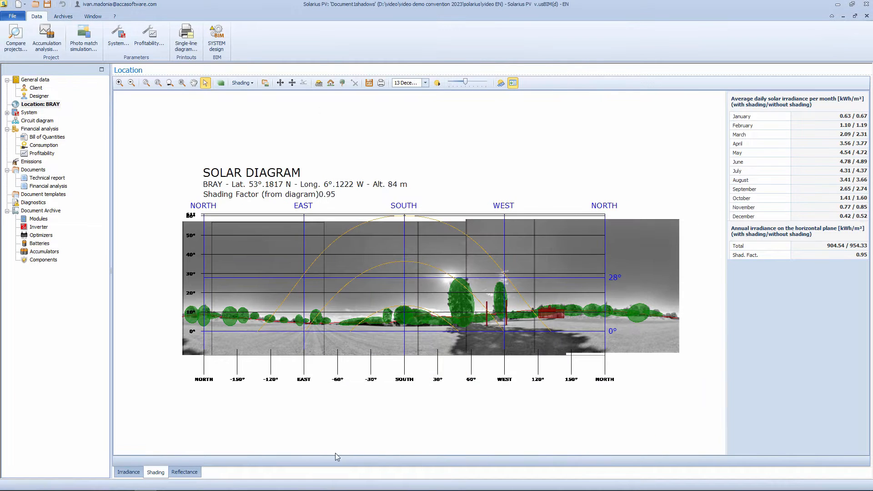
left_click(195, 473)
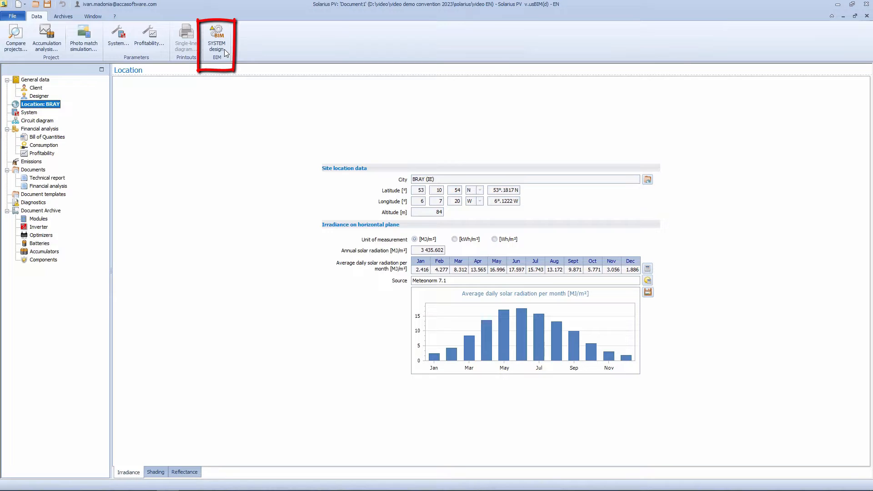
Step: Open the BIM system design environment and import the DXF/DWG roof outline drawing into the 00 Site Plan level
left_click(225, 49)
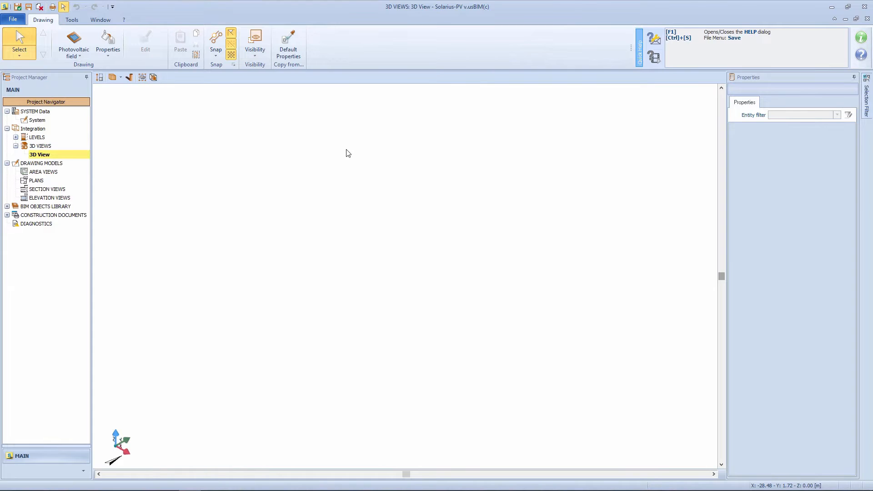
left_click(82, 55)
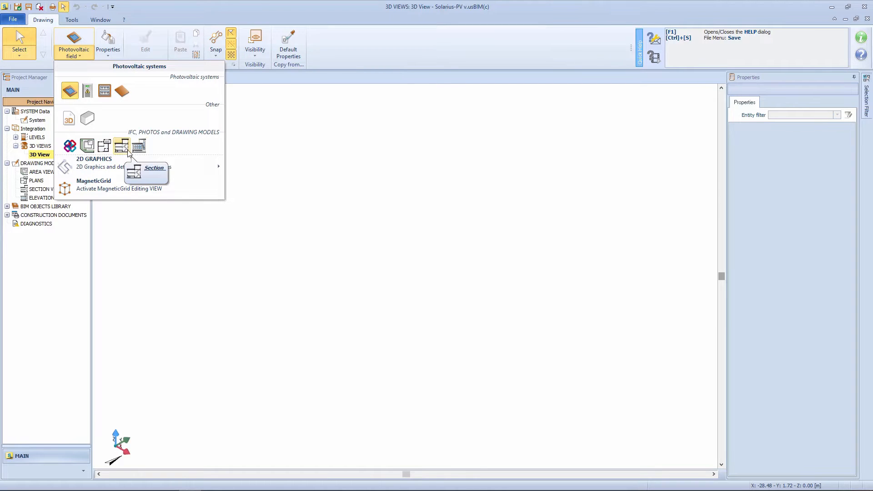
mouse_move(93, 165)
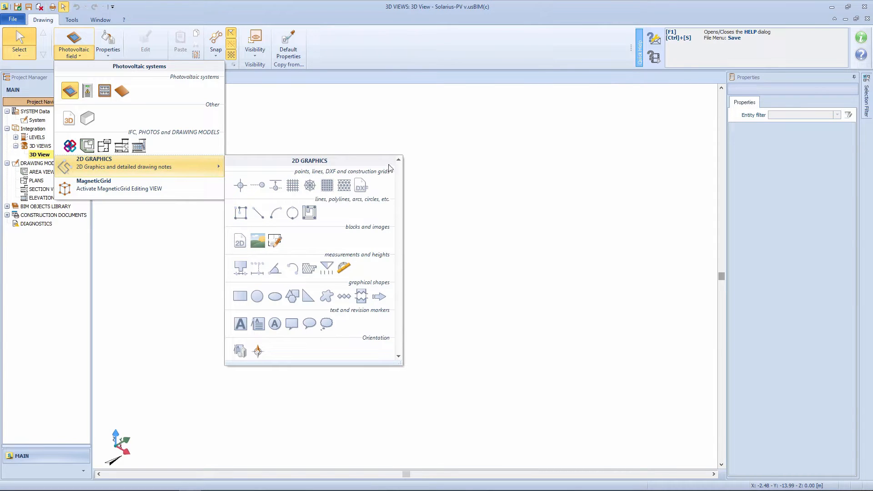
left_click(361, 185)
left_click(16, 137)
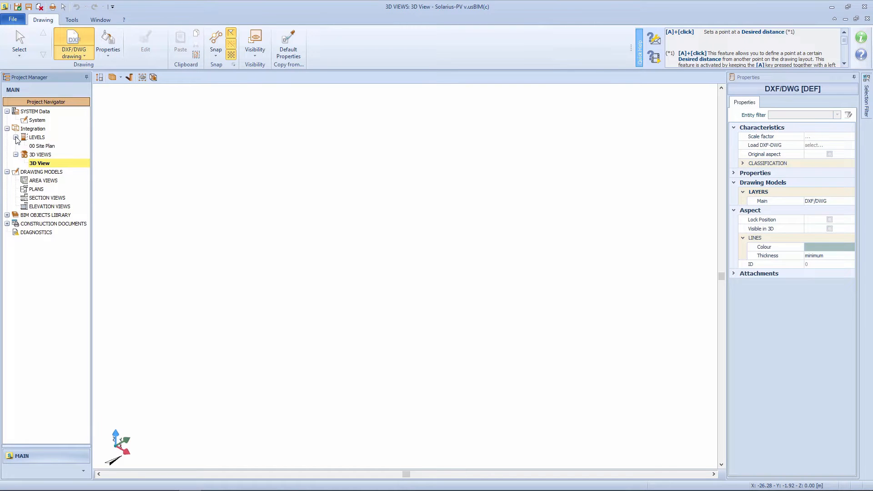
double_click(42, 146)
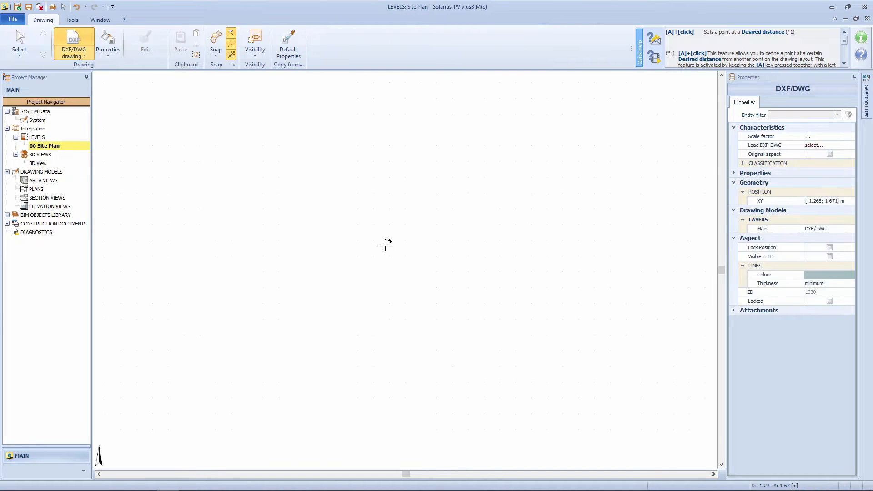
double_click(248, 229)
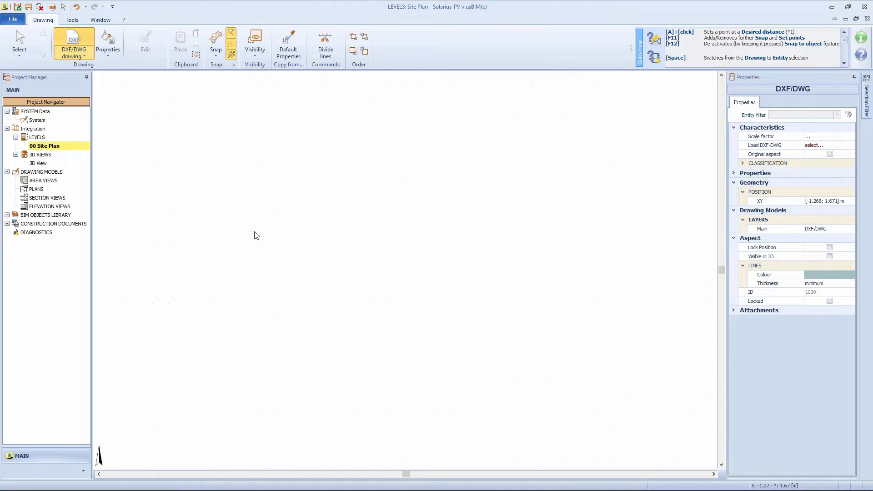
left_click(479, 276)
left_click(271, 308)
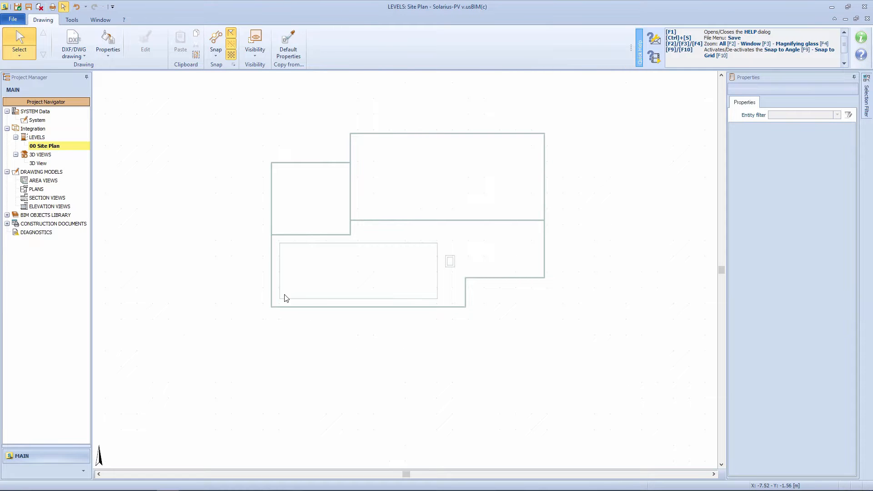
Step: Outline an inclined surface along the large inner rectangle of the imported roof plan
left_click(80, 56)
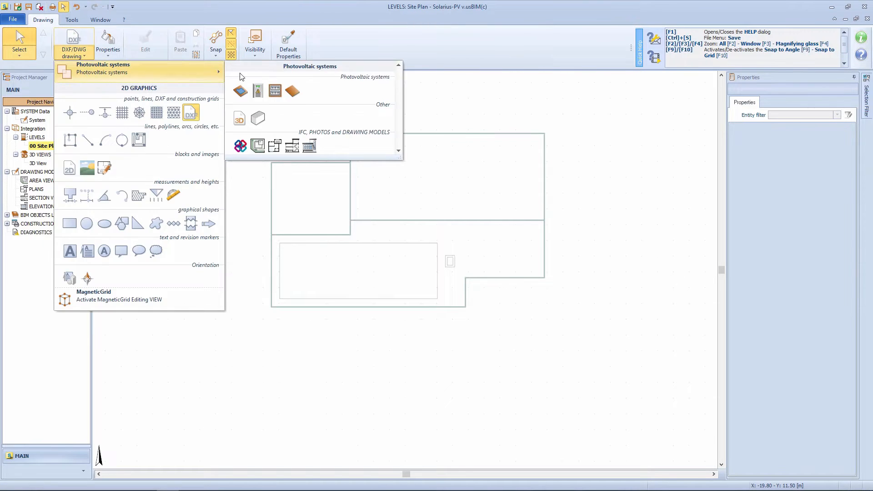
left_click(290, 91)
scroll(274, 276, "up", 2)
left_click(285, 322)
left_click(593, 322)
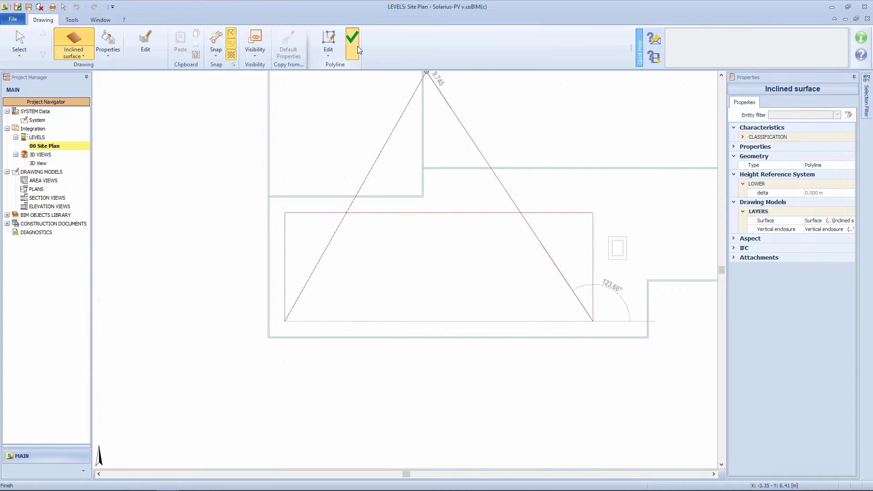
left_click(357, 45)
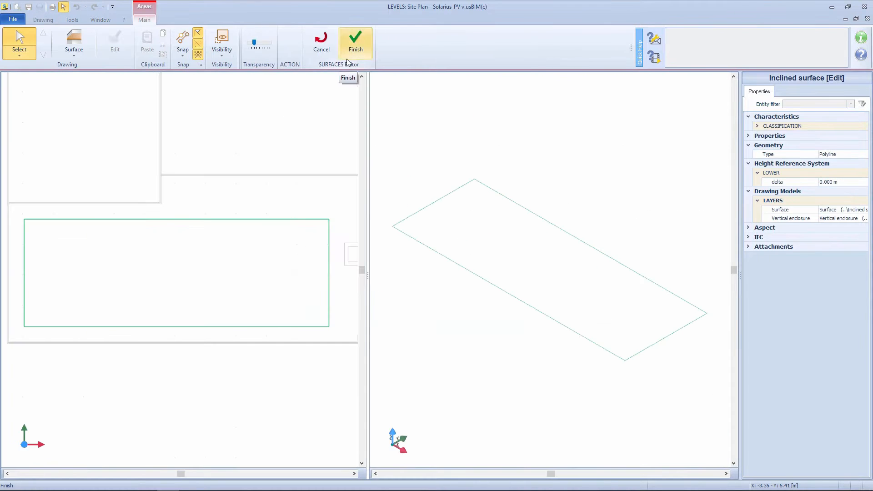
Step: Draw a polyline surface through the four corners of the inclined surface's outline
left_click(80, 39)
left_click(24, 219)
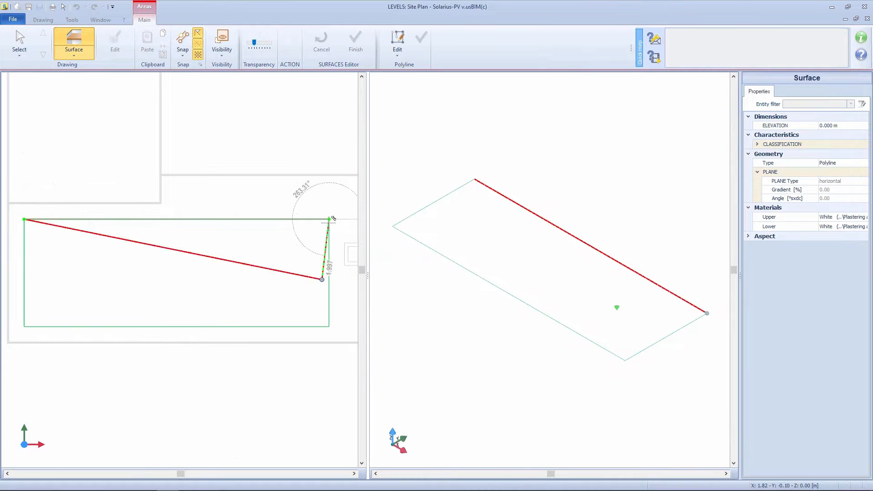
left_click(330, 219)
left_click(329, 326)
left_click(24, 326)
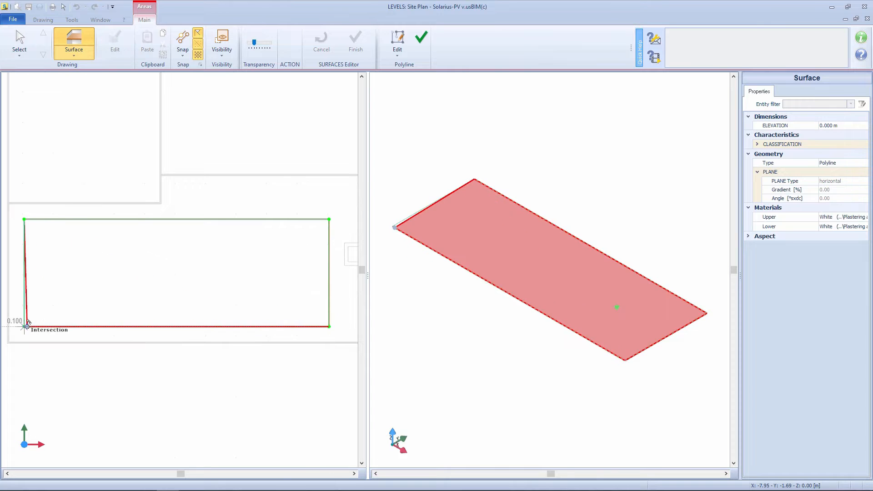
left_click(425, 45)
key("Escape")
Step: Set the surface's plane type to slope line and place P1 and P2 on the southeast and northeast corners
left_click(479, 189)
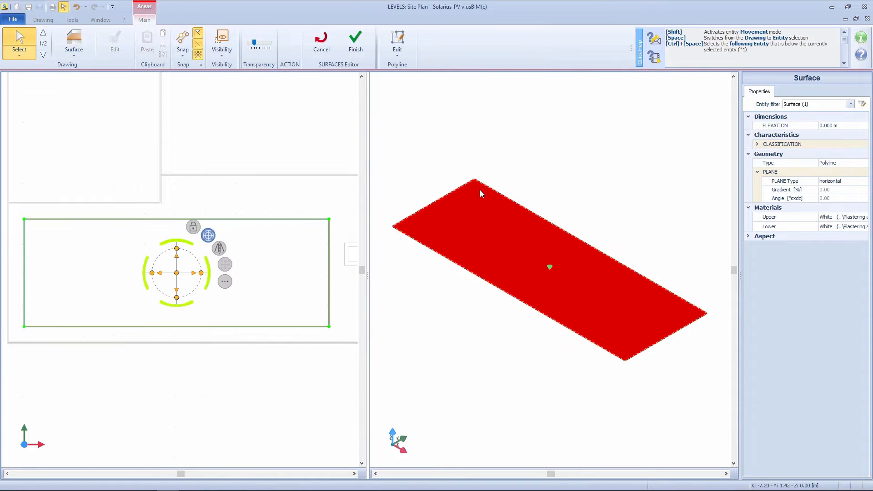
left_click(855, 182)
left_click(855, 182)
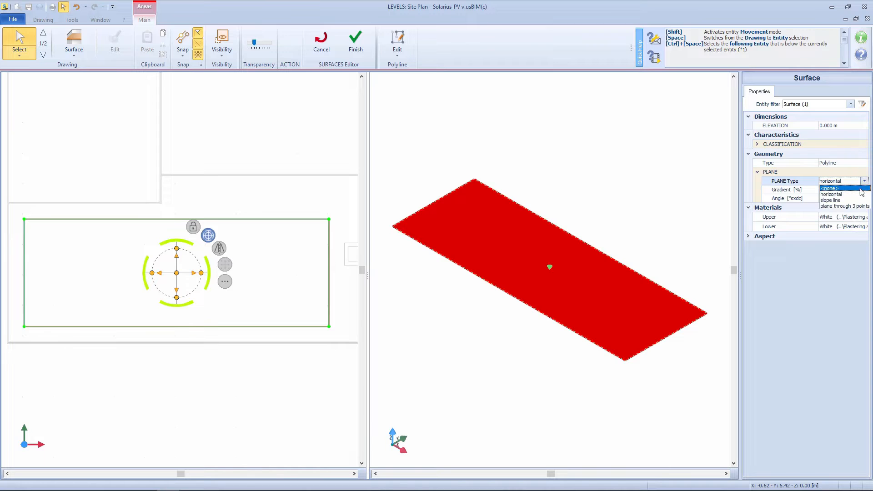
left_click(842, 203)
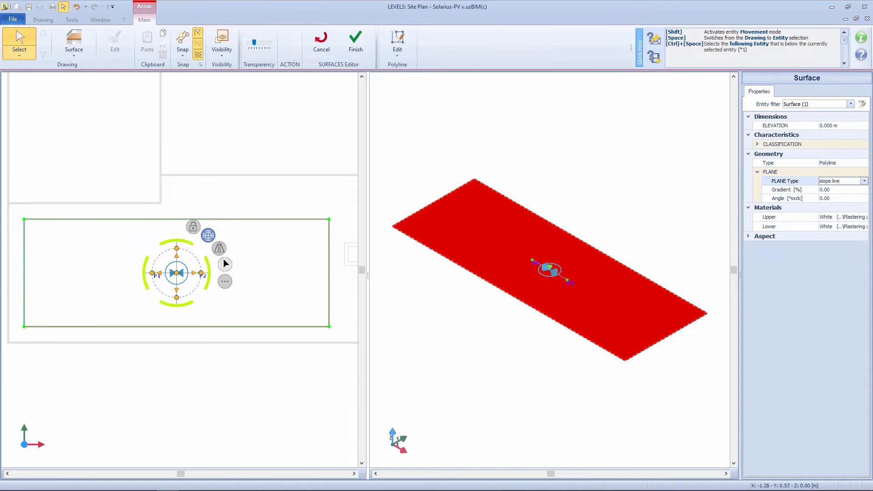
left_click(201, 273)
left_click_drag(240, 256, 329, 219)
left_click_drag(153, 272, 329, 327)
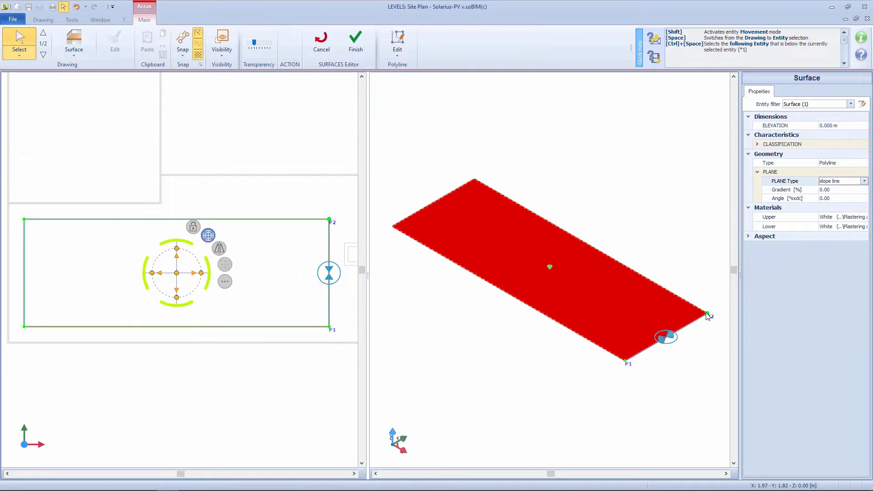
Step: Raise the surface at P2 to an elevation of 1.5 m and finish editing the inclined surface
left_click_drag(708, 315, 708, 271)
left_click(828, 127)
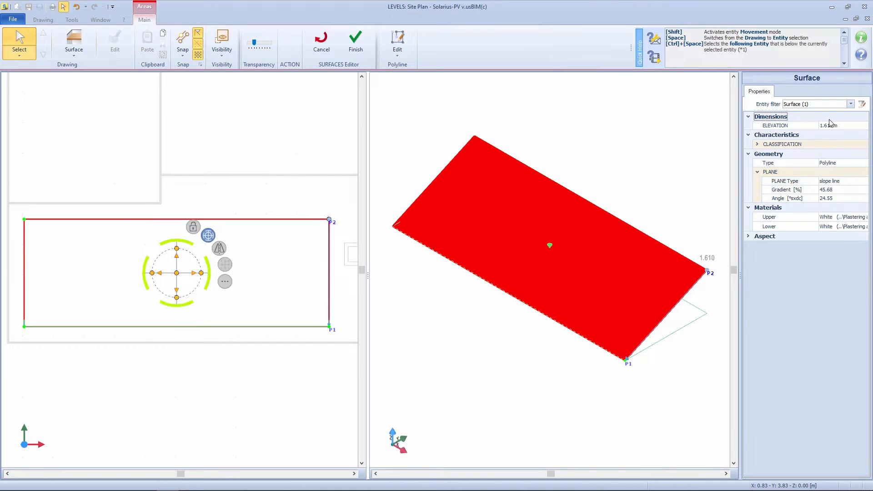
type("1.5")
key("Return")
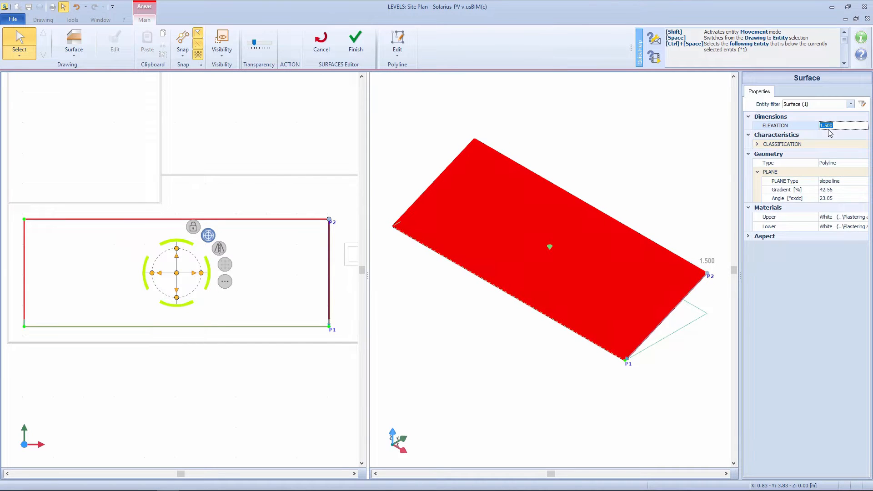
left_click(483, 328)
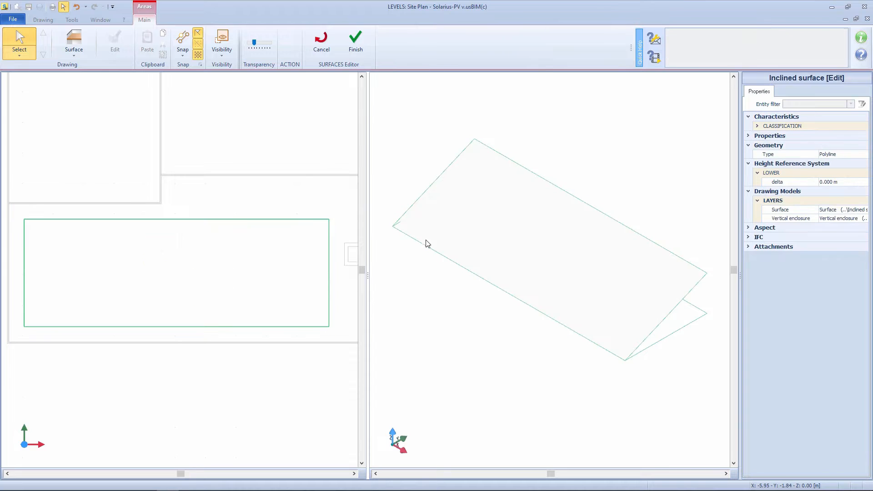
left_click(356, 43)
Step: Draw a rectangular generic volume of 10 m by 5 m north of the imported roof plan
left_click(74, 40)
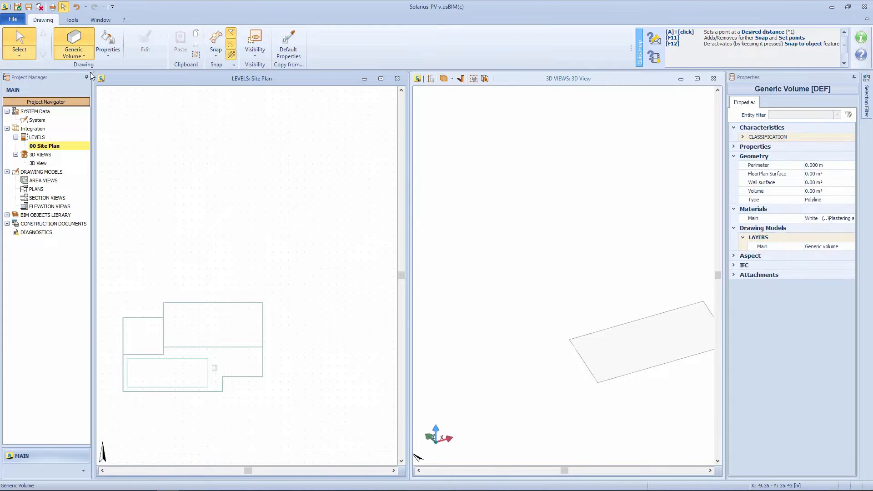
left_click(127, 207)
type("5")
key("Return")
type("10")
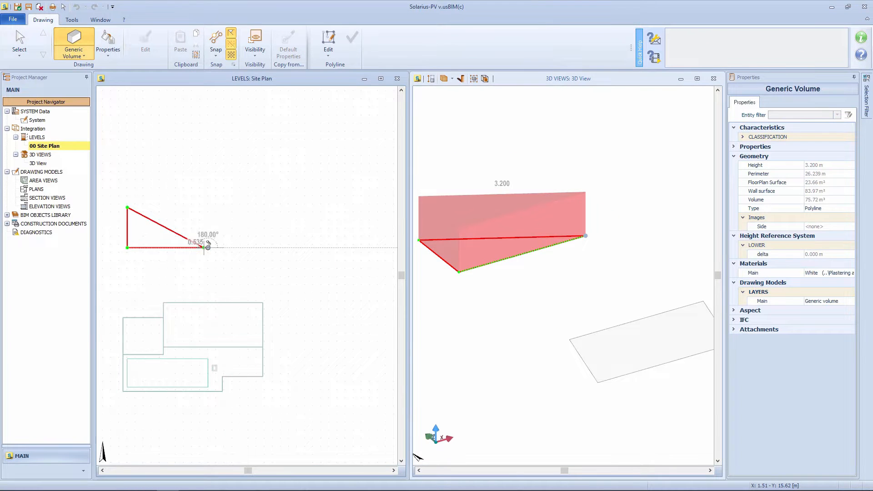
key("Return")
left_click(209, 208)
left_click(354, 41)
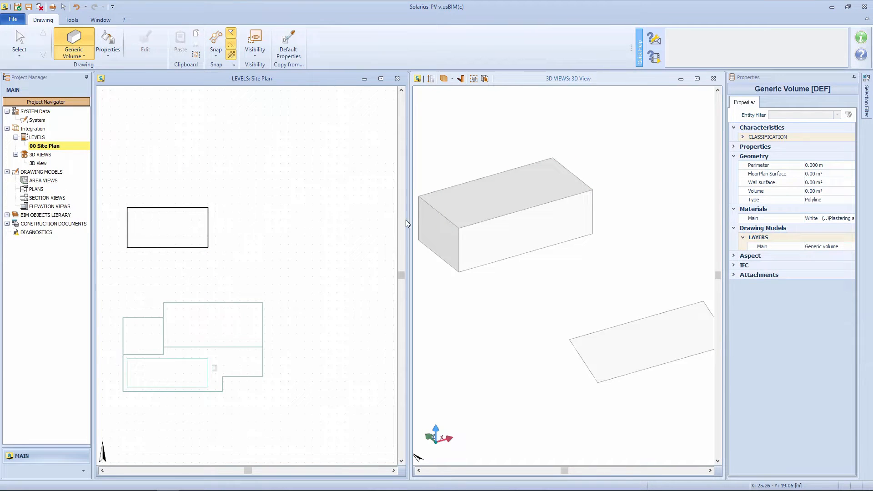
Step: Raise the generic volume's height to 4.5 m and apply the Gray beige paint material to it
key("Escape")
left_click(505, 190)
left_click_drag(505, 190, 508, 177)
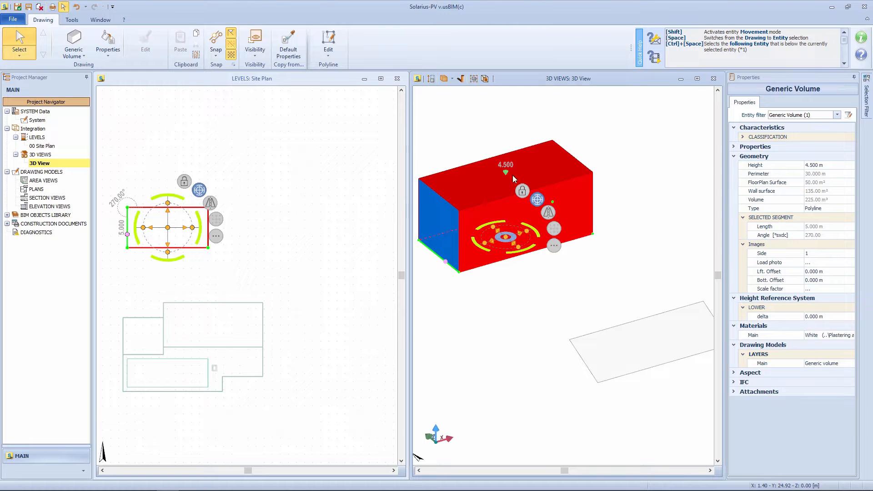
left_click(853, 336)
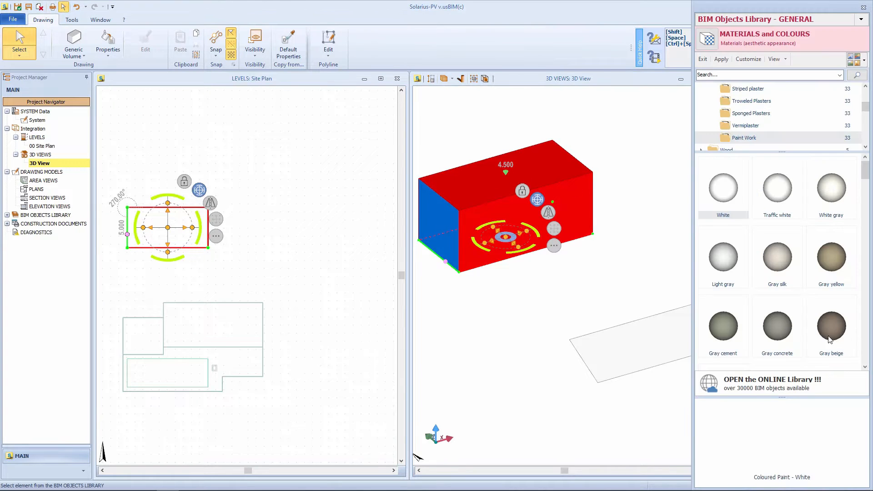
double_click(834, 339)
left_click(673, 290)
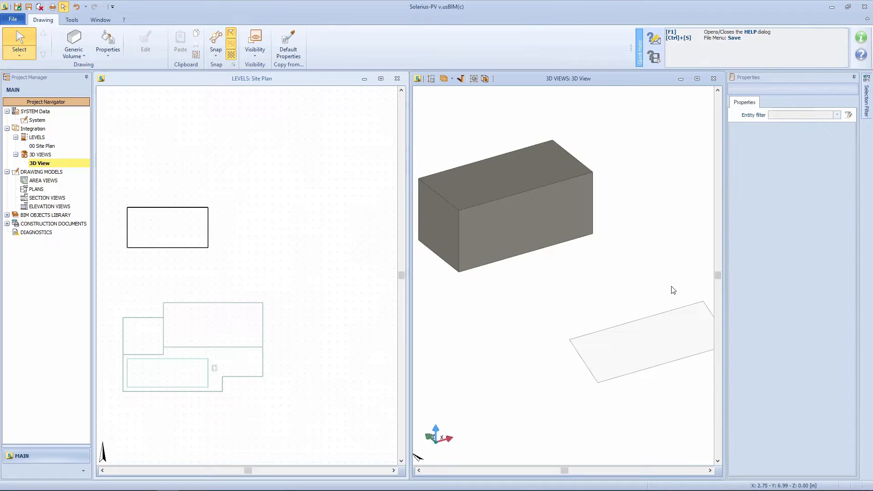
Step: Outline an inclined surface through the four top corners of the generic volume in the 3D view
left_click(73, 49)
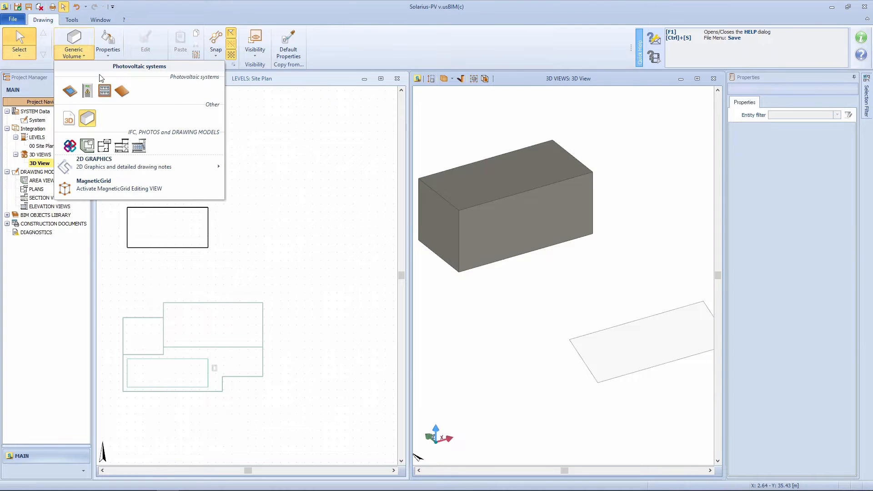
left_click(122, 93)
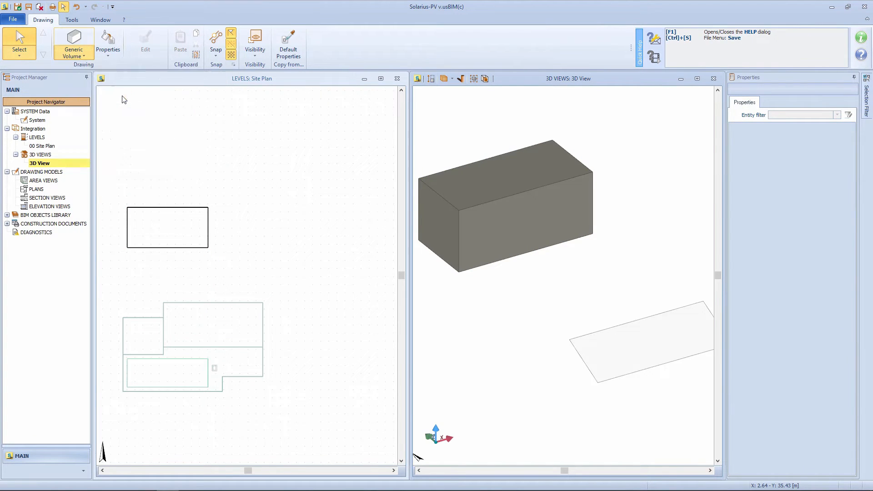
left_click(419, 178)
left_click(459, 210)
left_click(592, 172)
left_click(552, 140)
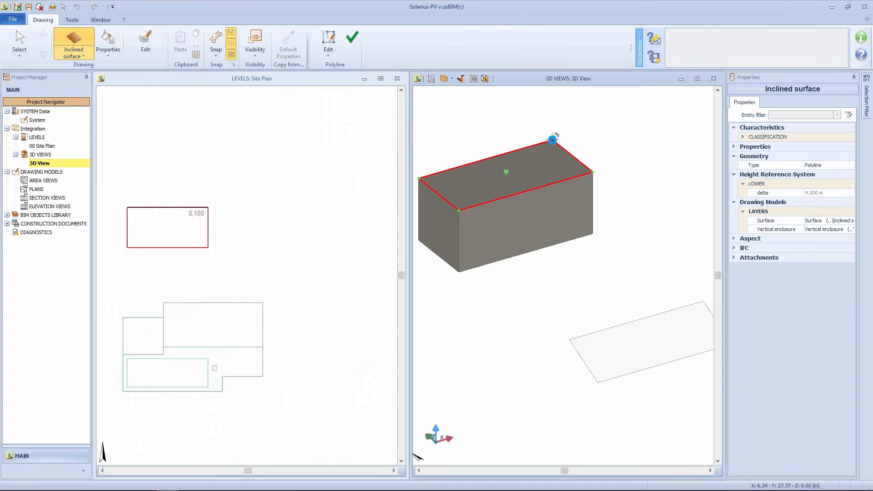
left_click(353, 39)
Step: Draw a surface through the four corners of the generic volume's rectangle in the inclined surface editor
scroll(552, 267, "up", 5)
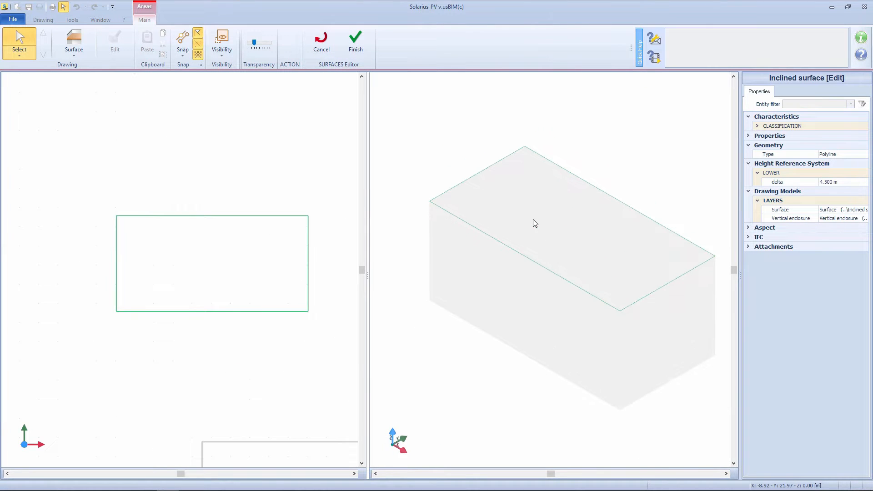
left_click(73, 50)
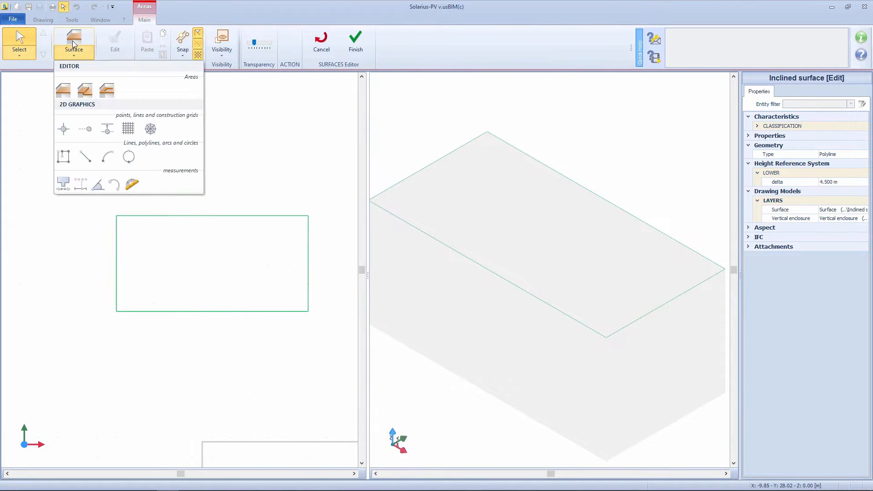
left_click(107, 91)
left_click(117, 215)
left_click(116, 311)
left_click(308, 311)
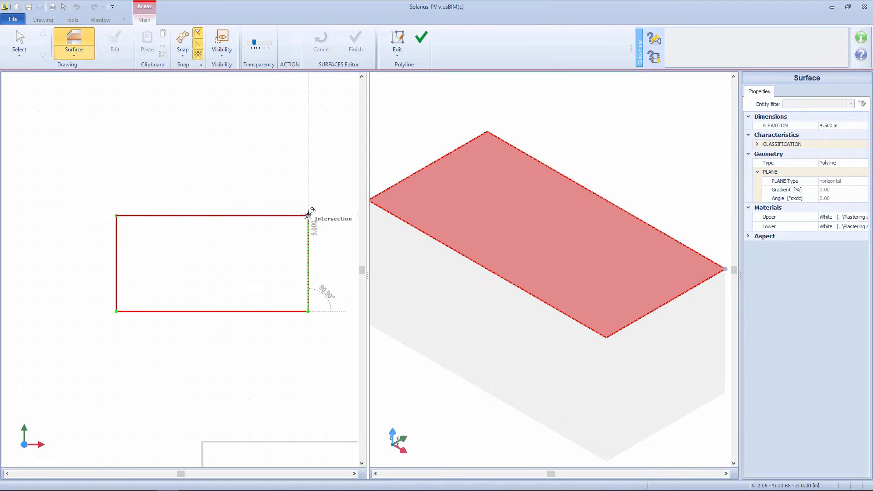
left_click(308, 216)
left_click(422, 50)
Step: Set the surface's plane type to slope line, run P1 to P2 along the west edge from south to north, and raise P2 to 6 m
left_click(497, 152)
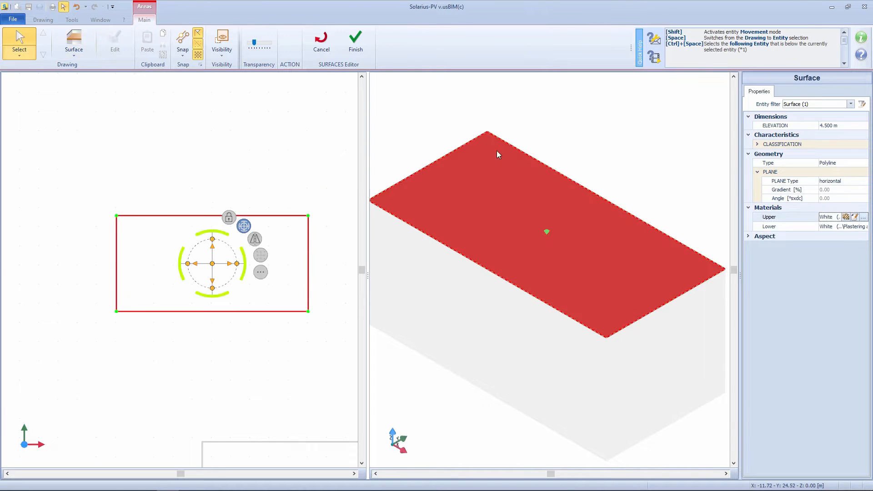
left_click(864, 181)
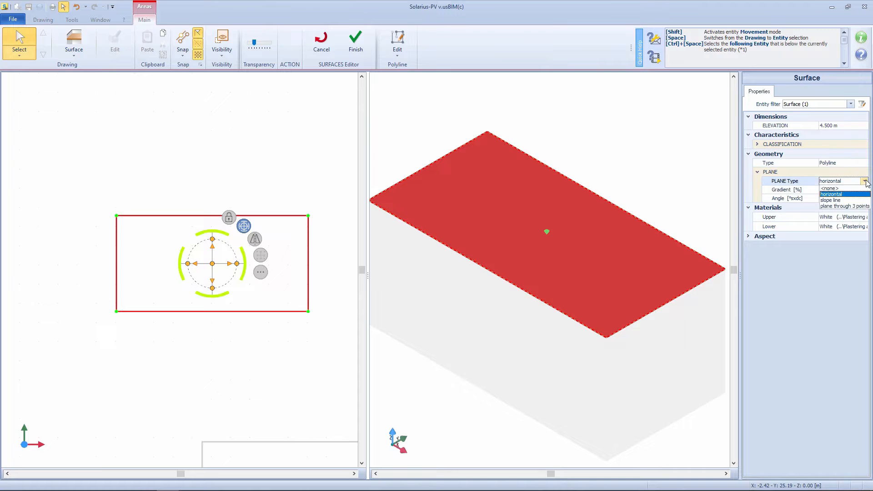
left_click(848, 202)
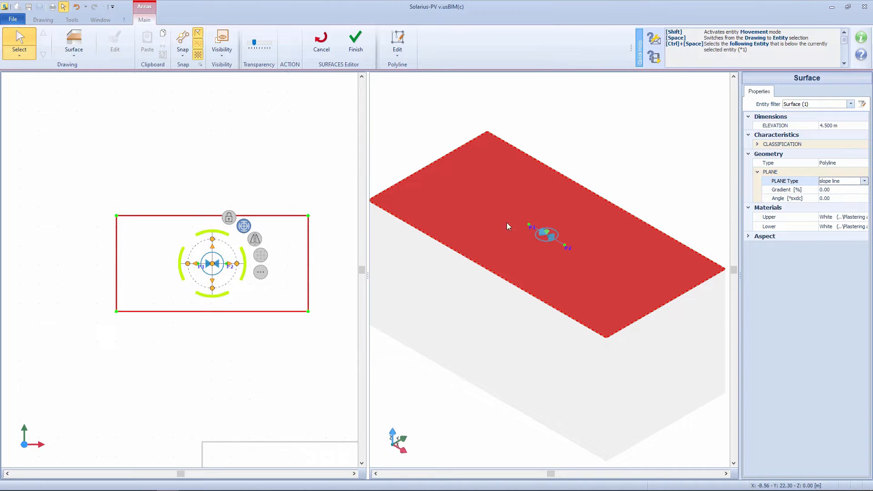
left_click_drag(199, 266, 117, 311)
left_click_drag(227, 266, 117, 215)
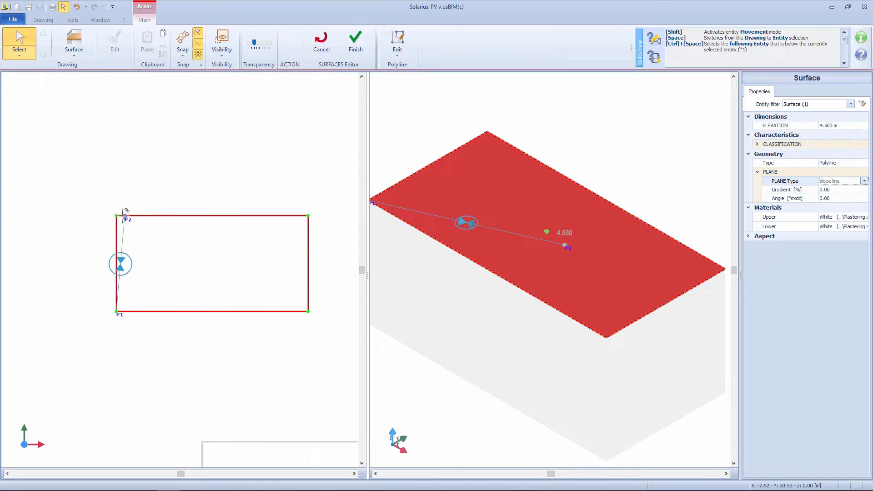
left_click_drag(487, 131, 483, 94)
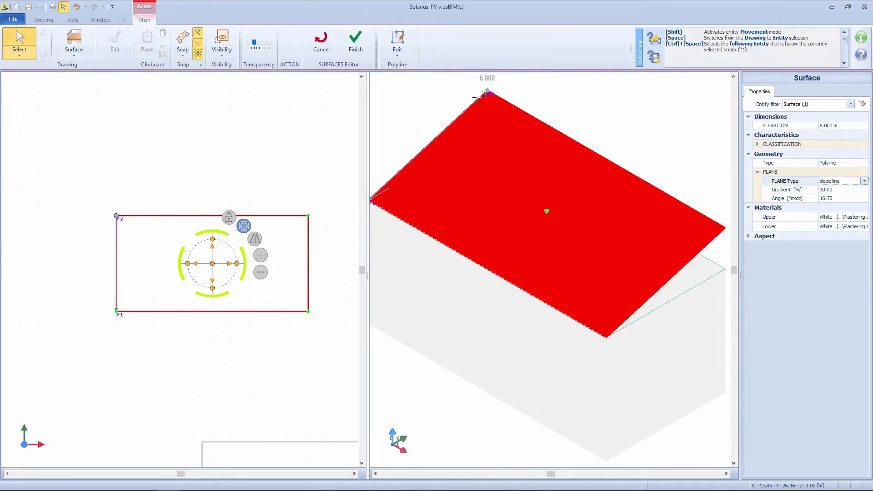
Step: Draw a vertical enclosure along the west, north and east edges of the rectangle
left_click_drag(521, 139, 633, 154)
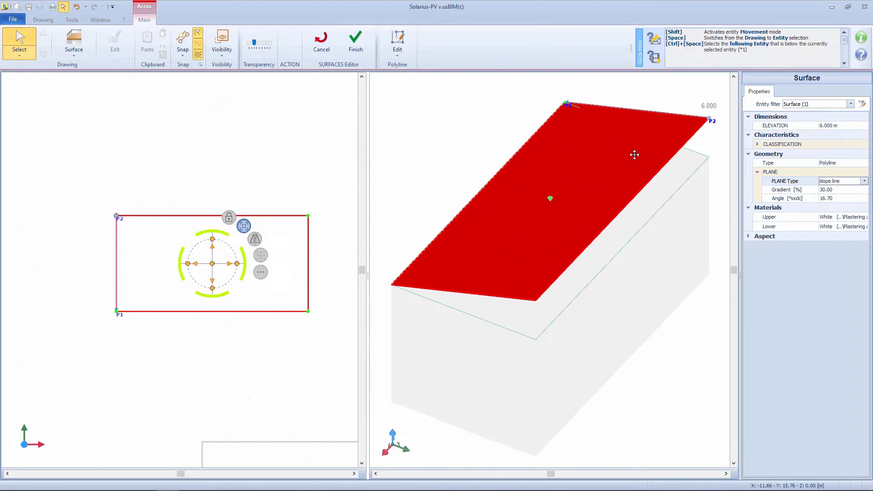
left_click(74, 54)
left_click(85, 91)
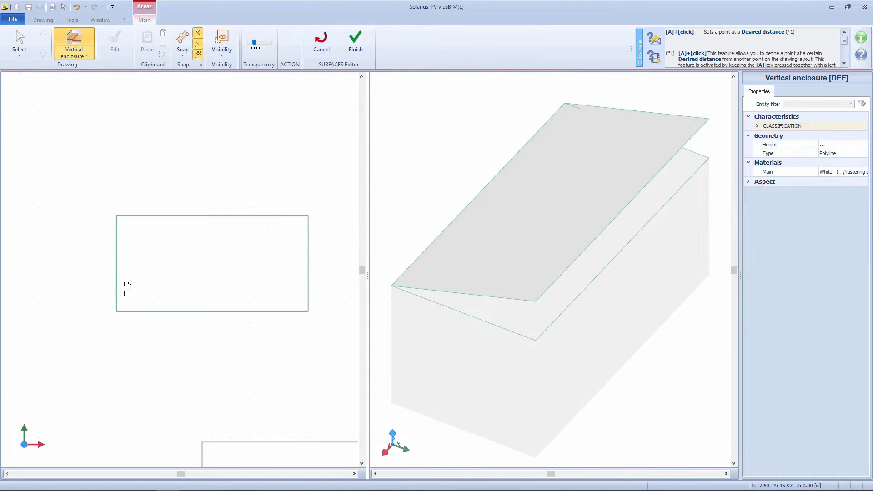
left_click(116, 312)
left_click(116, 216)
left_click(308, 216)
left_click(308, 311)
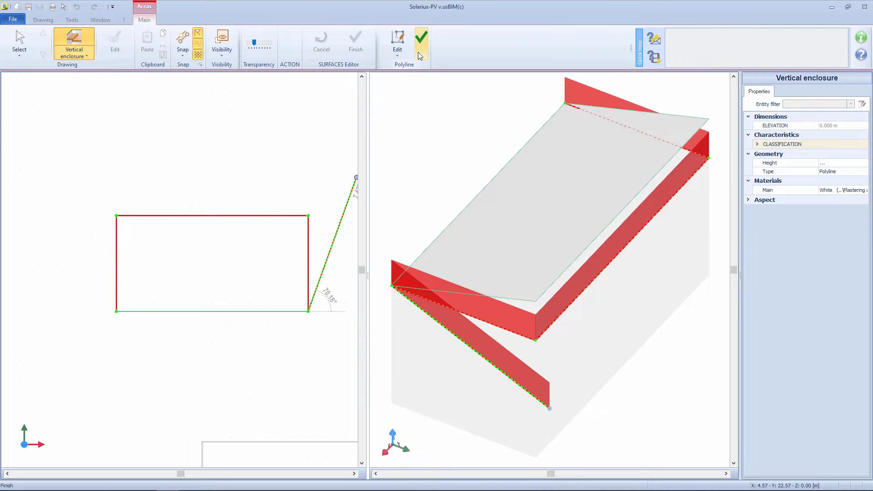
left_click(422, 42)
Step: Adjust the vertical enclosure's four node heights to meet the sloped surface, lowering the south nodes to the base, and finish the inclined surface
left_click(390, 262)
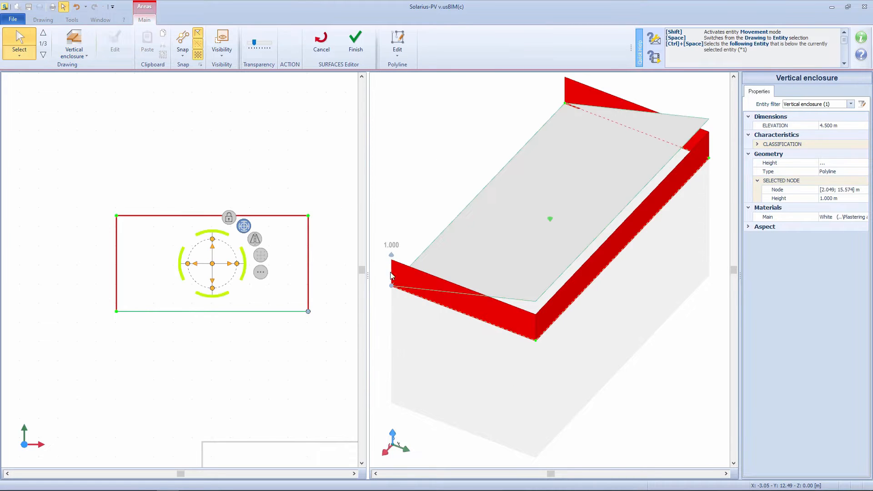
left_click_drag(392, 255, 392, 286)
left_click(535, 317)
left_click_drag(535, 309, 536, 301)
left_click(708, 134)
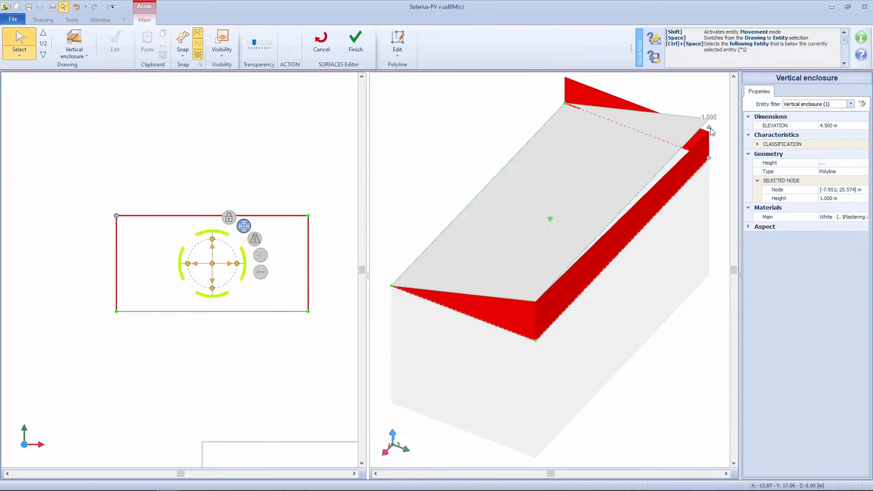
left_click_drag(709, 127, 709, 119)
left_click(566, 80)
left_click_drag(565, 74, 564, 103)
left_click(521, 114)
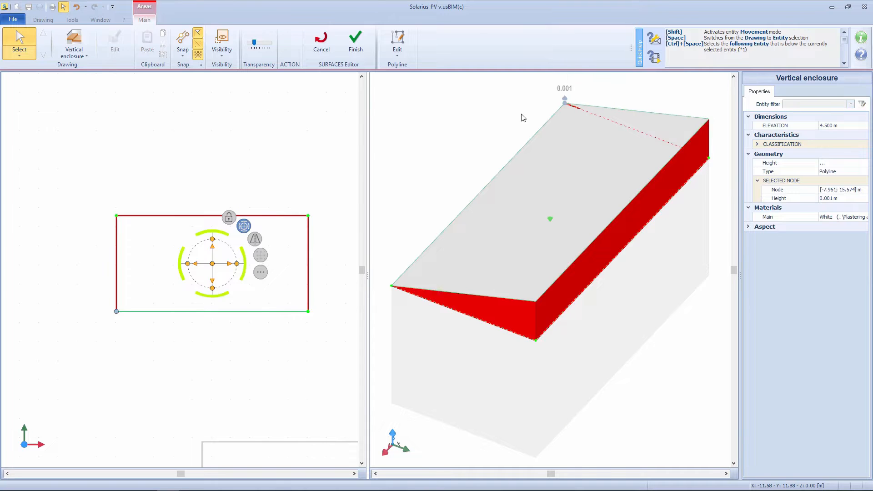
left_click(358, 44)
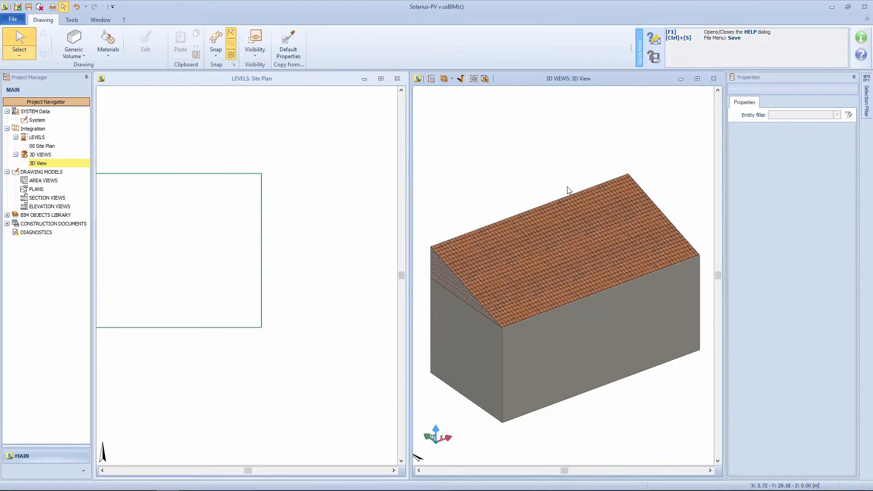
Step: Draw a small rectangular generic volume of about 0.4 m² in plan on the sloped roof near its northeast corner
left_click(73, 42)
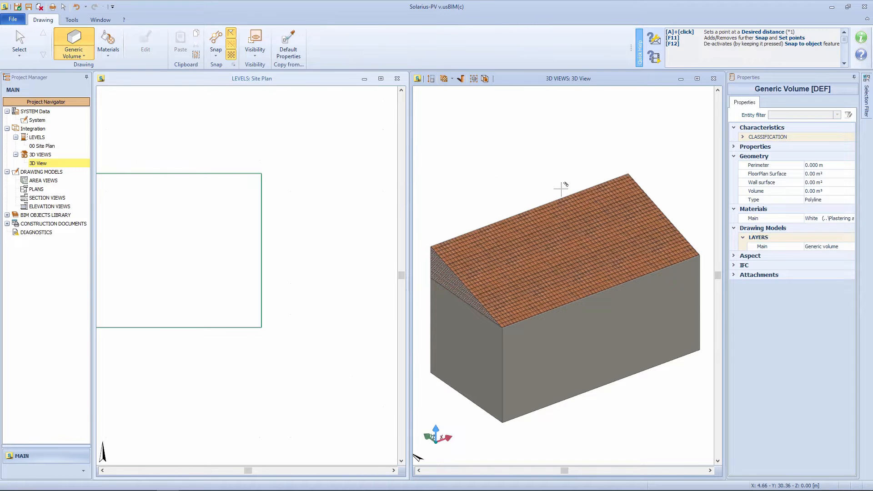
left_click(614, 206)
left_click(623, 213)
left_click(632, 209)
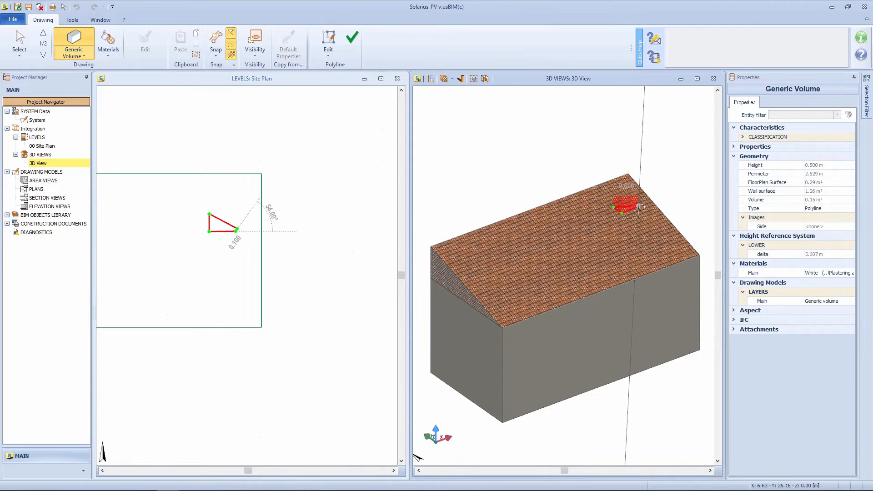
left_click(621, 202)
right_click(620, 203)
Step: Set the height of the small chimney volume on the roof to 2 m
left_click_drag(620, 202, 624, 163)
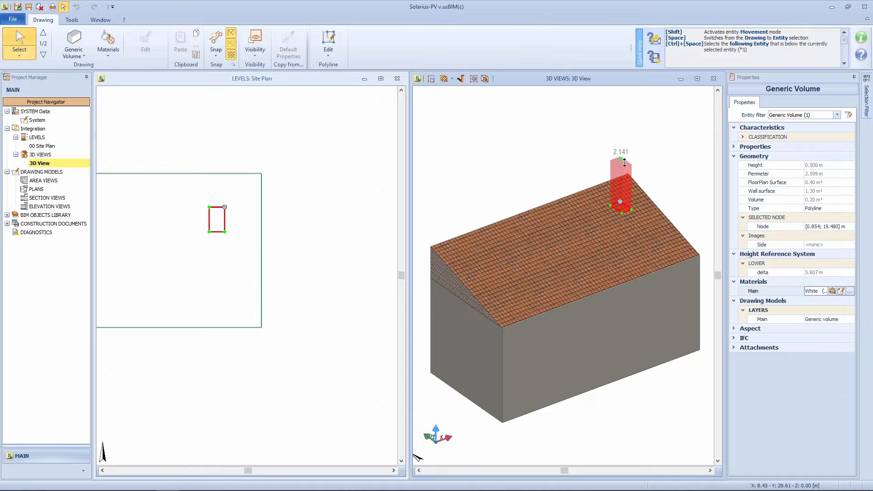
type("2")
key("Return")
left_click(687, 174)
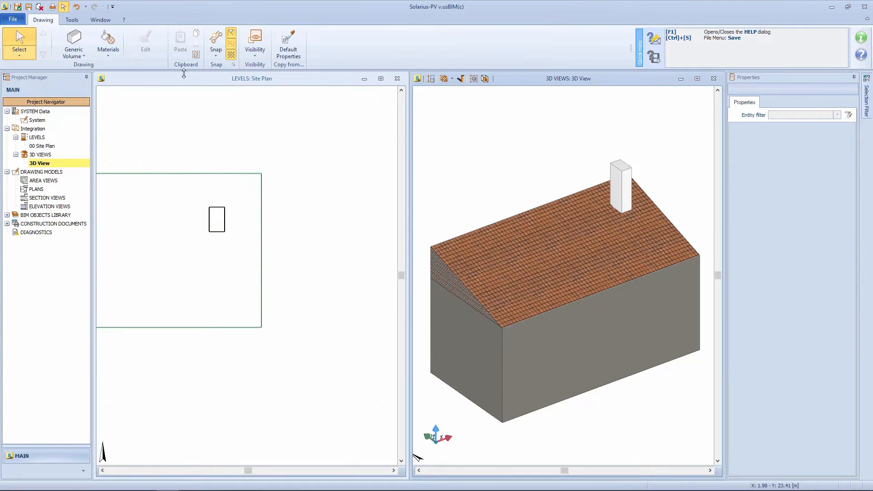
Step: Insert a photovoltaic field on the tiled inclined roof surface
left_click(73, 50)
left_click(77, 93)
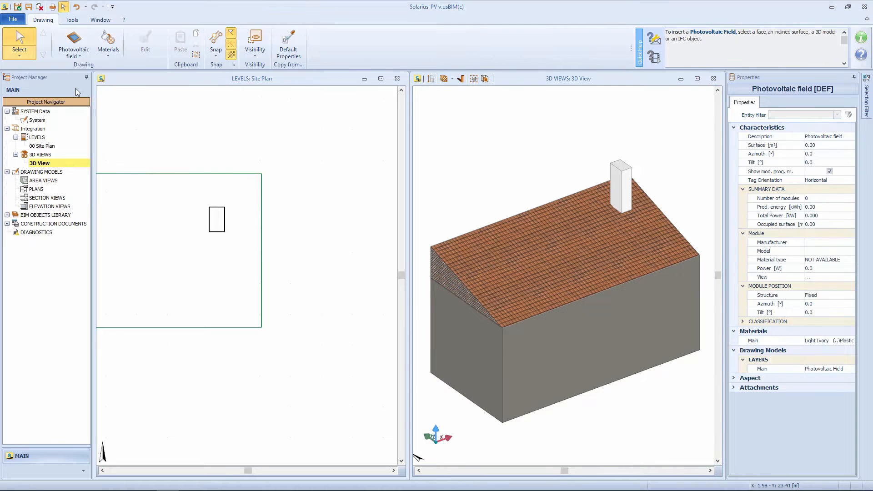
left_click(524, 260)
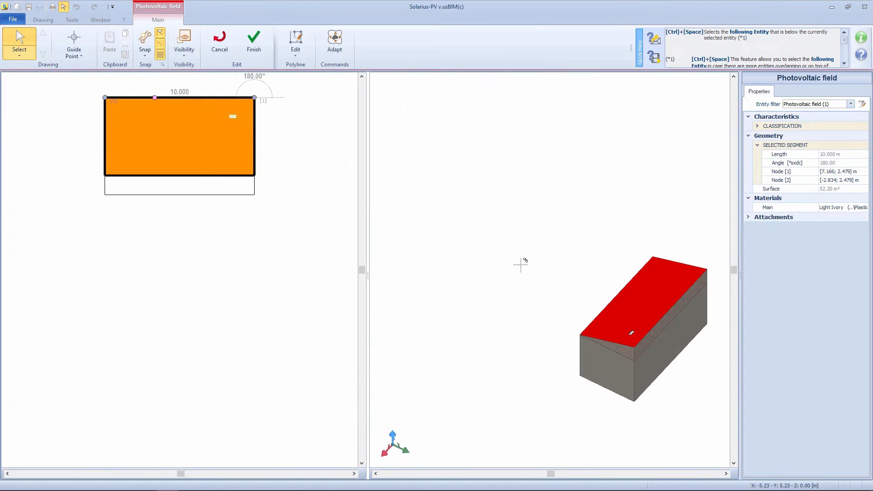
Step: Offset the photovoltaic field's north, west and south edges inward by 0.5 m, finish editing, and open the field's module design
left_click(305, 50)
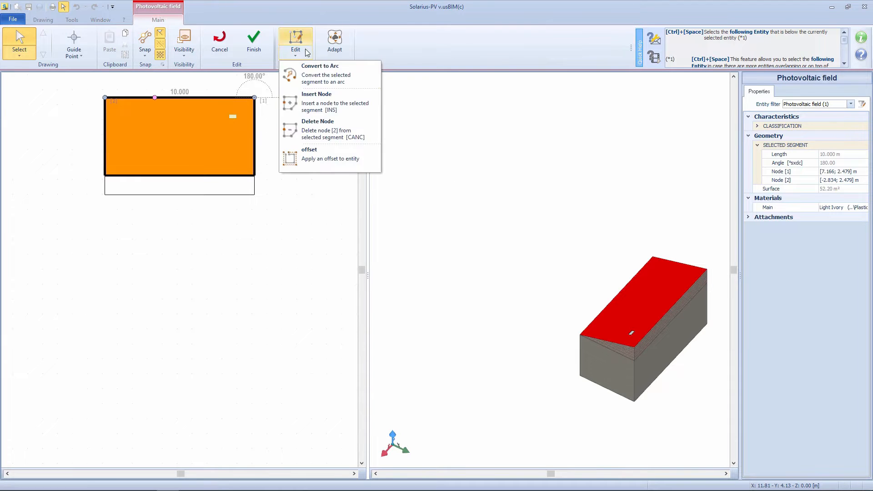
left_click(342, 158)
type("-1")
key("Return")
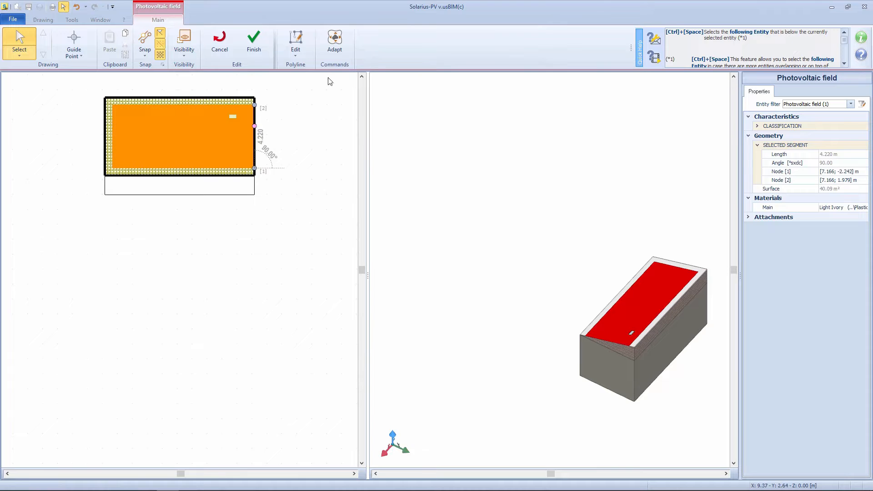
left_click(263, 42)
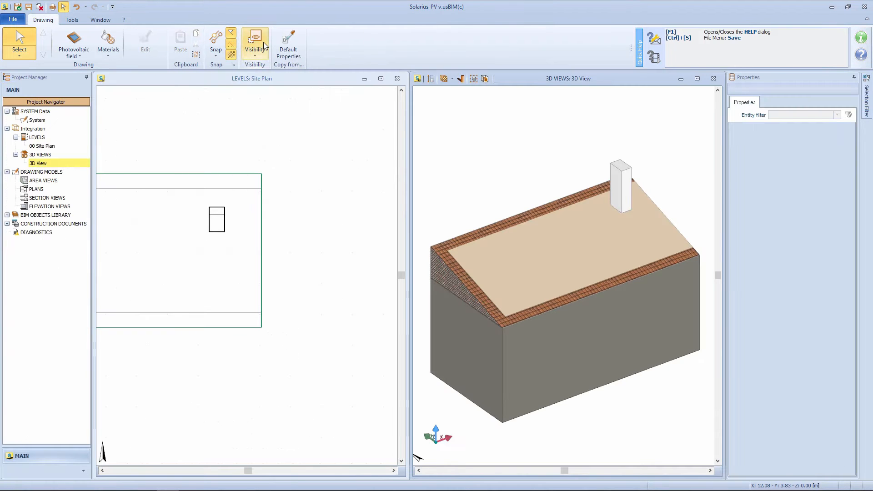
left_click(530, 250)
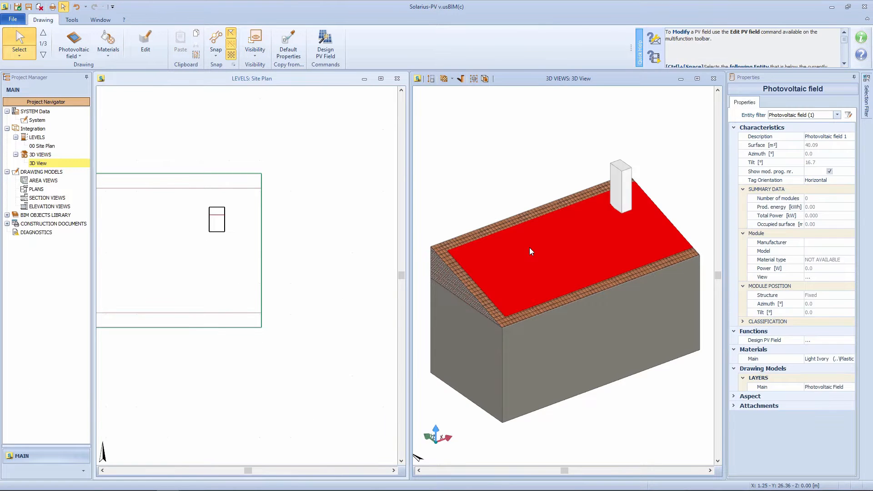
left_click(325, 50)
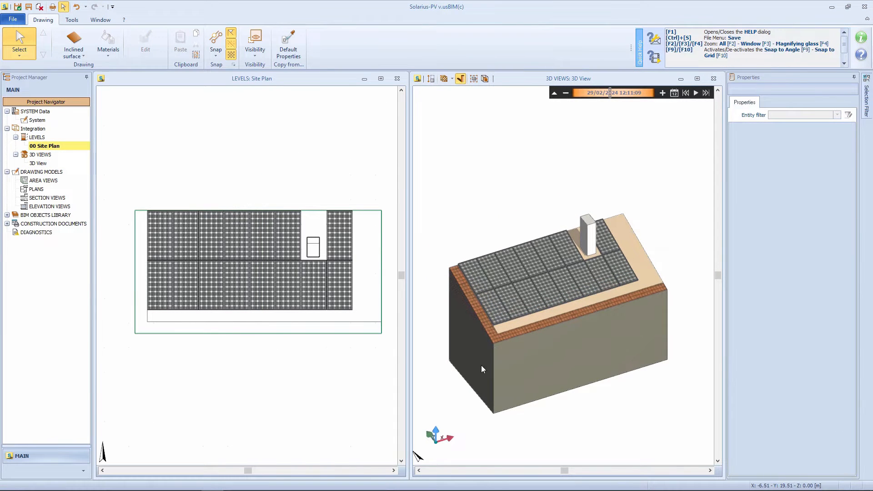
Step: Examine the chimney's shadow on the modules by moving the simulation time to about 10:10 on 29/02/2024
scroll(592, 274, "up", 5)
mouse_move(610, 94)
mouse_move(610, 94)
left_mouse_down()
mouse_move(633, 91)
mouse_move(595, 100)
left_mouse_up()
Step: Move the shadow simulation date back seven months and examine the chimney's shadow at another time of day
left_click(674, 93)
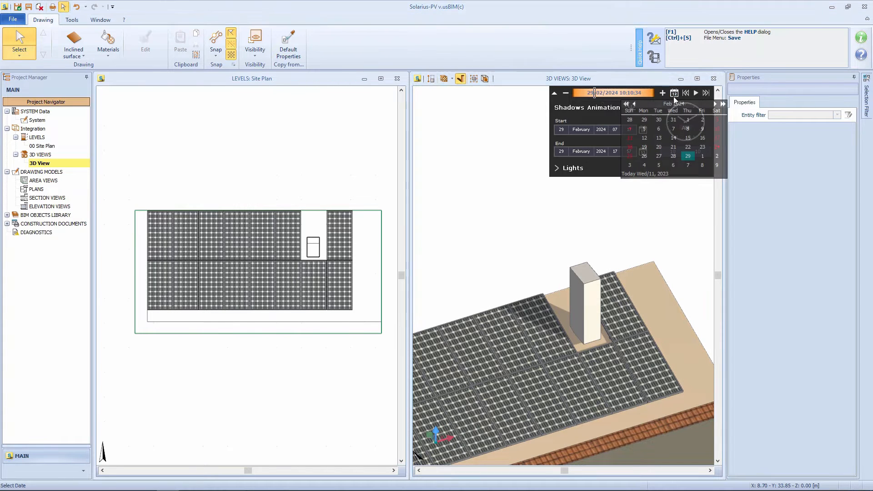
left_click(634, 105)
left_click(634, 104)
left_click(634, 105)
left_click(634, 104)
left_click(634, 104)
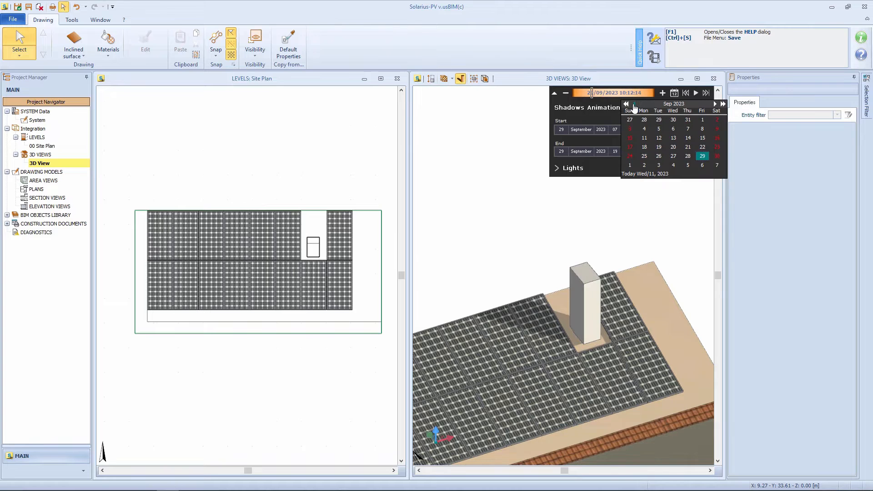
left_click(634, 104)
left_click(634, 105)
left_click(617, 93)
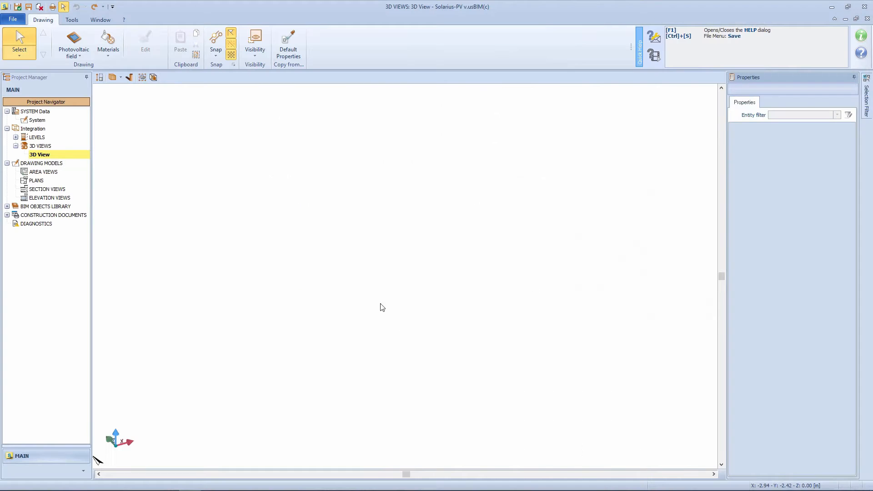
Step: Import the building model IFC_original.ifc as an IFC object into the empty 3D view
left_click(92, 58)
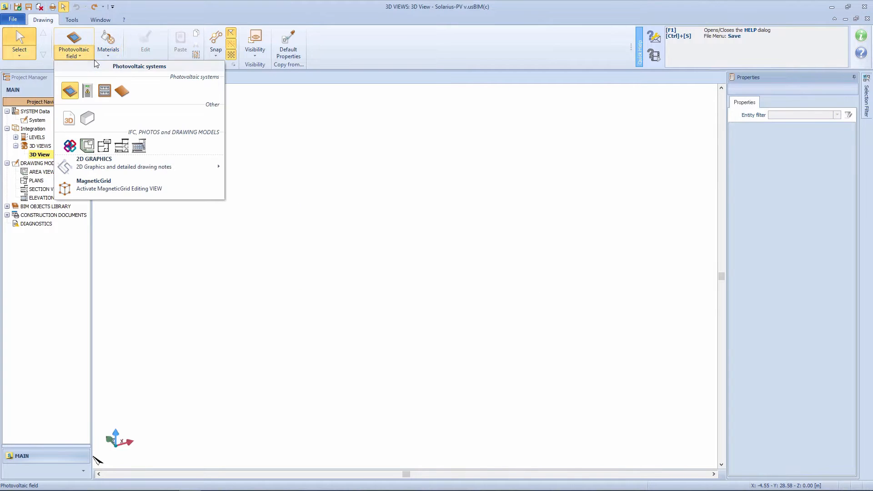
left_click(72, 147)
left_click(423, 265)
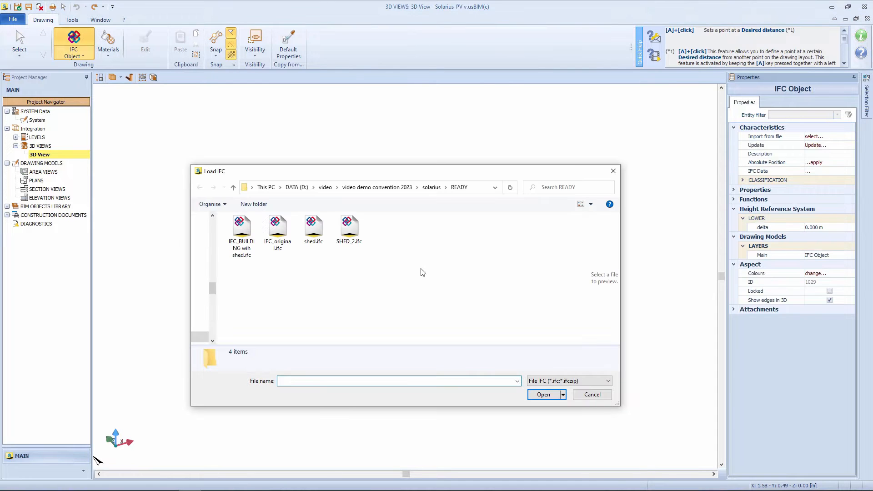
left_click(278, 229)
left_click(543, 395)
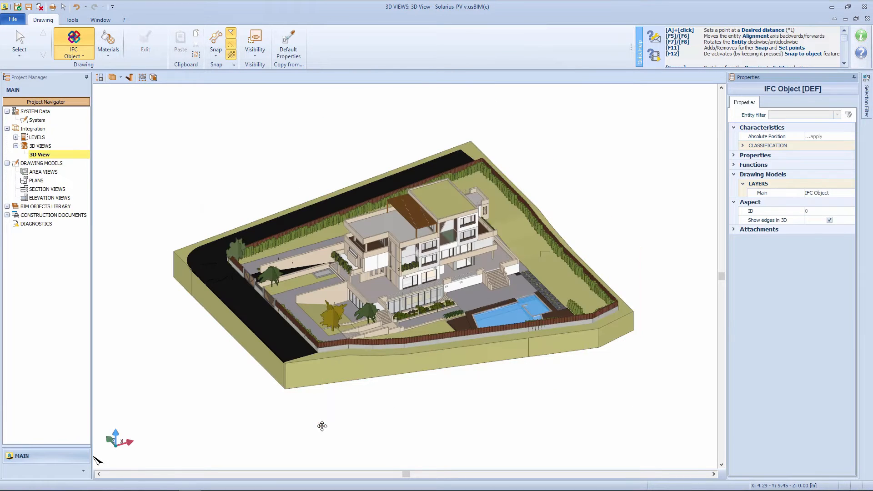
key("Escape")
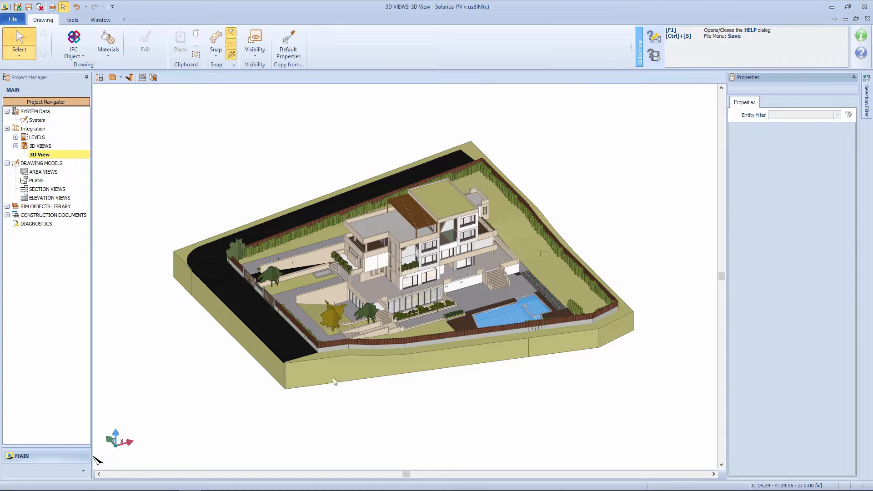
Step: Insert a photovoltaic field on the flat top roof of the IFC building, beside the pergola
left_click(73, 53)
left_click(106, 112)
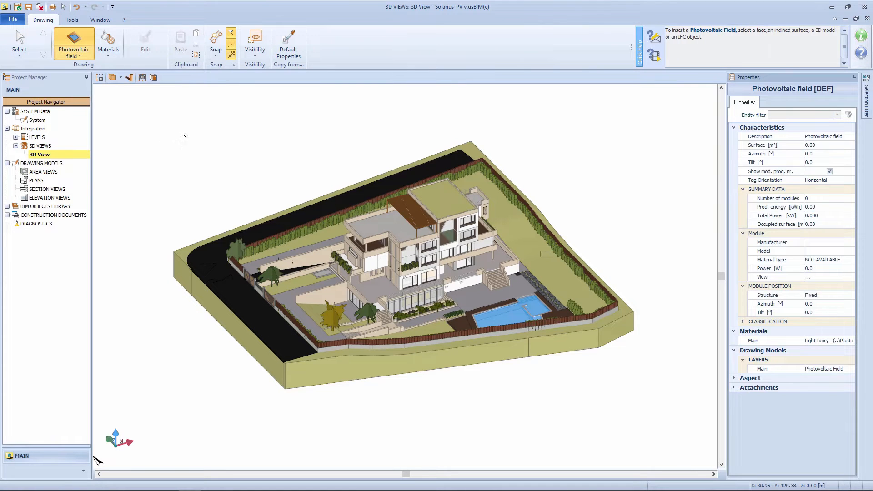
left_click(436, 200)
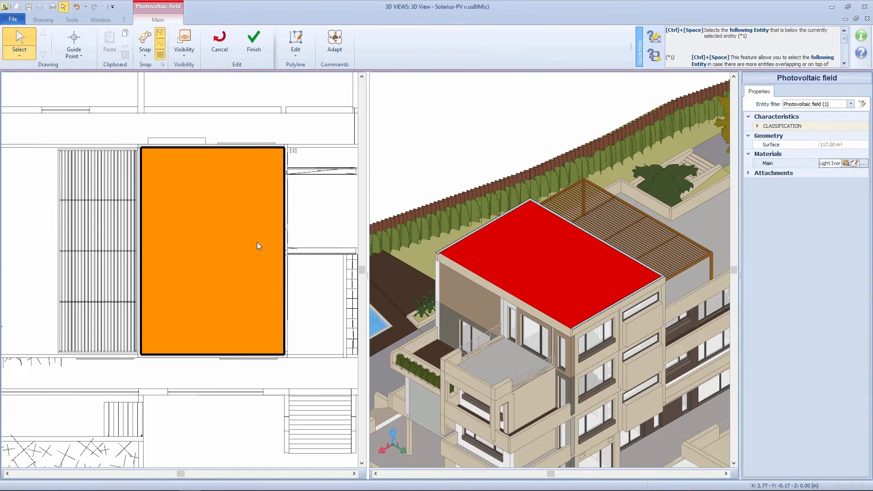
Step: Apply a -0.5 m offset to the photovoltaic field's outline on the flat roof and finish editing it
left_click(295, 43)
left_click(307, 125)
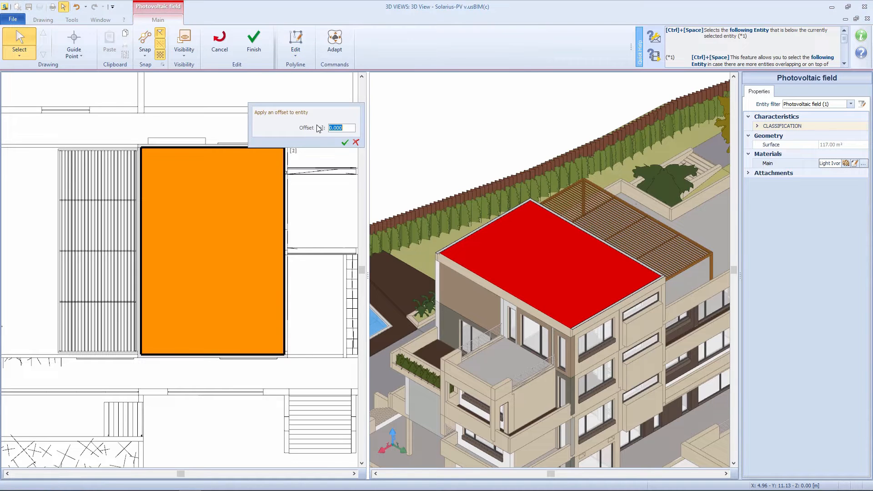
type("-0.5")
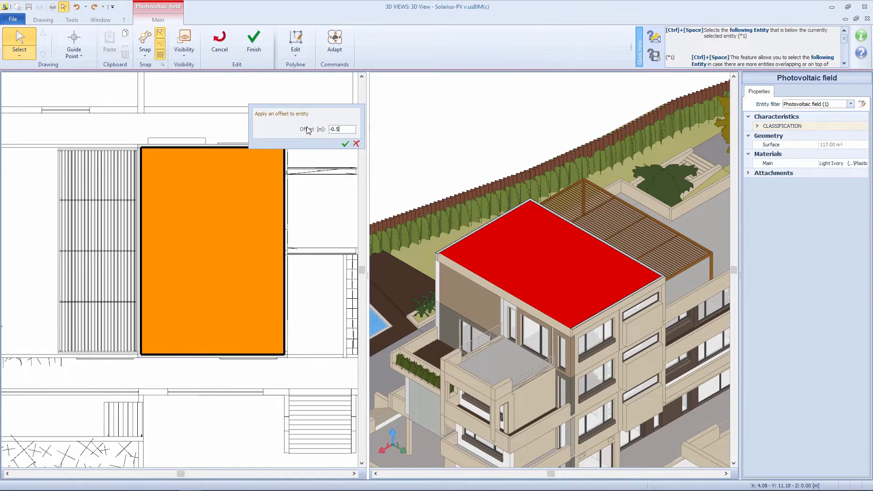
key("Return")
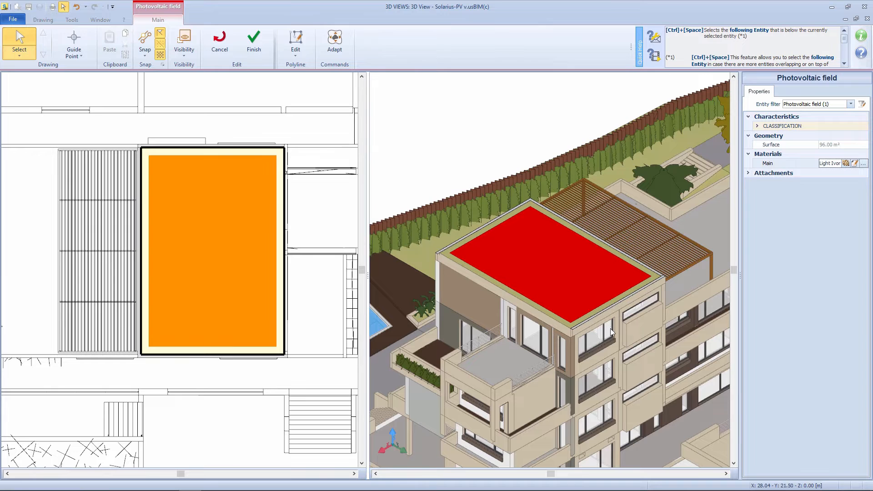
left_click(255, 51)
Step: Start the assisted design of the roof's photovoltaic field with modules positioned not parallel to surfaces, and proceed to the module selection
scroll(438, 191, "up", 5)
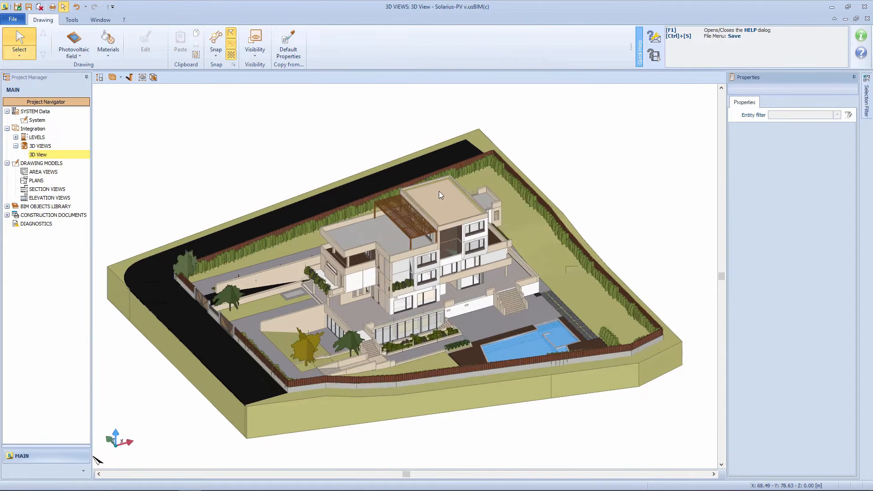
scroll(443, 190, "up", 3)
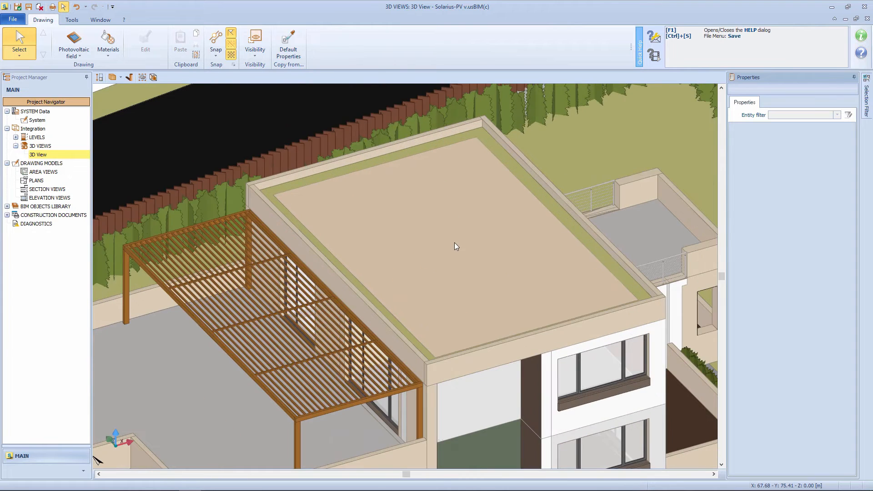
left_click(454, 241)
left_click(331, 58)
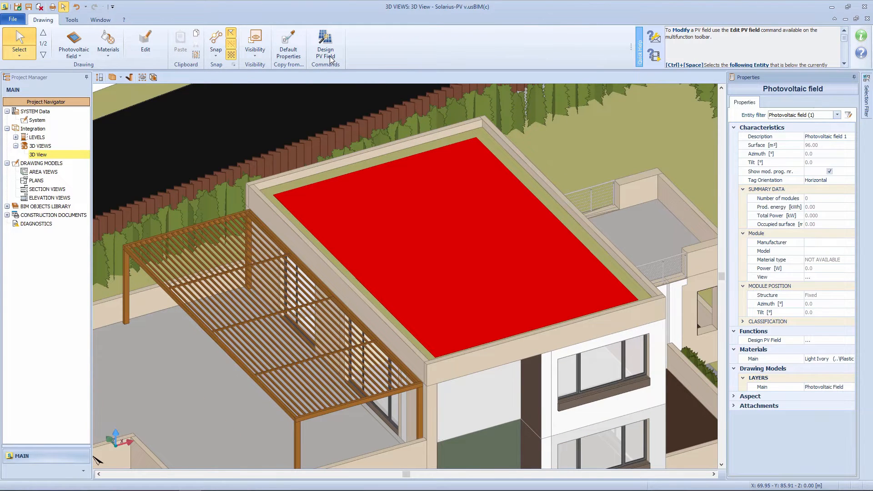
left_click(320, 152)
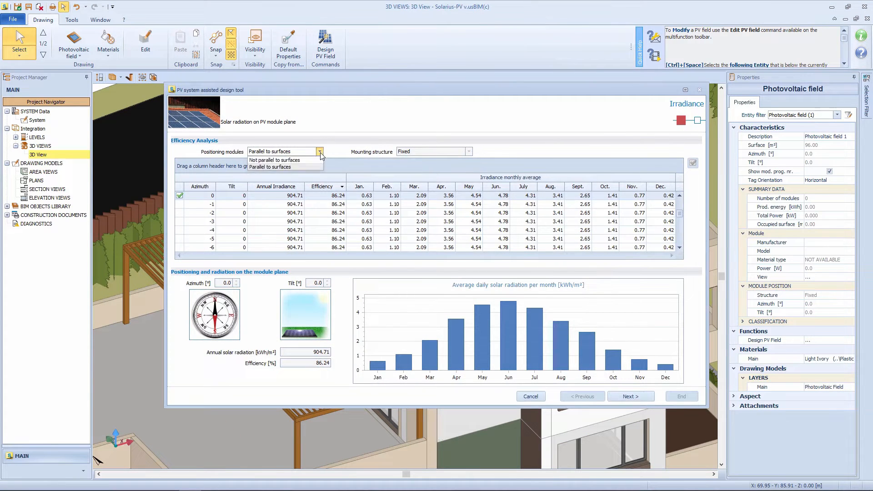
left_click(277, 160)
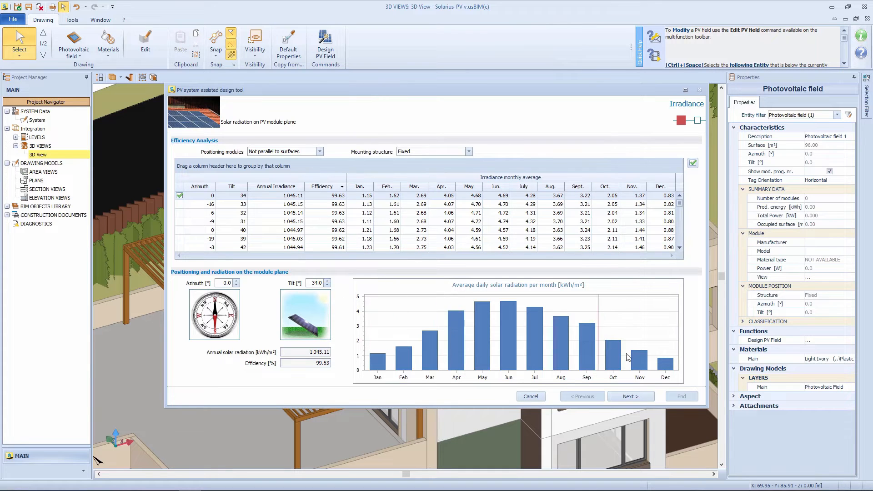
left_click(641, 399)
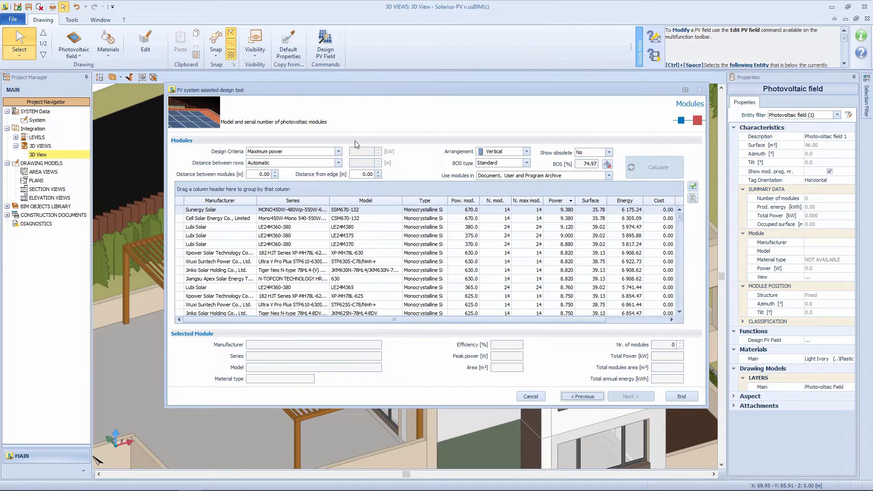
Step: Set the module arrangement to Vertical and the distance between rows to Automatic
left_click(525, 153)
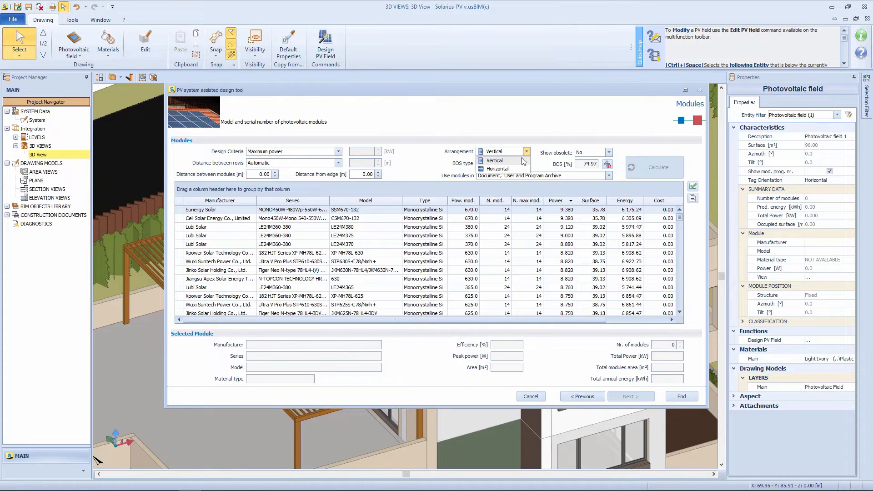
left_click(523, 160)
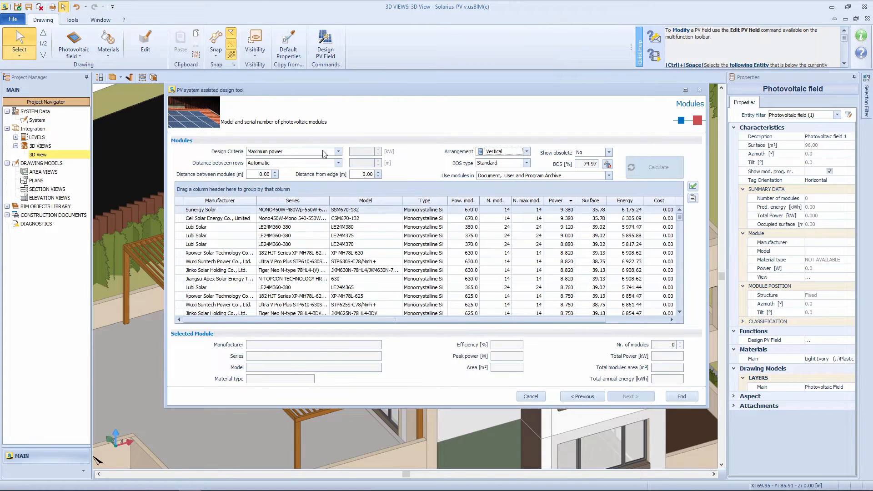
left_click(322, 164)
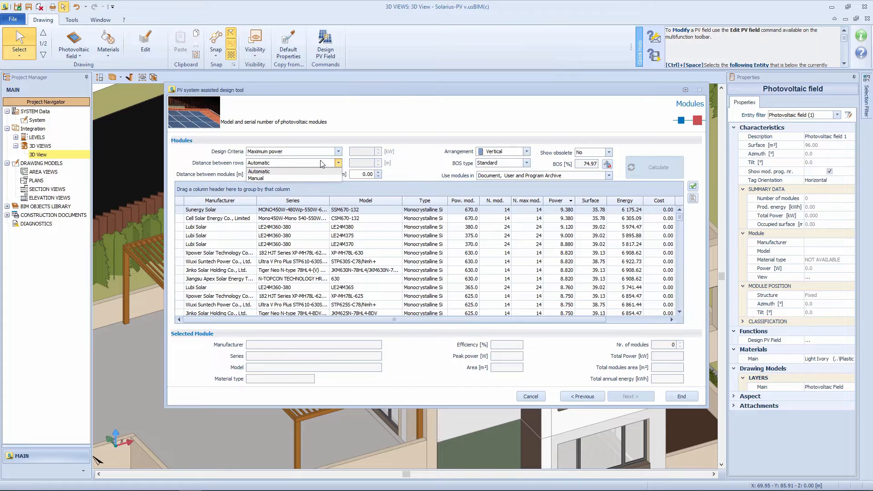
left_click(321, 163)
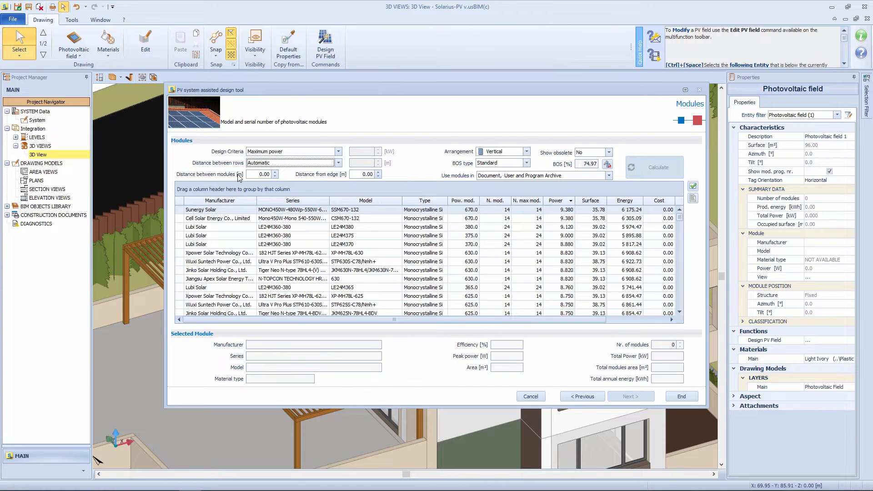
Step: Group the module list by manufacturer and fill the roof field with the Solar Gen 250 modules of Solar Gen Corp
mouse_move(219, 200)
left_mouse_down()
mouse_move(230, 216)
mouse_move(211, 189)
left_mouse_up()
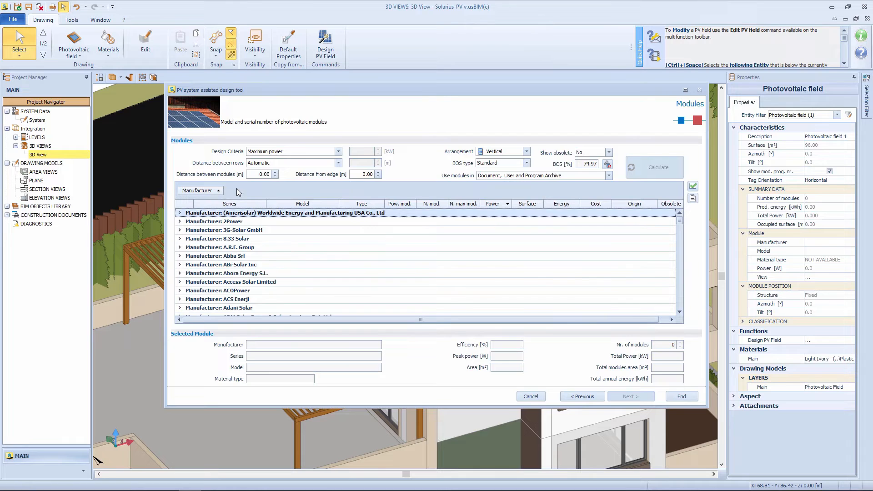
left_click_drag(679, 220, 679, 279)
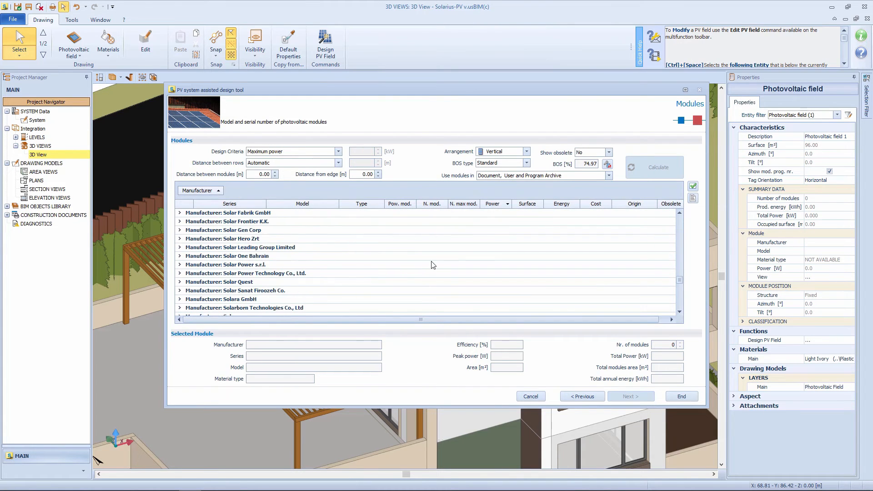
left_click(180, 231)
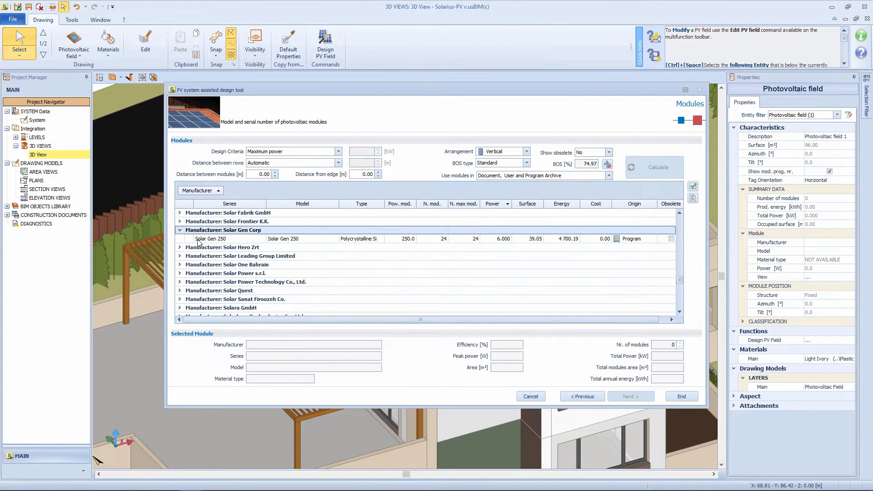
left_click(197, 240)
left_click(189, 239)
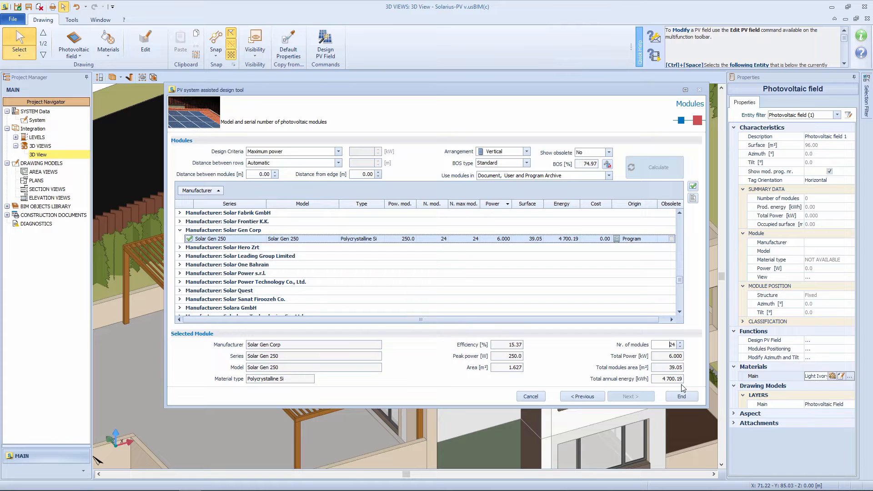
left_click(682, 396)
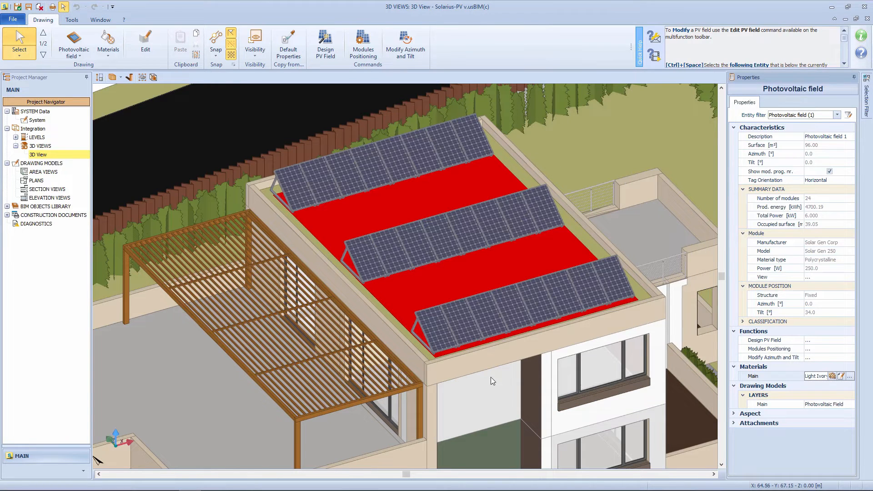
Step: Inspect the end module of the front row up close, and with the 3D view and the site plan tiled vertically
left_click(431, 313)
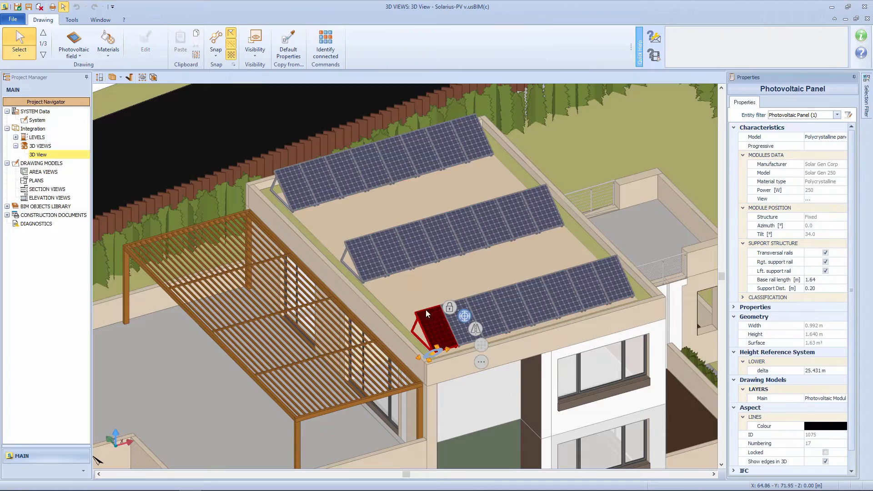
scroll(438, 344, "up", 3)
left_click_drag(438, 344, 422, 368)
left_click(419, 367)
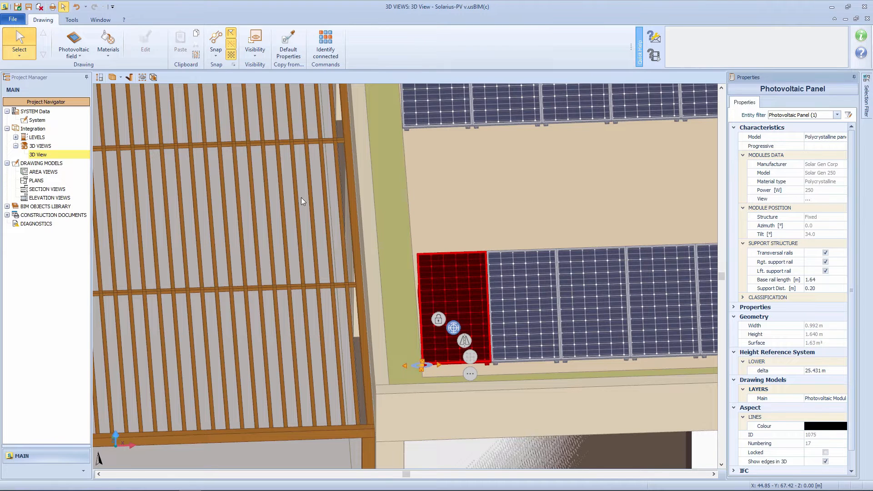
left_click(100, 20)
left_click(26, 51)
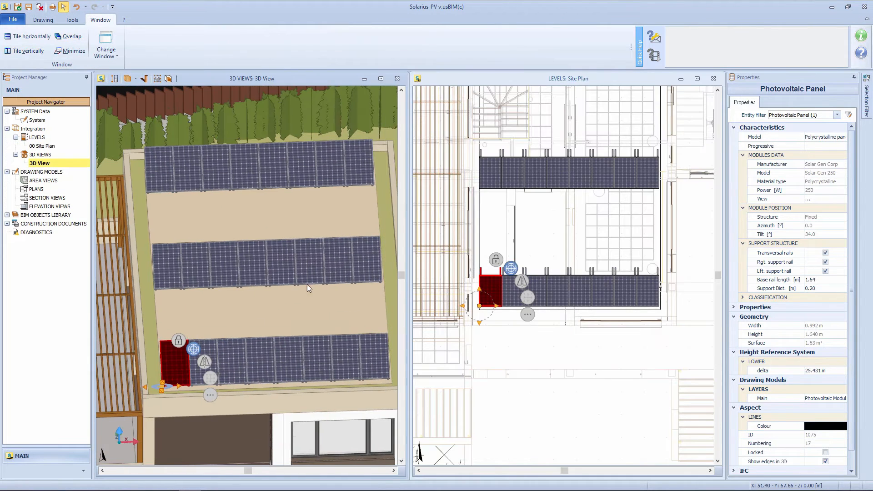
left_click_drag(479, 290, 511, 342)
scroll(491, 268, "up", 3)
left_click(534, 396)
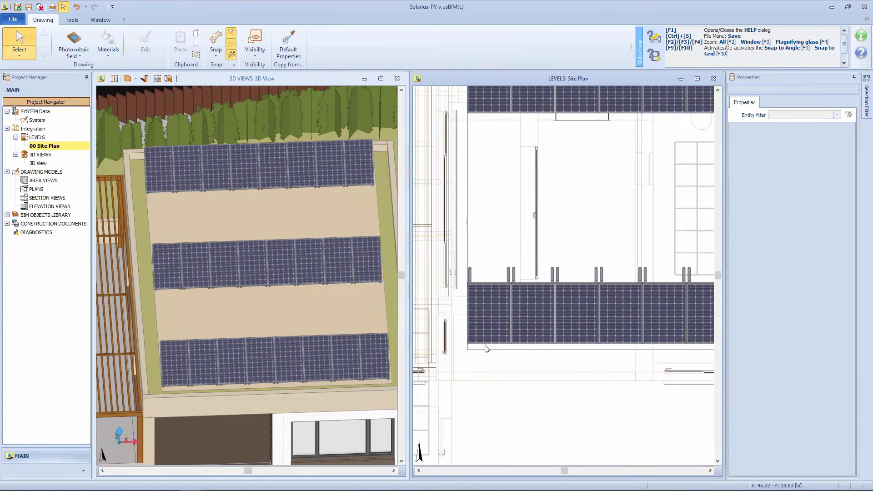
left_click(380, 79)
Step: Insert a photovoltaic field on the vertical face of the long balcony parapet on the building's facade
left_click_drag(331, 337, 501, 95)
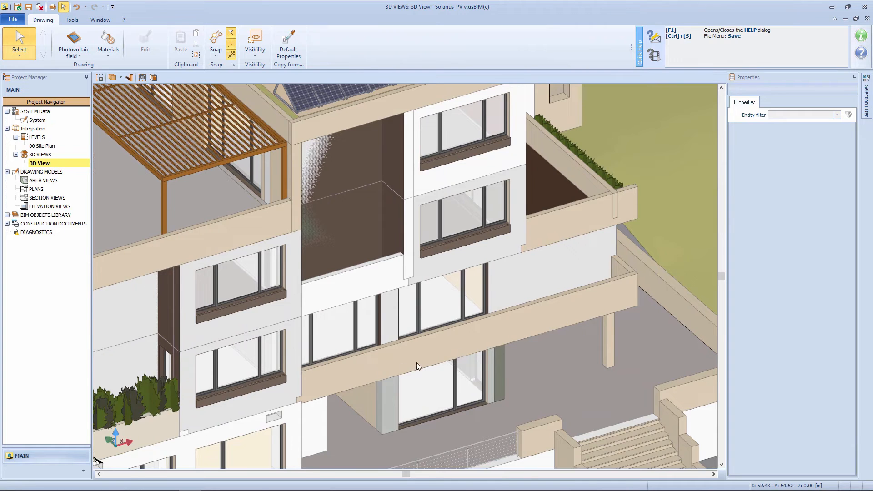
left_click(73, 42)
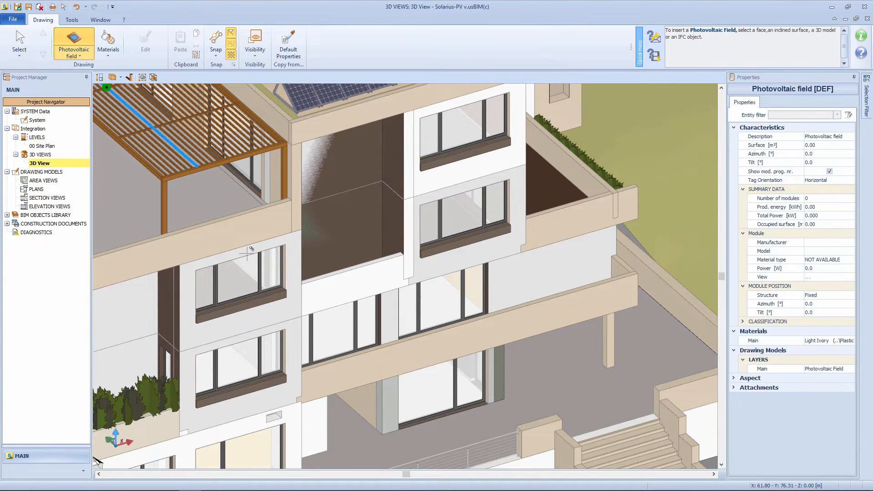
left_click(369, 371)
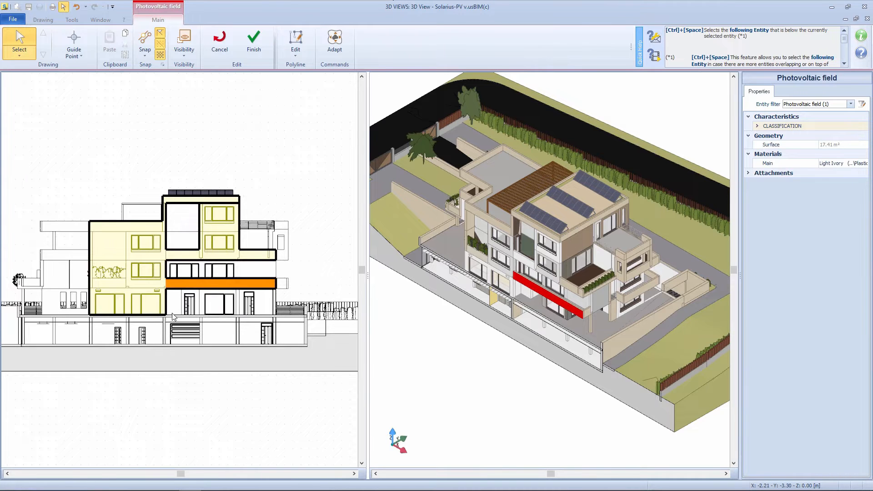
left_click(249, 55)
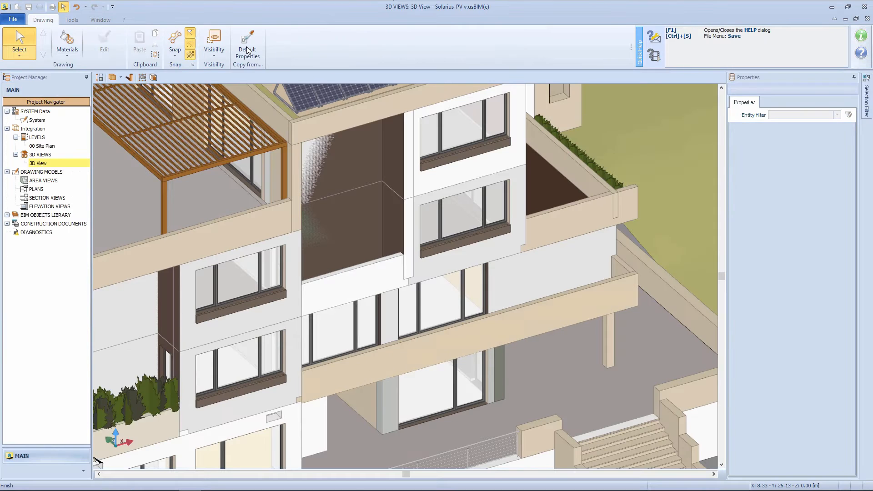
Step: Design the parapet's photovoltaic field parallel to its surface with horizontally arranged Solar Gen 250 modules from Solar Gen Corp
left_click(419, 352)
left_click(325, 45)
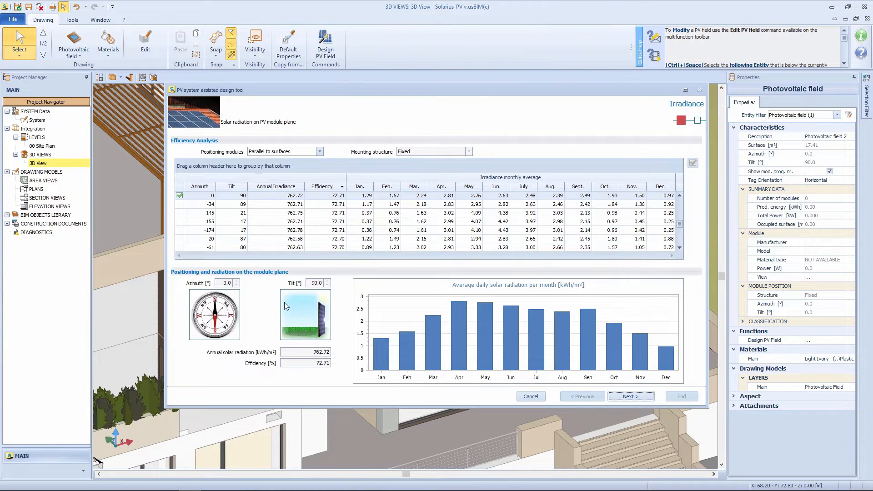
left_click(629, 395)
left_click(180, 210)
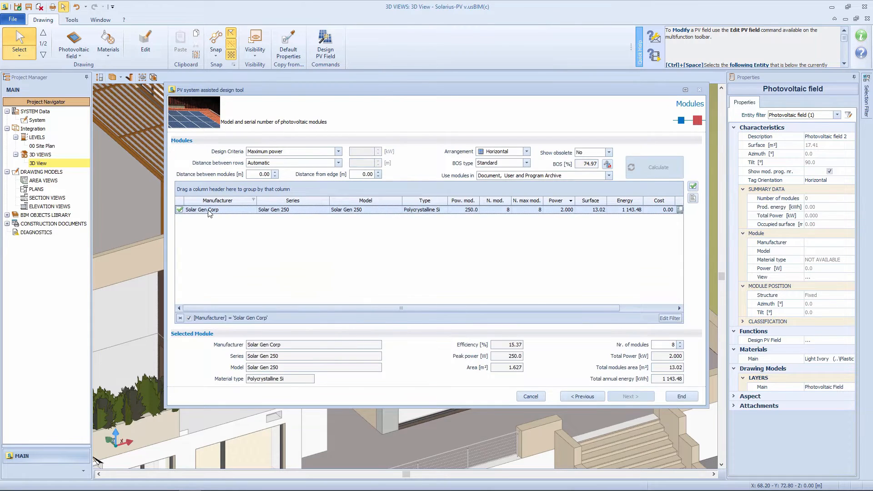
left_click(681, 397)
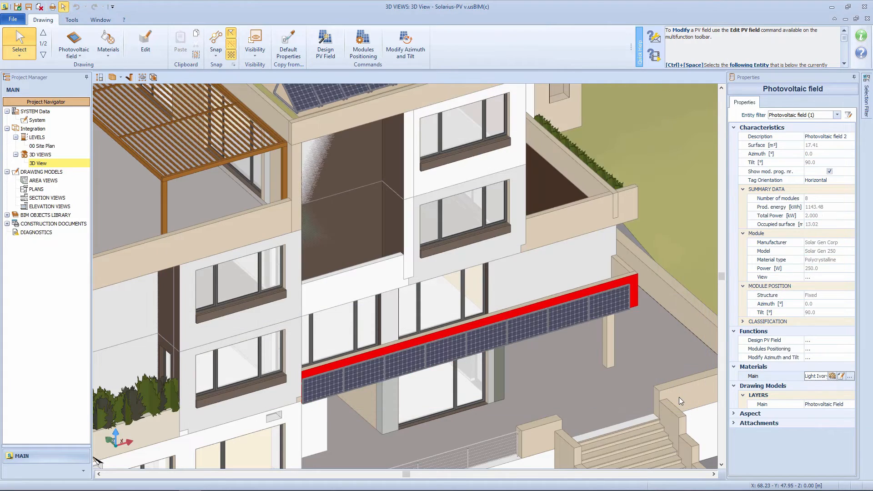
left_click_drag(351, 407, 401, 402)
key("Escape")
Step: Insert the Shed 3D model from the BIM objects library on the lawn beside the building's paved path
scroll(400, 403, "down", 4)
left_click_drag(305, 390, 417, 274)
left_click(78, 56)
left_click(72, 120)
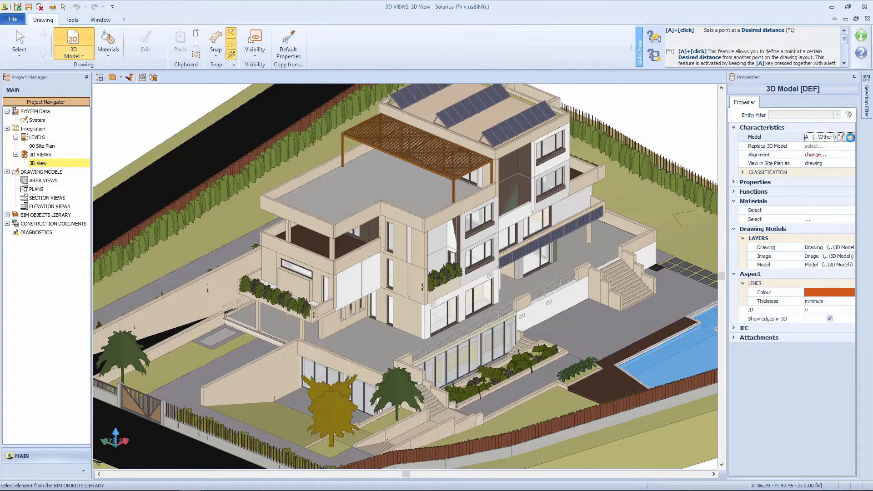
double_click(729, 180)
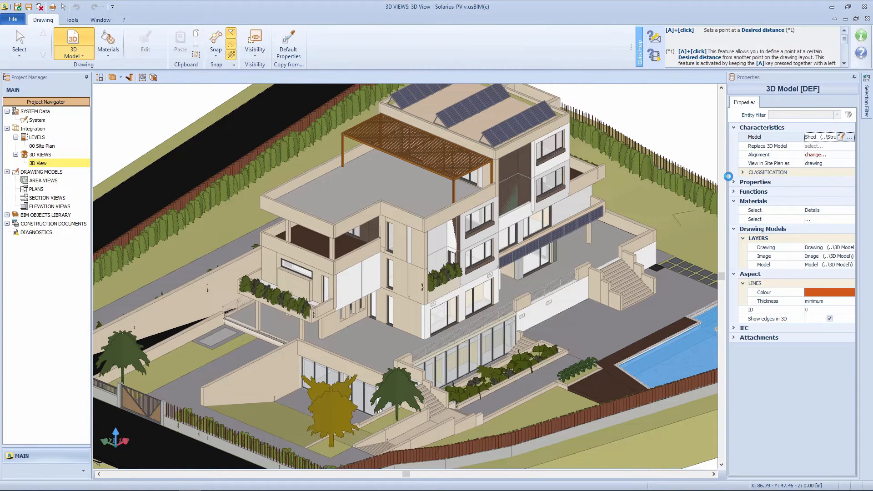
scroll(329, 246, "up", 2)
left_click_drag(328, 246, 348, 302)
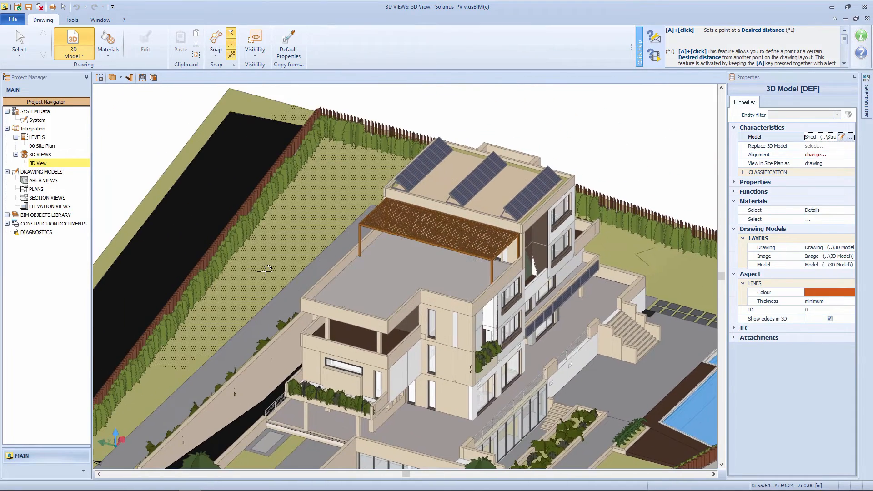
left_click(264, 271)
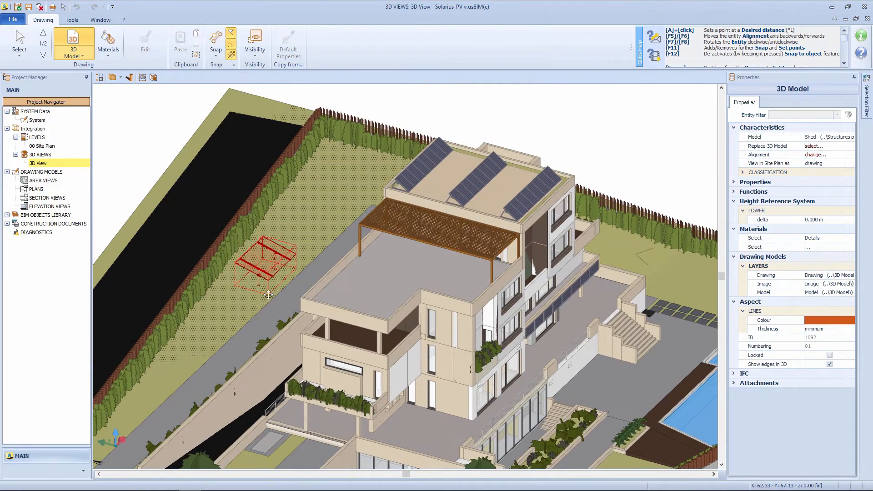
left_click(261, 292)
Step: Cut the 3D view with a section box to expose the building's lower-floor interior and hide the box
scroll(307, 206, "up", 3)
left_click_drag(257, 212, 255, 242)
scroll(255, 241, "down", 3)
left_click_drag(389, 252, 345, 218)
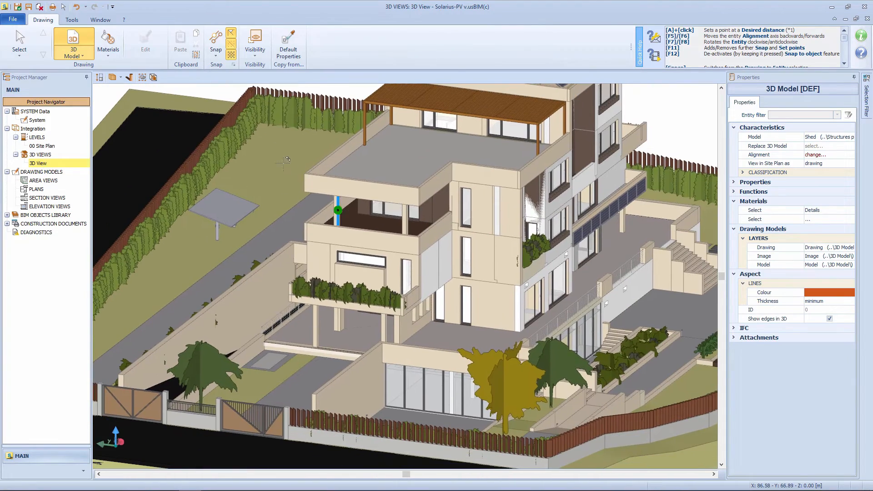
left_click(153, 77)
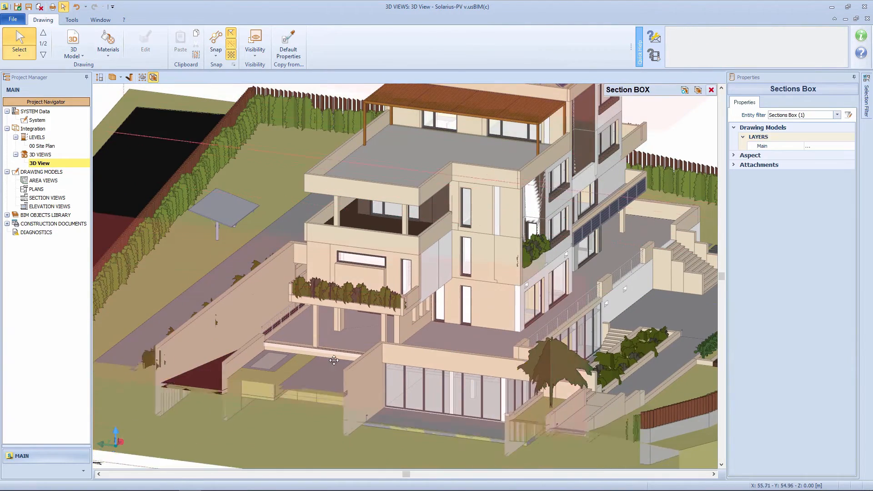
left_click_drag(403, 356, 433, 358)
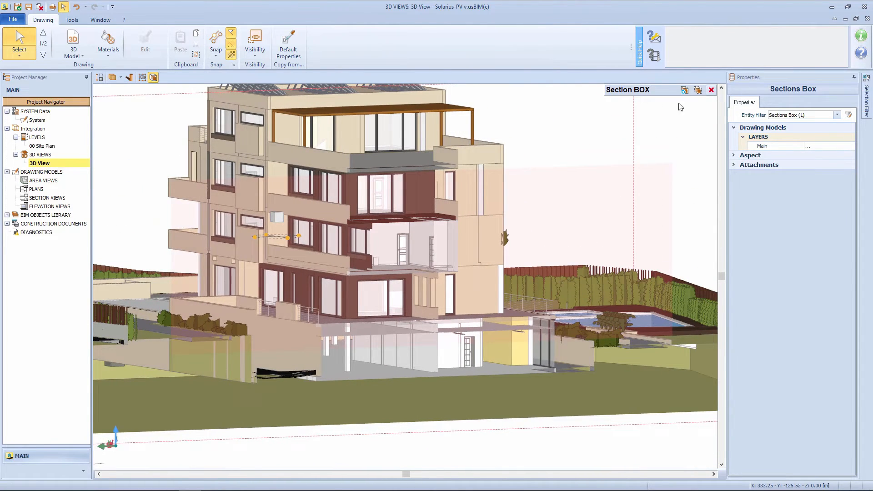
left_click(698, 90)
scroll(393, 340, "up", 10)
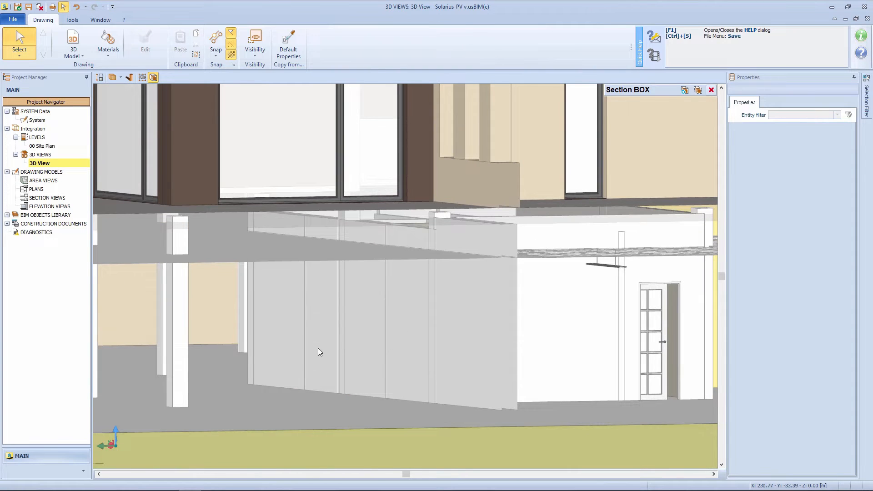
Step: Insert a photovoltaic generator on the wall inside the building's lower floor
left_click(72, 46)
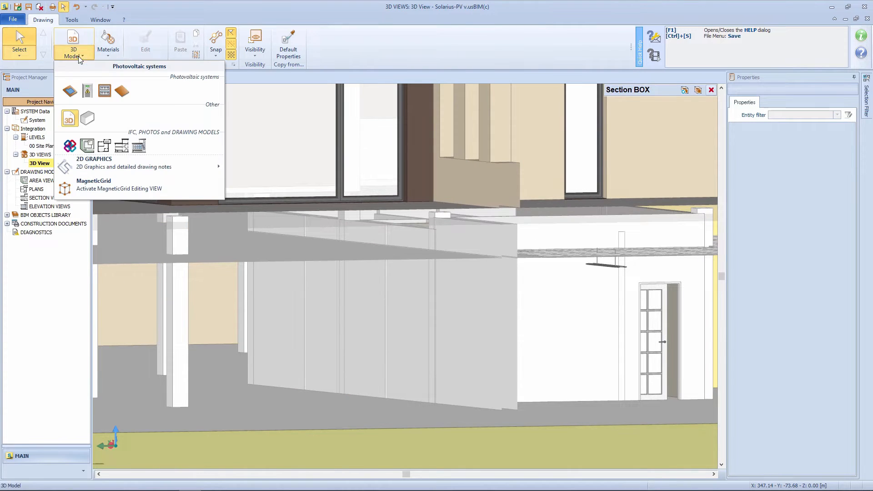
left_click(88, 91)
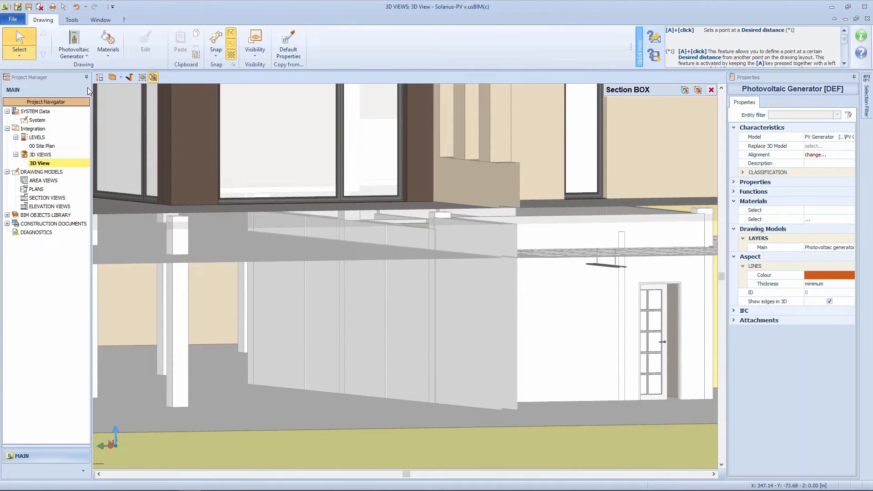
left_click(280, 333)
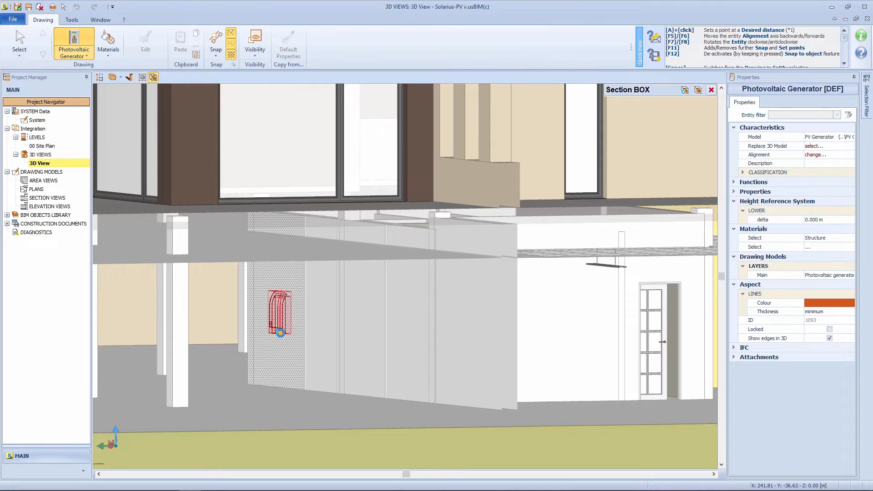
left_click(280, 333)
key("Escape")
Step: Open the new generator's assisted design and associate Photovoltaic field 1, Photovoltaic field 2 and Photovoltaic field 3 with it
left_click(280, 333)
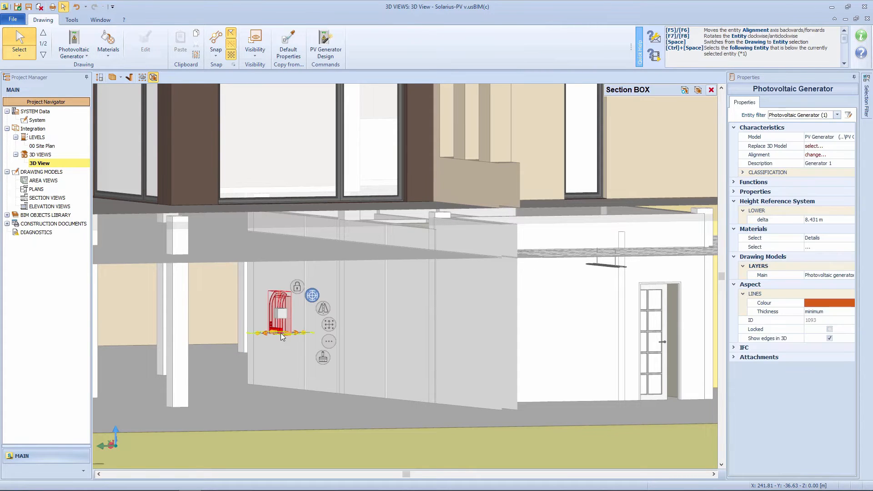
left_click(324, 50)
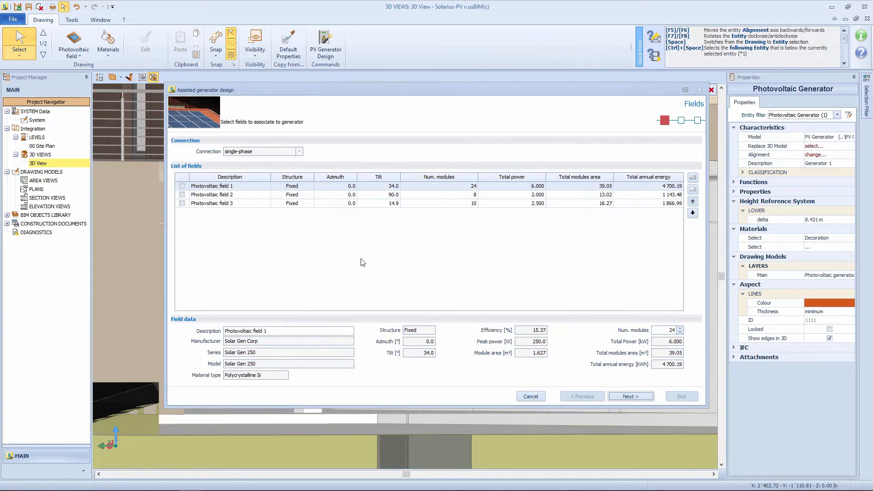
left_click(181, 186)
left_click(182, 195)
left_click(181, 203)
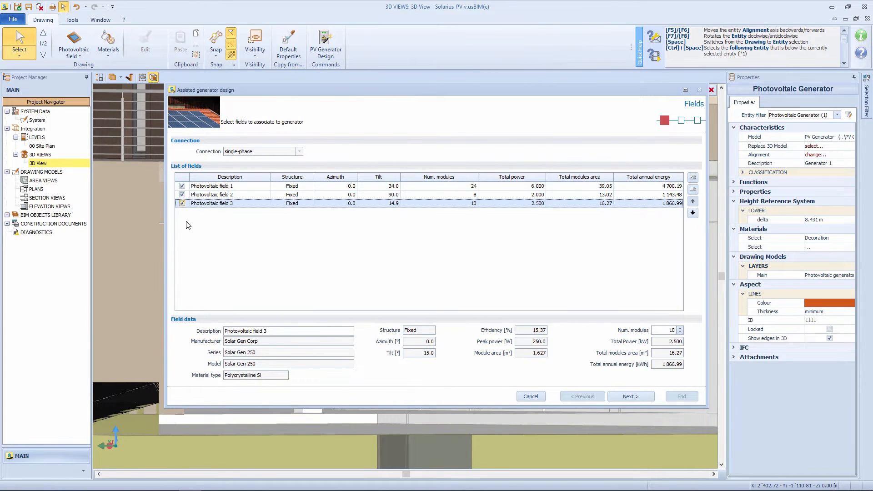
left_click(630, 396)
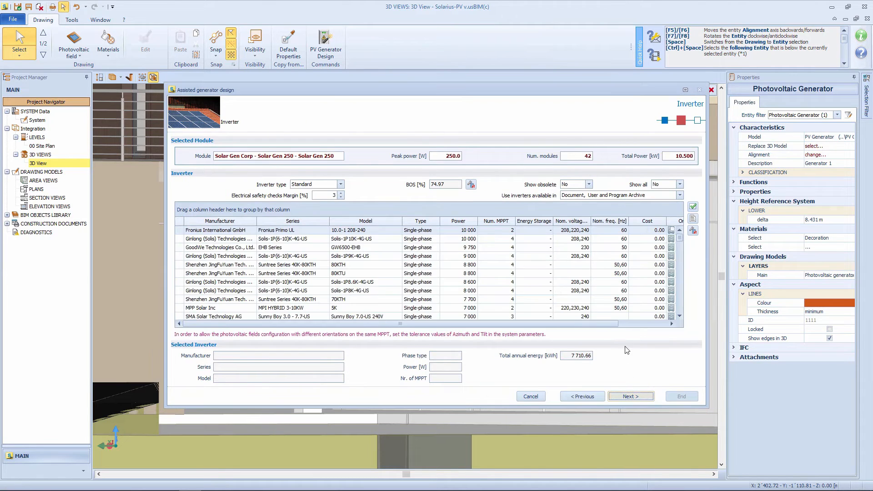
Step: Sort the inverters by power and try the Ginlong Solis-1P10K-4G-US and the Fronius Primo UL 10.0-1 208-240
left_click(468, 222)
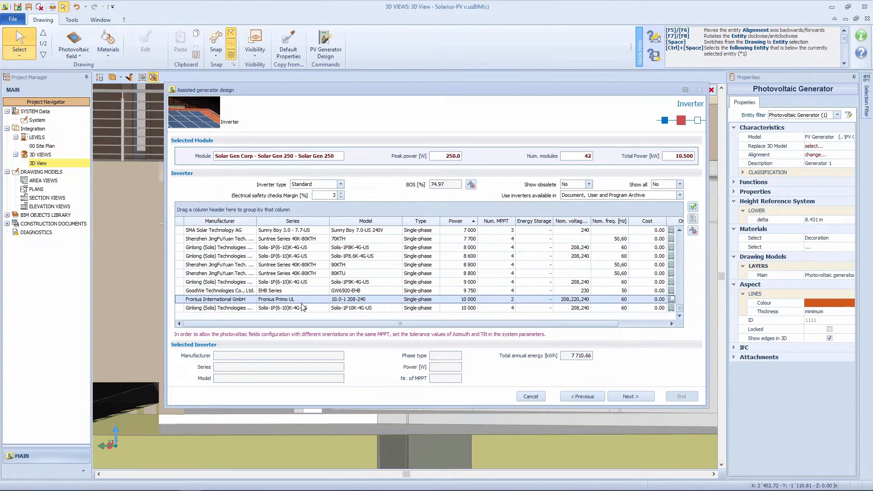
left_click(180, 308)
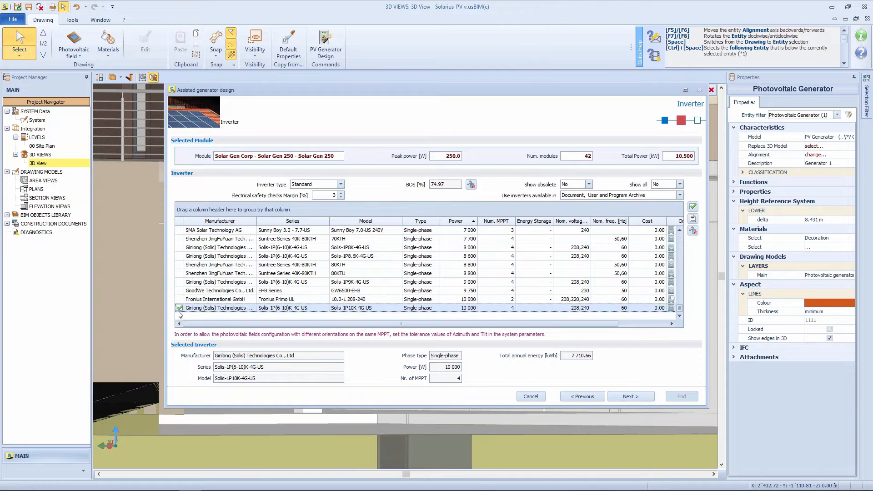
left_click(615, 394)
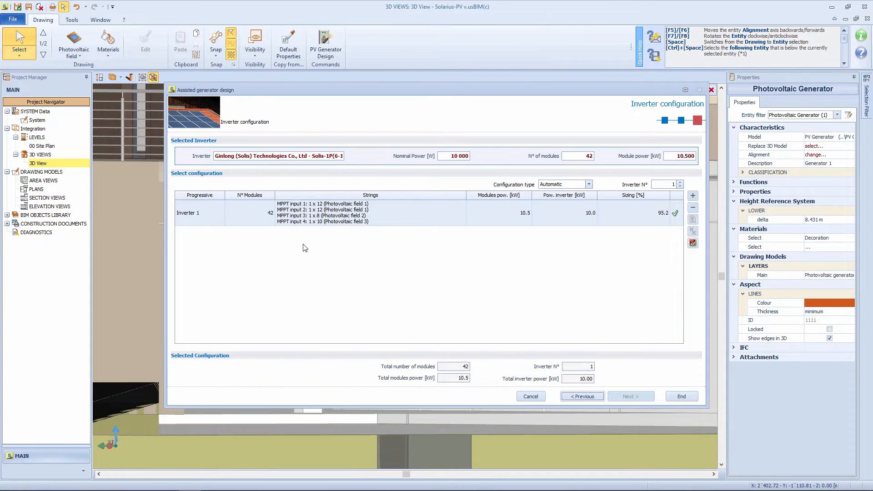
left_click(581, 396)
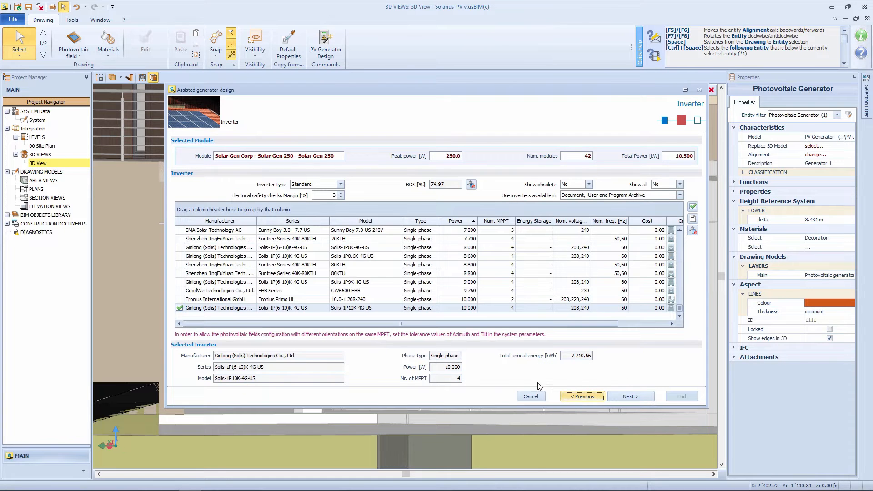
left_click(180, 299)
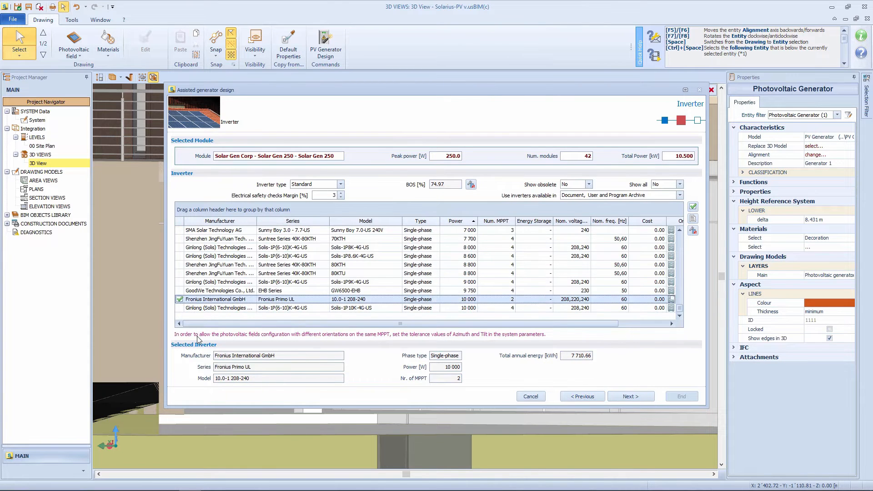
Step: Adjust the tilt and azimuth tolerances in the system parameters and complete the generator design with the Shenzhen GSL 12Kwh Hybrid inverter
left_click(692, 231)
left_click(404, 245)
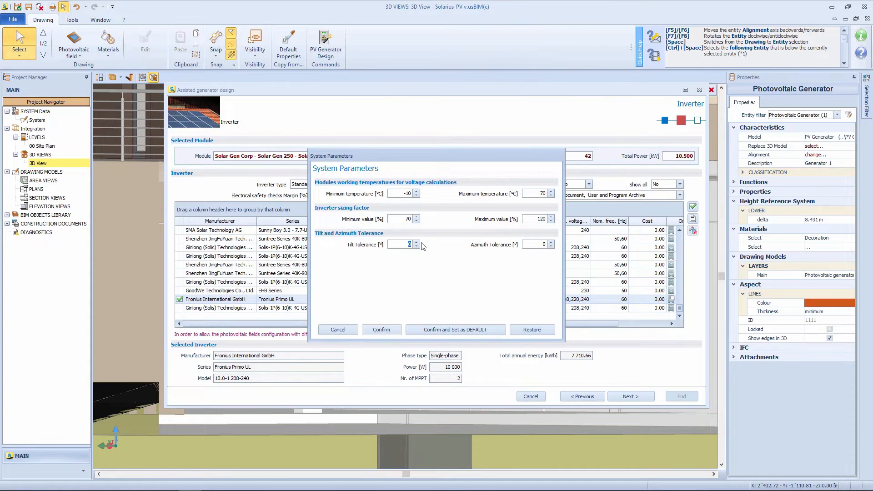
left_click(550, 243)
left_click(551, 242)
left_click(394, 327)
left_click(638, 399)
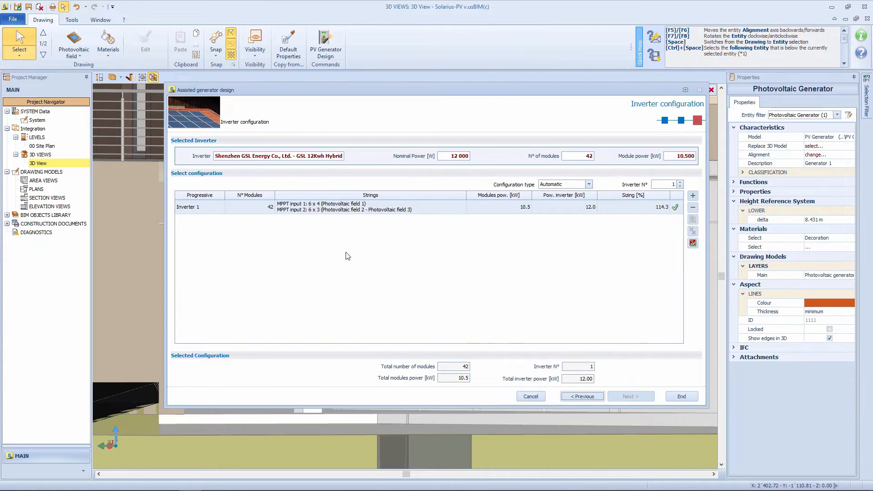
left_click(680, 396)
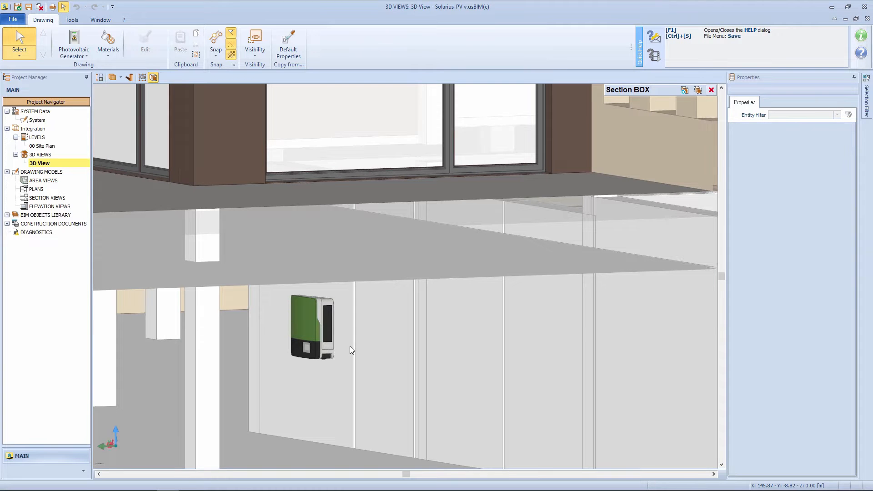
Step: Insert a general switchboard on the wall beside the photovoltaic generator
left_click(76, 52)
left_click(98, 90)
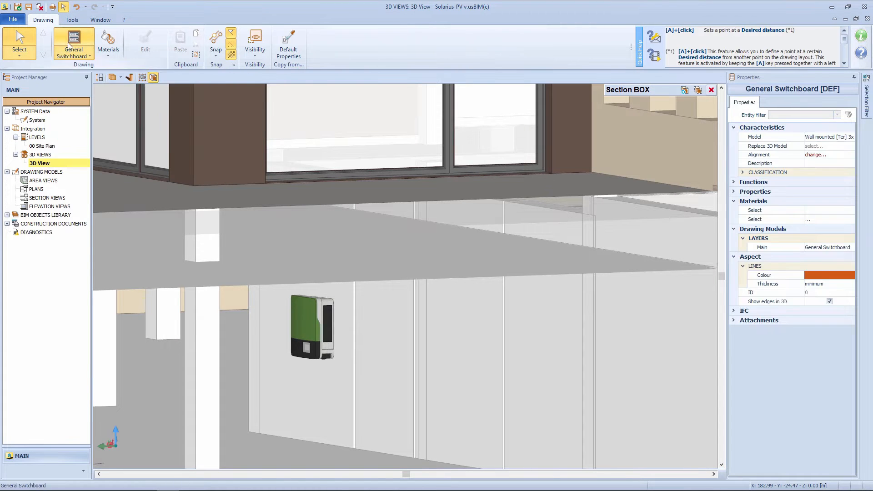
left_click(367, 361)
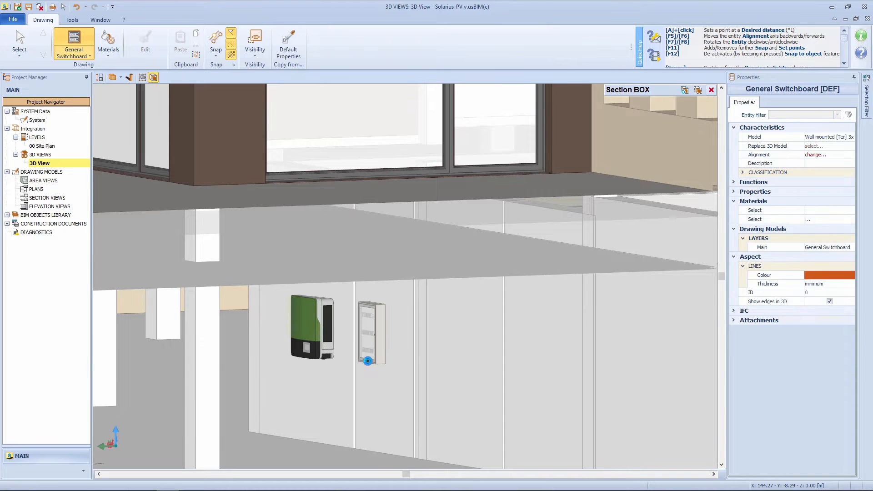
key("Escape")
Step: Start the general switchboard's assisted design with English as the language, and accept the photovoltaic panel and user loads as present
left_click(371, 355)
left_click(334, 60)
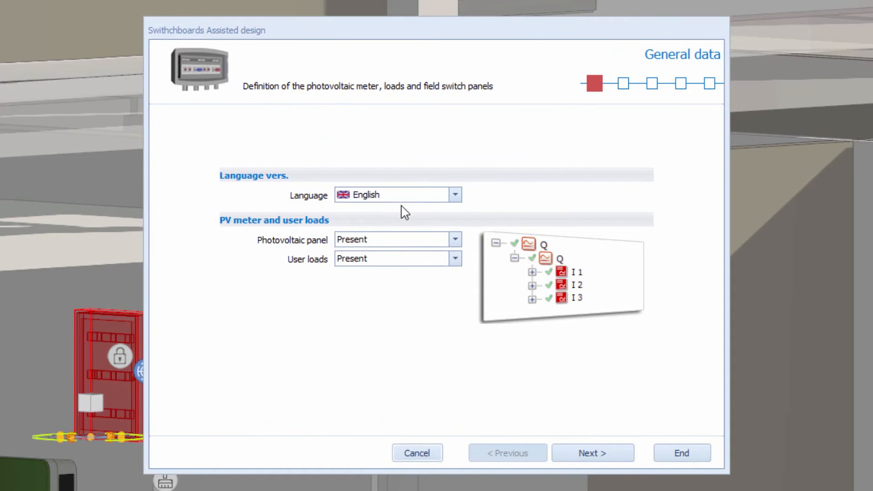
left_click(447, 216)
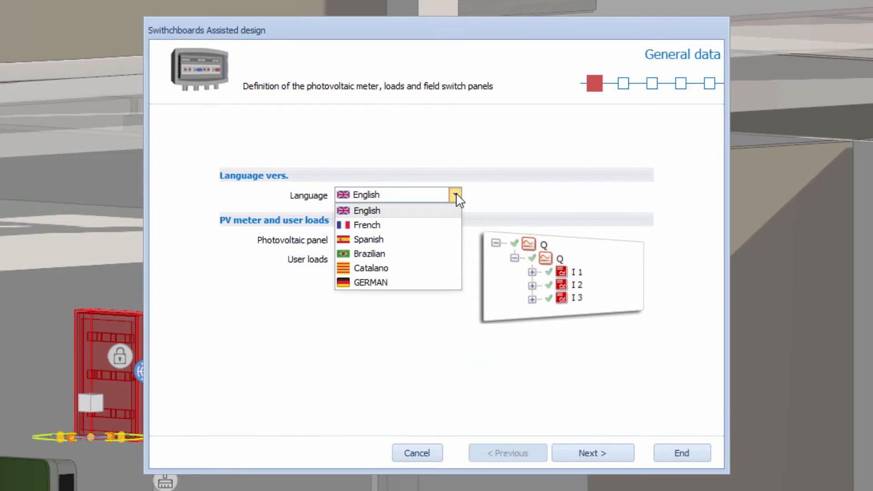
left_click(412, 212)
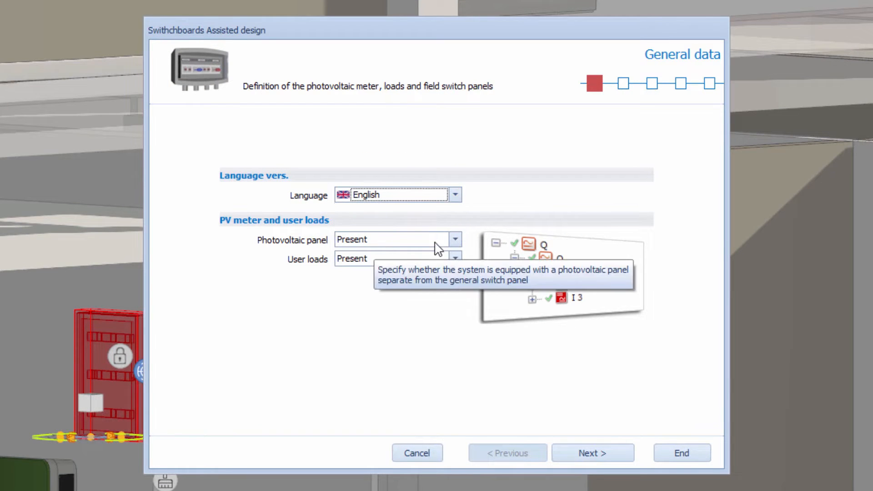
left_click(602, 457)
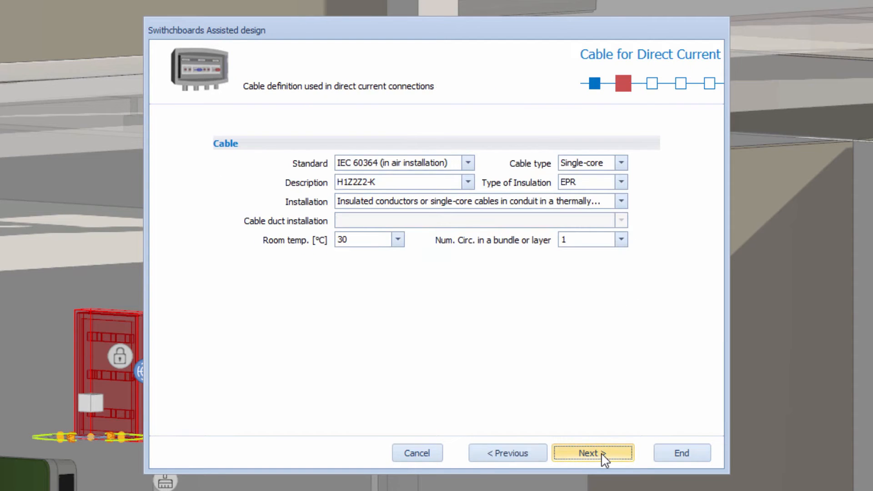
Step: Choose insulated conductors or single-core cables in conduit as the DC cable installation, set the room temperature to 15 °C and accept the cable definitions
left_click(620, 202)
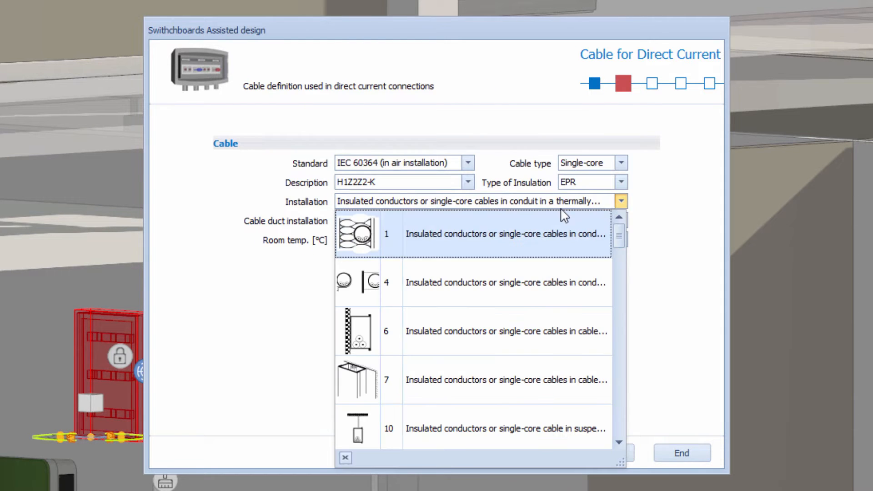
left_click_drag(619, 233, 577, 227)
left_click(506, 240)
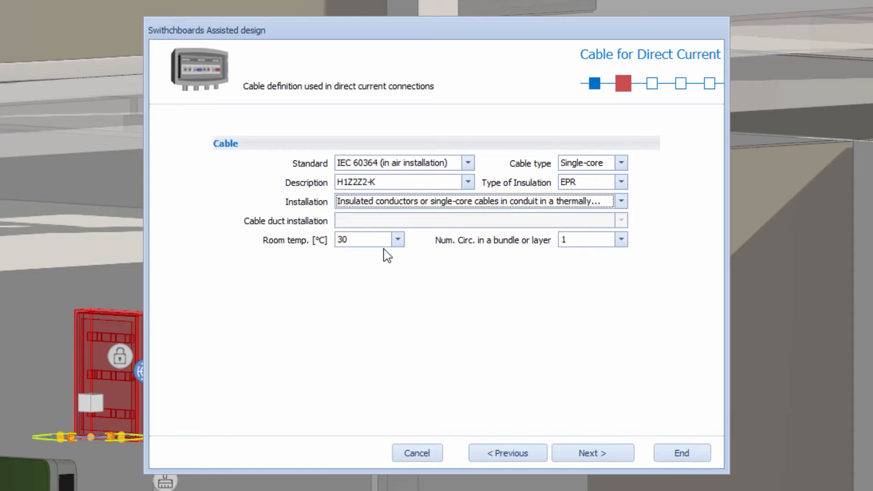
left_click(397, 240)
left_click(363, 267)
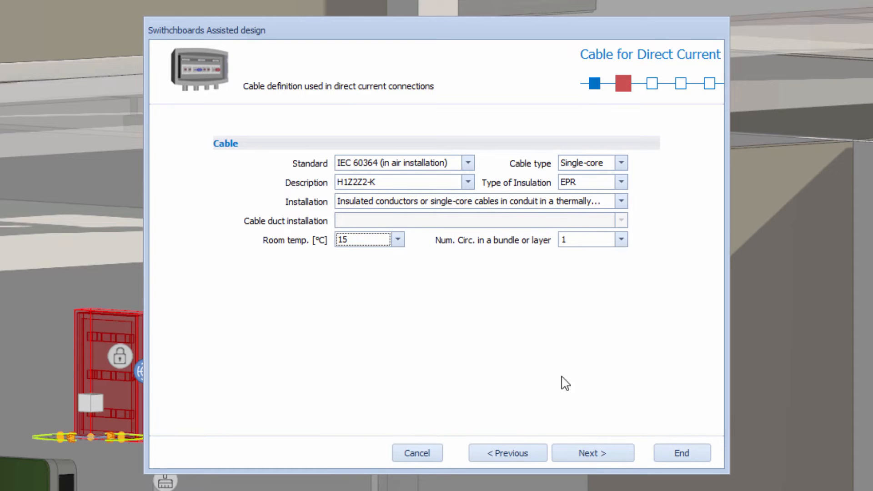
left_click(607, 455)
left_click(607, 456)
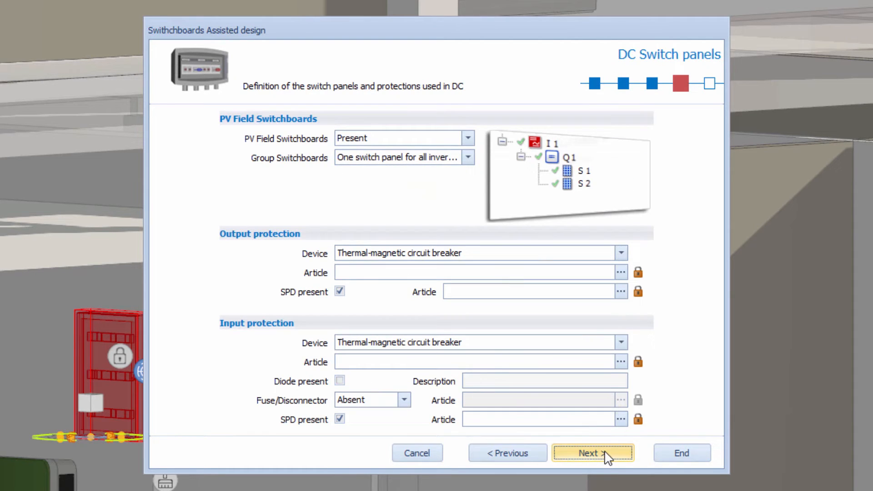
Step: Assign the Siemens 5SJ4 101-7HG40 thermal-magnetic circuit breaker as the output protection of the DC switch panels
left_click(617, 274)
mouse_move(159, 121)
left_click_drag(220, 127, 173, 110)
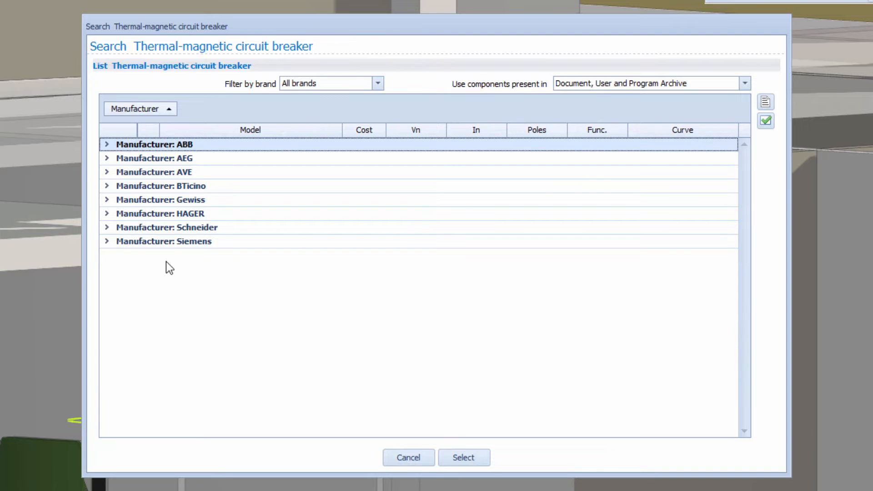
left_click(108, 241)
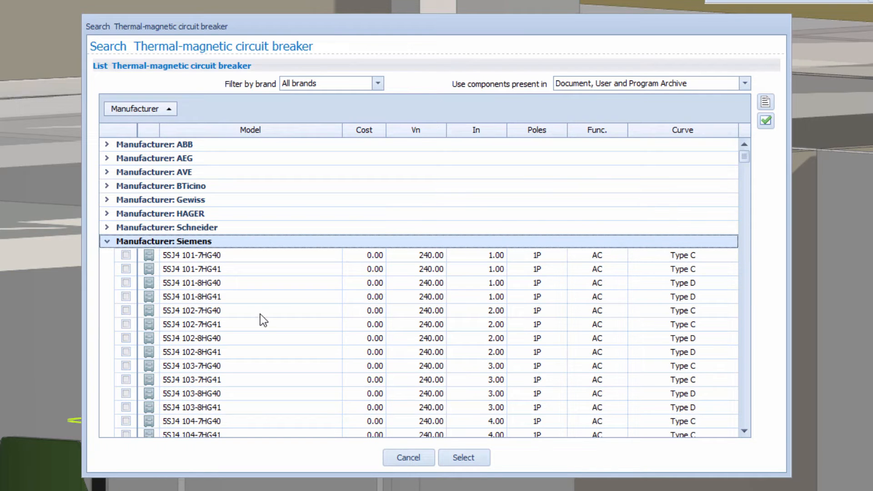
scroll(260, 314, "down", 3)
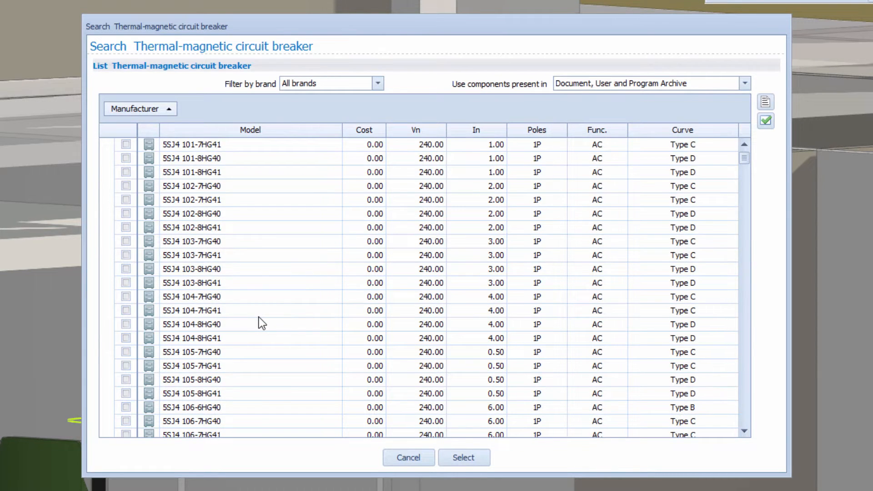
scroll(258, 317, "up", 3)
left_click(256, 258)
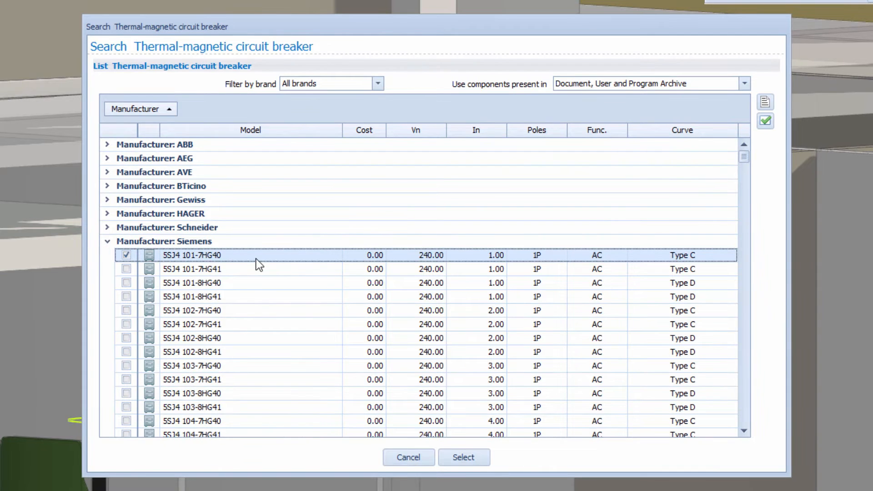
left_click(461, 457)
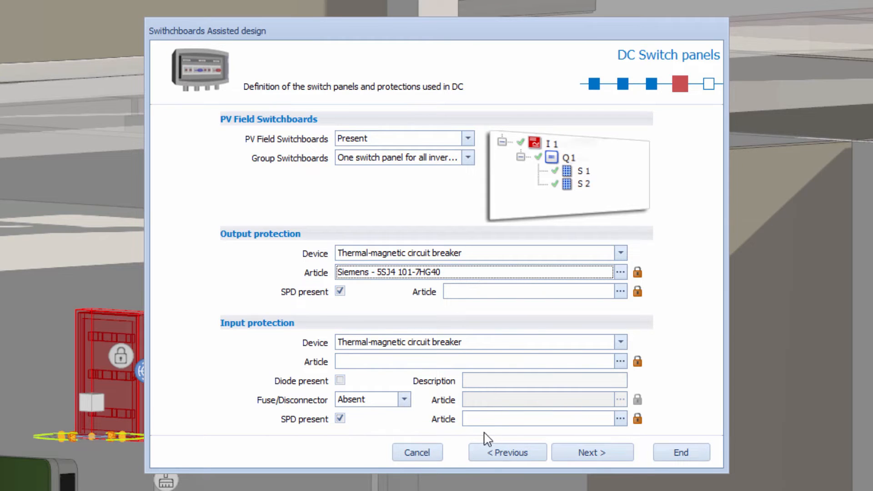
left_click(597, 453)
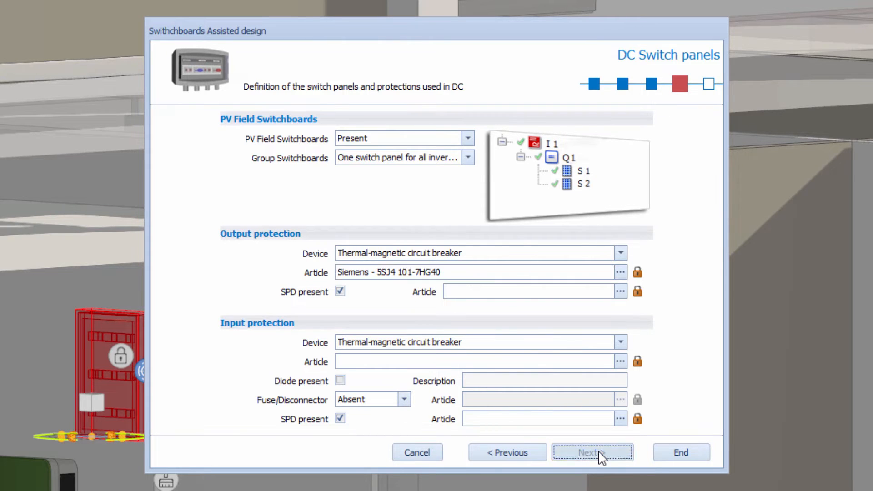
Step: Keep the intermediate AC switchboards set to Absent and finish the switchboards assisted design
left_click(372, 140)
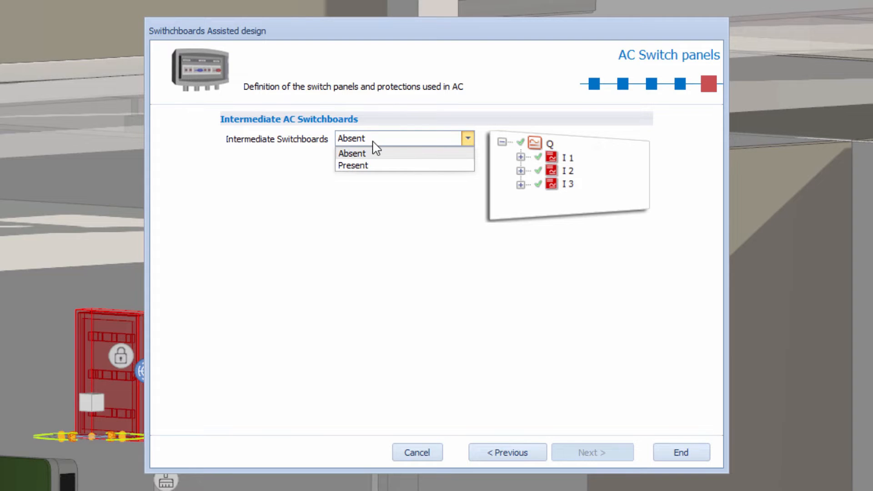
left_click(373, 142)
left_click(680, 452)
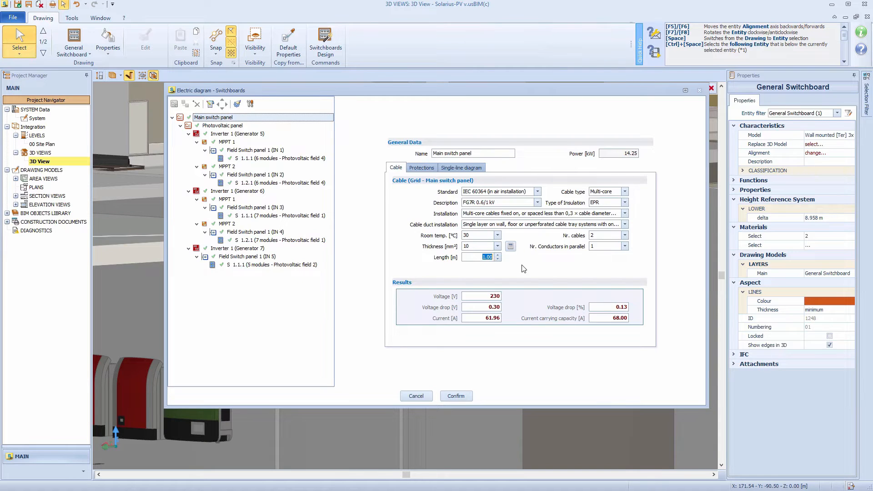
Step: Set the main switch panel's grid cable length to 15 m and its thickness to 4 mm²
type("5")
left_click(497, 247)
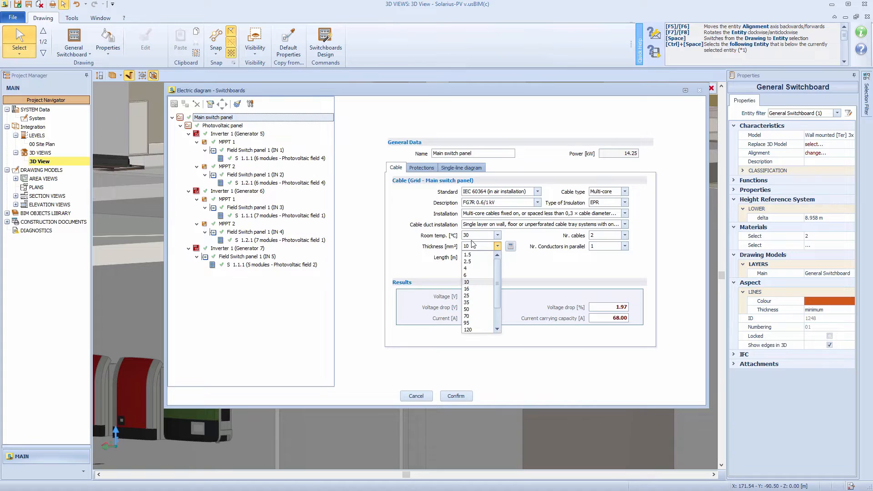
left_click(468, 268)
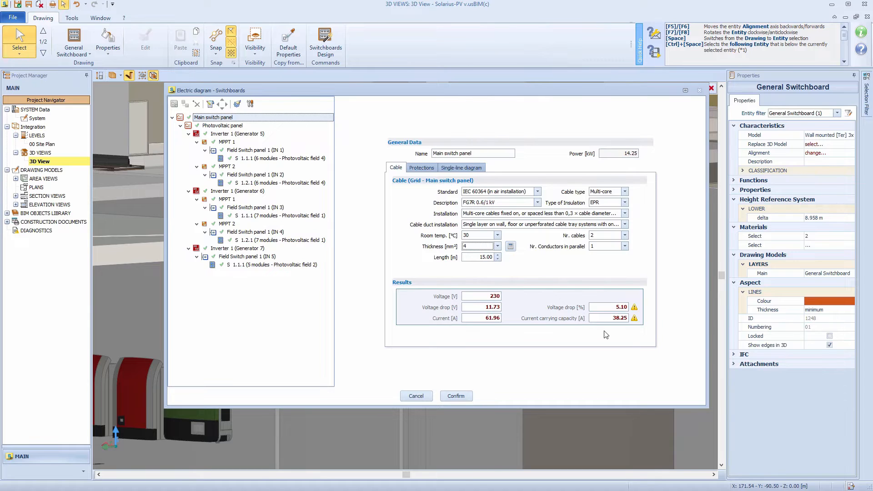
Step: Apply the calculated minimum cable section of 10 mm² to the main switch panel cable and confirm the electric diagram
left_click(510, 246)
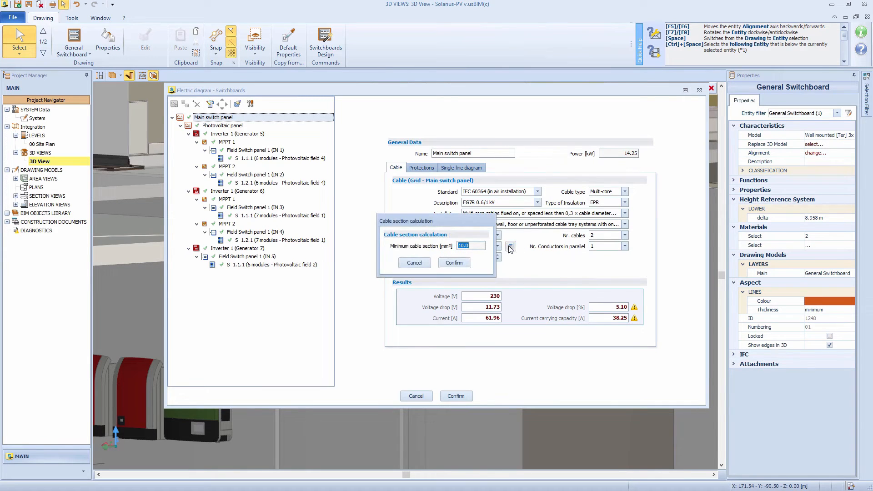
left_click(454, 263)
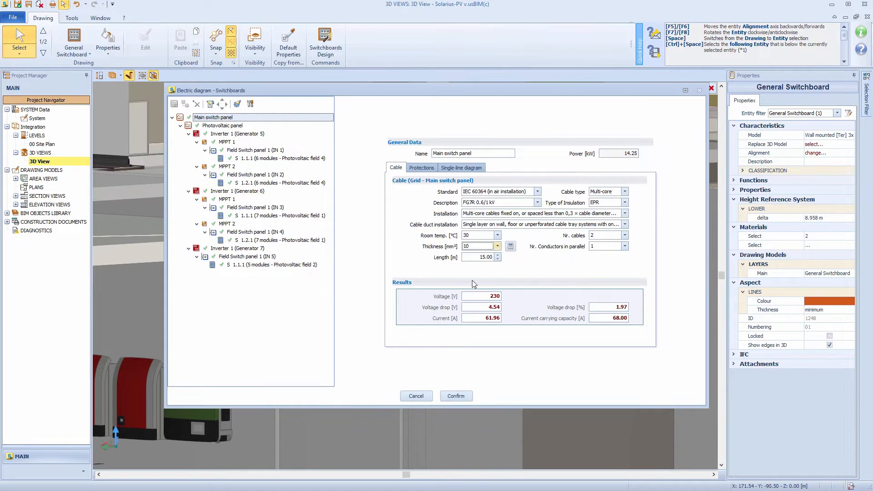
left_click(456, 396)
Step: Select the red inverter of Generator 5 and highlight its connected components in the 3D model
left_click(152, 388)
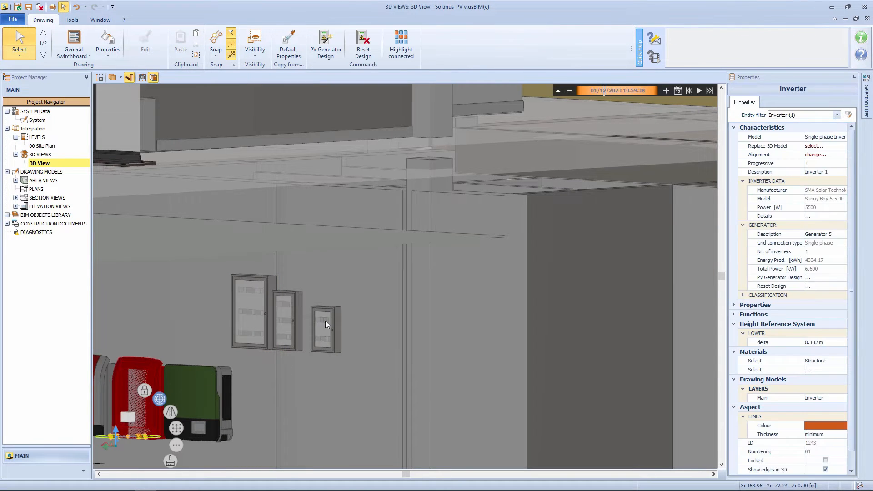
left_click(402, 49)
scroll(341, 353, "down", 10)
left_click_drag(370, 295, 313, 307)
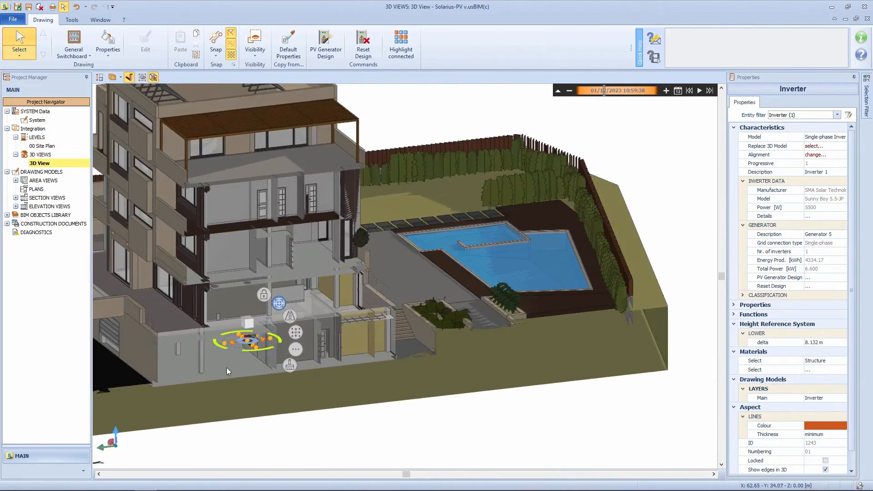
Step: Select the Generator 6 inverter and examine the highlighted switchboards and roof photovoltaic fields connected to it
scroll(246, 336, "up", 12)
left_click(255, 328)
left_click_drag(256, 328, 290, 307)
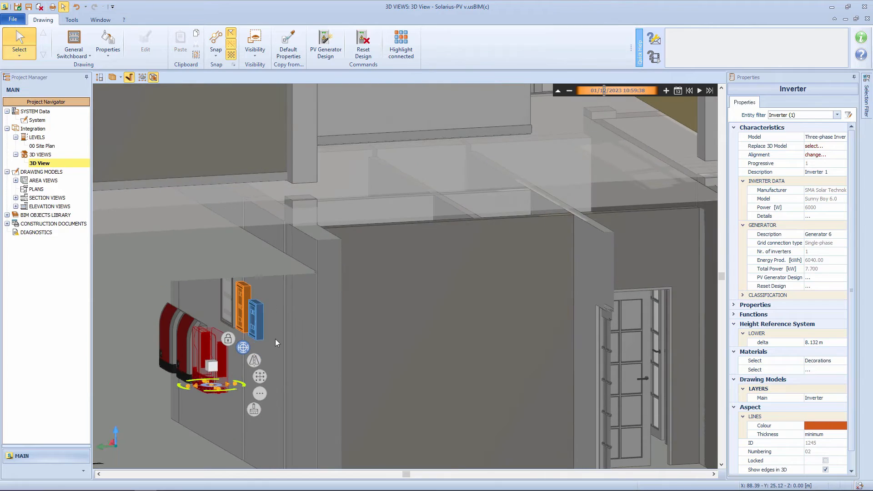
scroll(273, 340, "down", 4)
left_click_drag(389, 299, 323, 311)
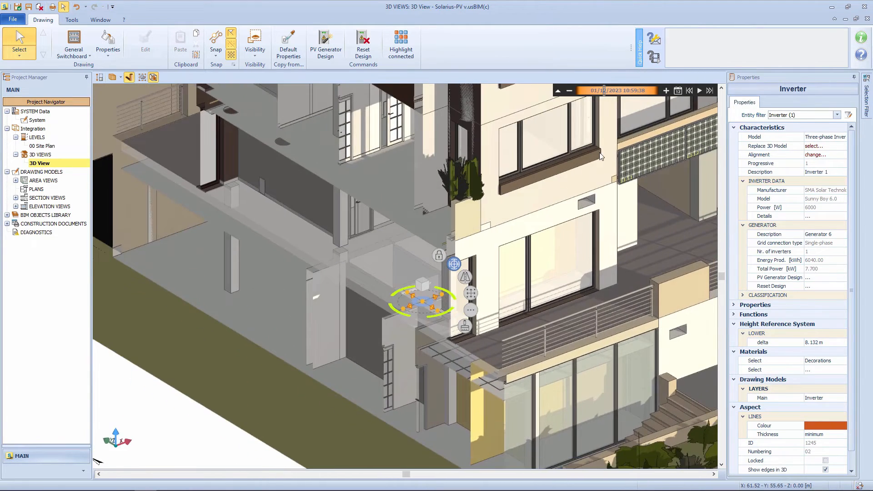
left_click_drag(527, 109, 519, 197)
left_click_drag(525, 141, 510, 325)
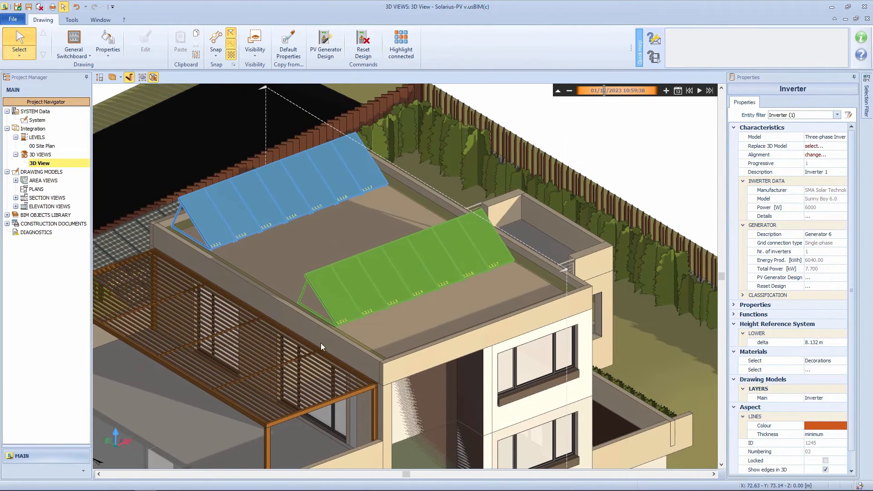
Step: Open the IFC export settings and try the IFC 4 Reference View preset followed by the one optimized for ACCA
left_click(14, 20)
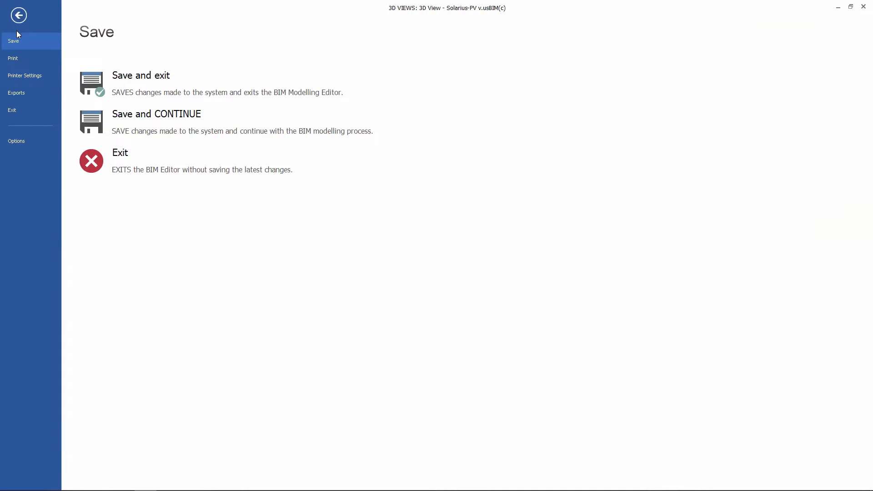
left_click(20, 94)
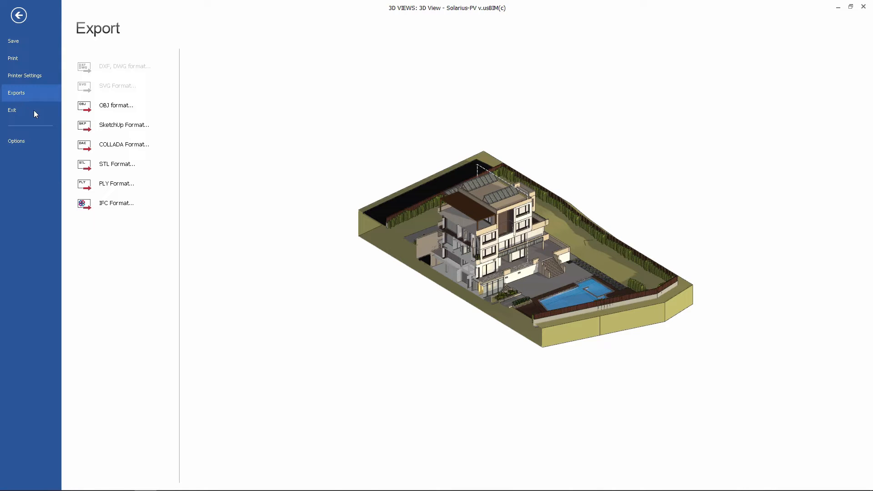
left_click(103, 206)
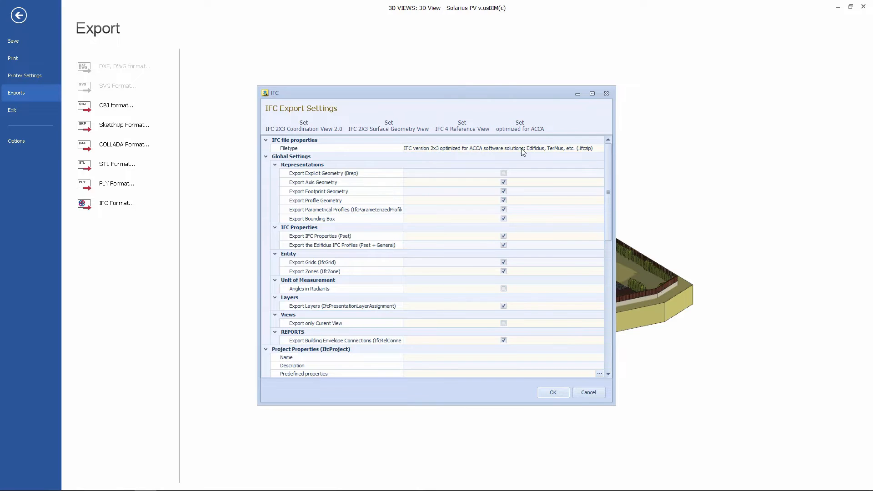
left_click(462, 127)
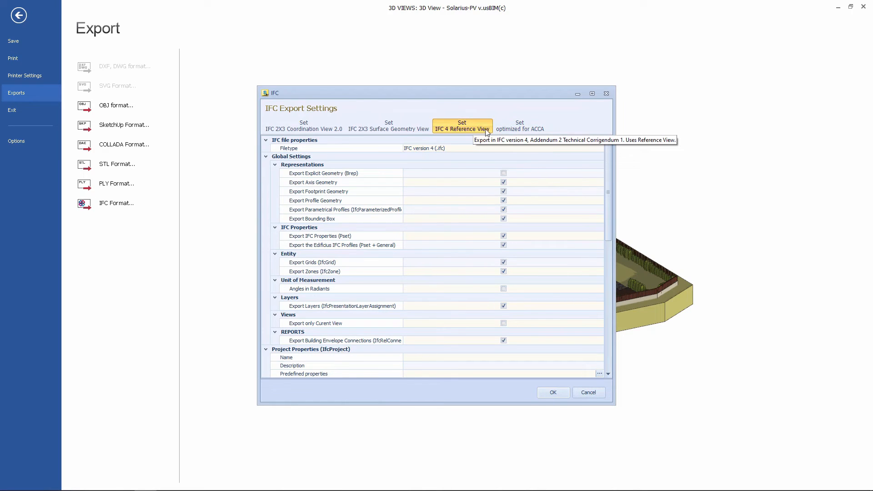
left_click(511, 130)
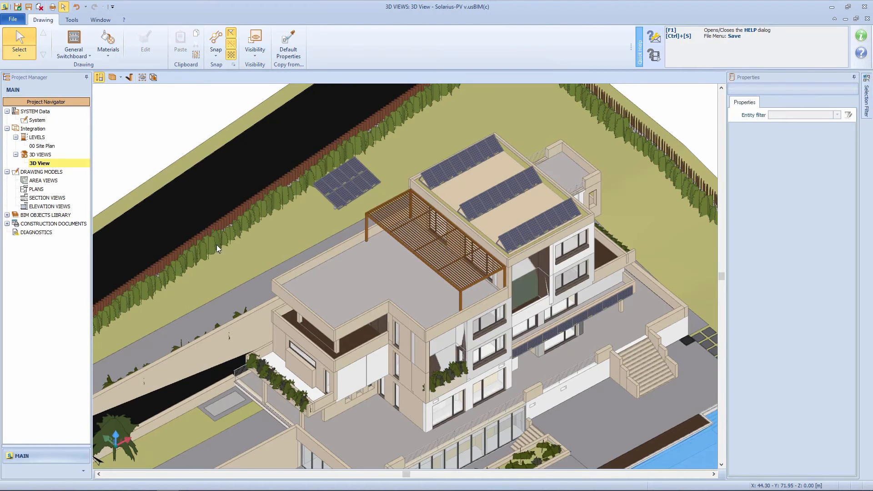
Step: Open the 00 Site Plan level and insert an area view to the east of the building
double_click(46, 146)
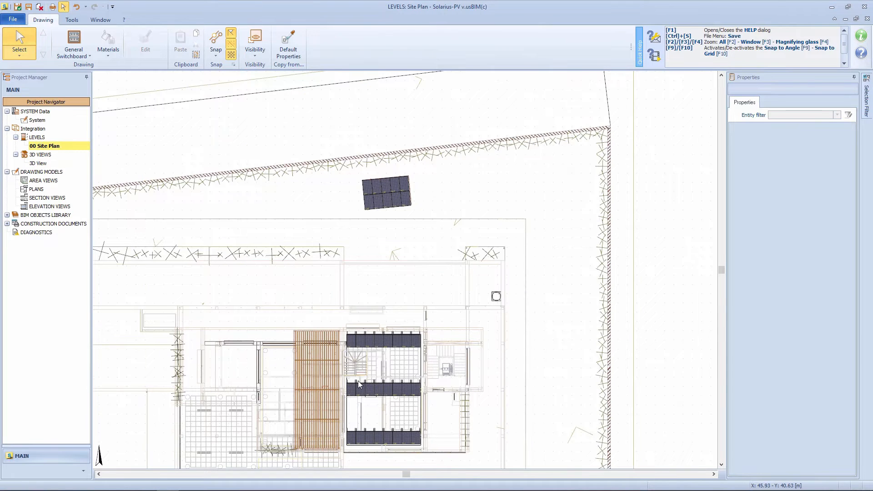
left_click_drag(358, 381, 347, 337)
scroll(411, 131, "up", 5)
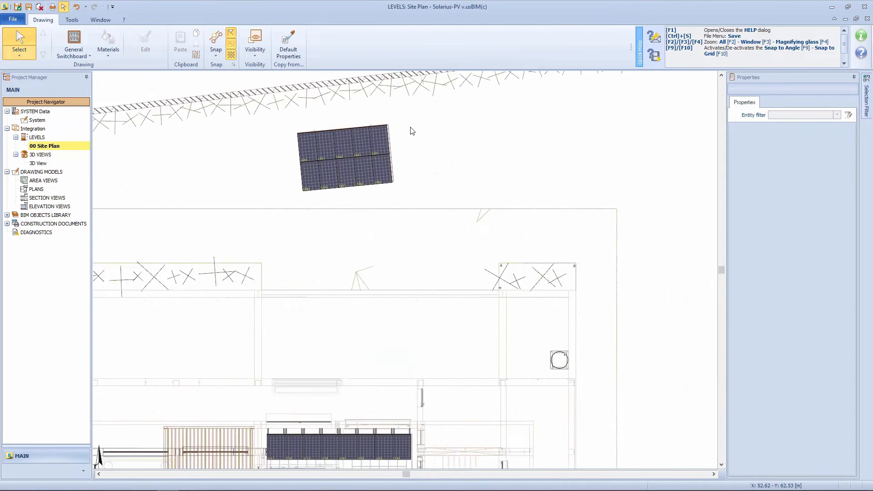
left_click_drag(481, 209, 486, 157)
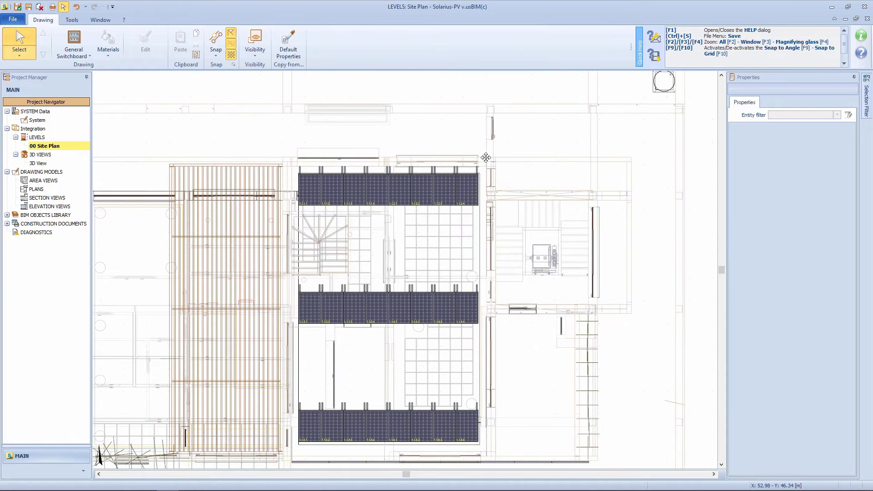
key("F2")
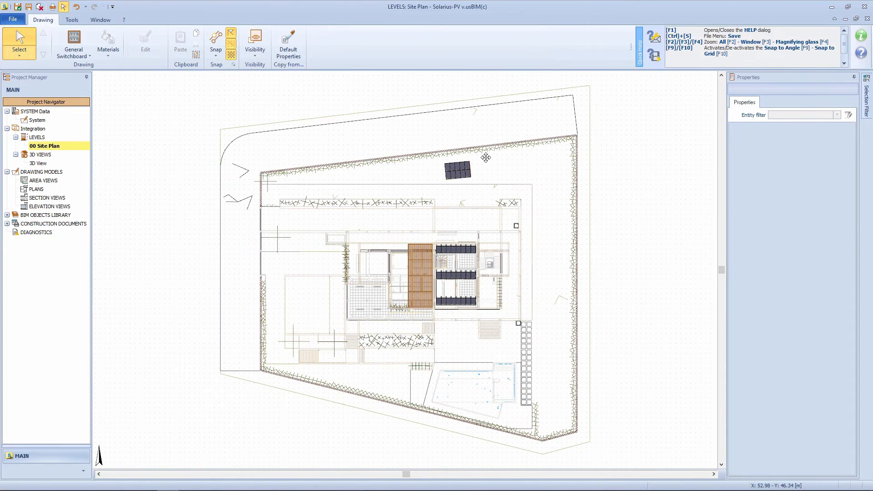
left_click(73, 46)
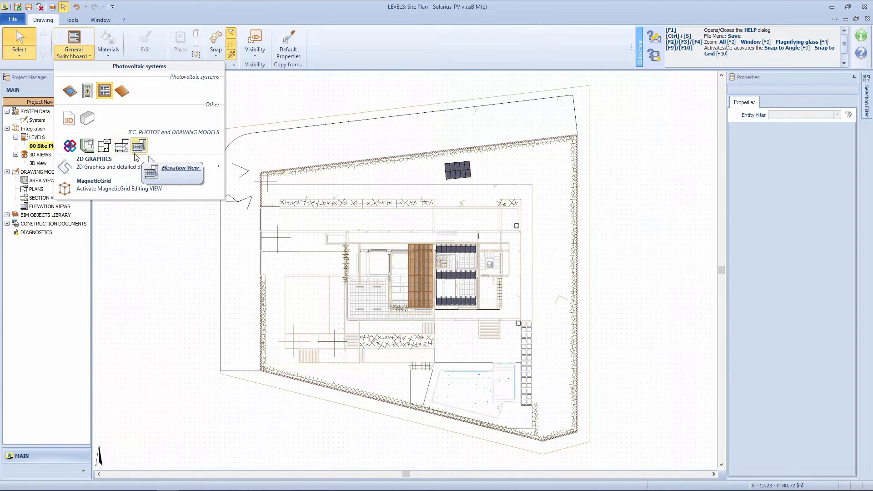
left_click(88, 146)
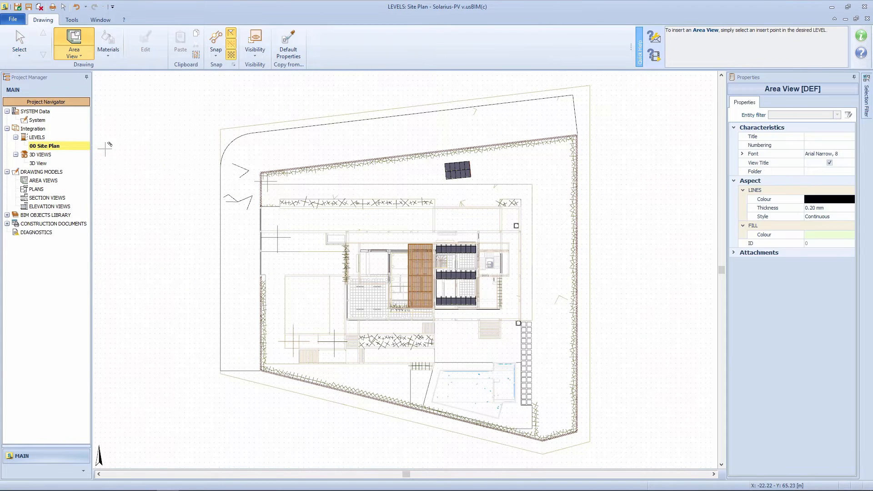
left_click(551, 231)
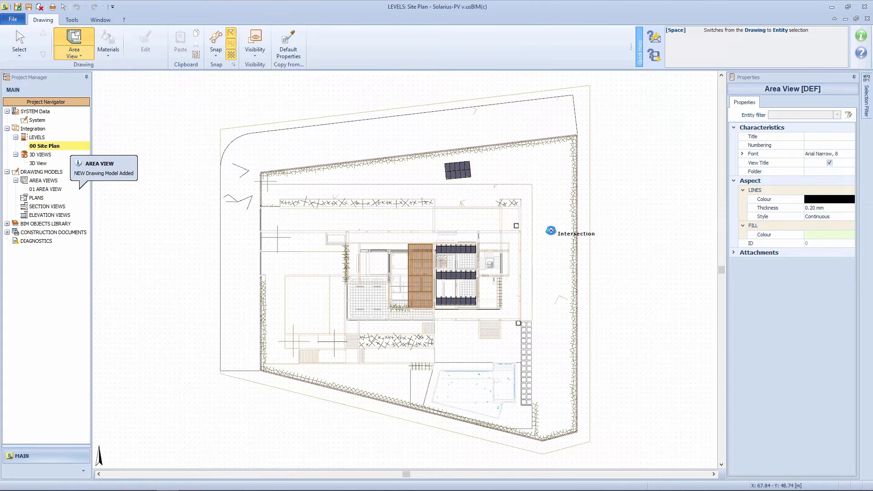
Step: Open the new 01 area view drawing and examine the ground photovoltaic field at close range
left_click(56, 191)
double_click(55, 190)
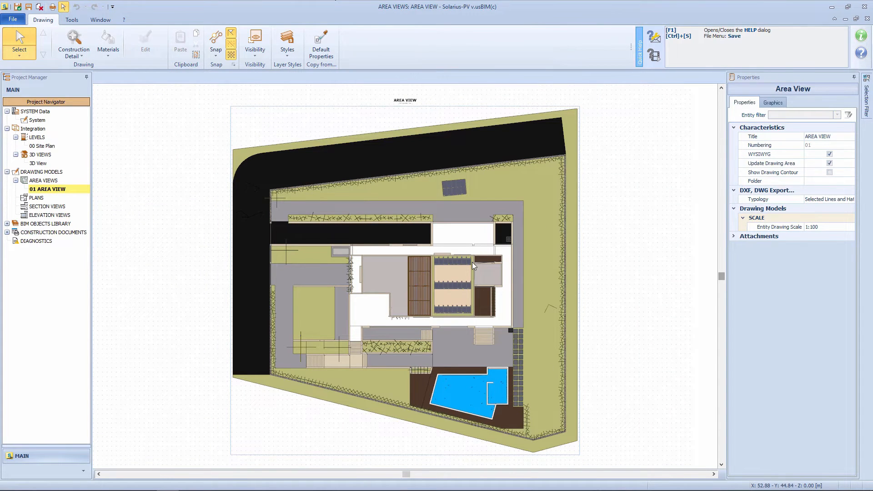
scroll(472, 191, "up", 5)
left_click_drag(396, 218, 485, 228)
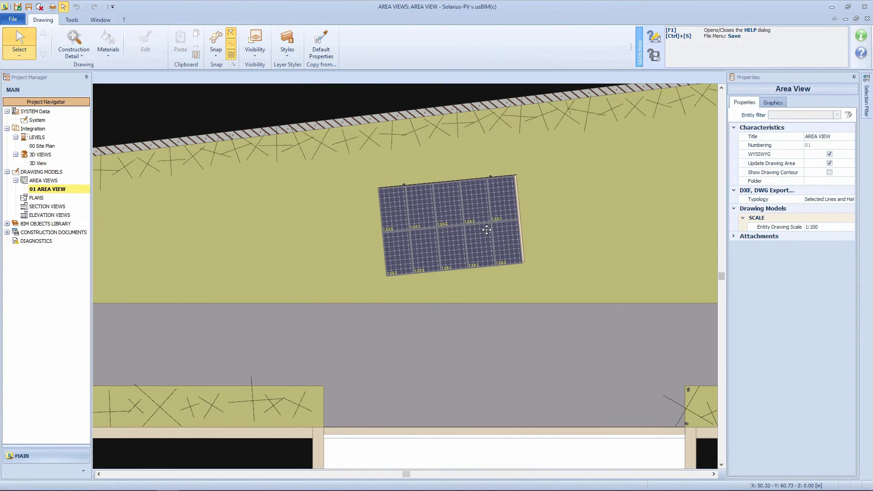
Step: Insert an elevation view on the site plan along the building's south front, facing the roof photovoltaic fields, and open its drawing
double_click(45, 146)
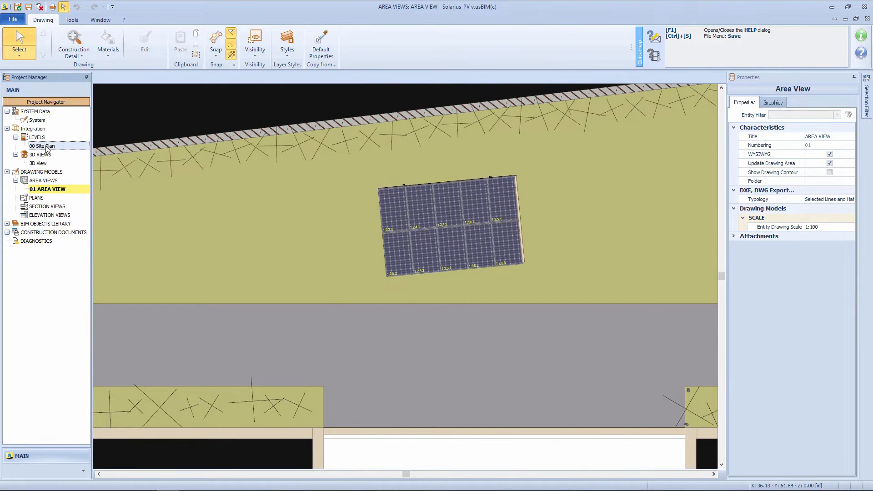
left_click(74, 46)
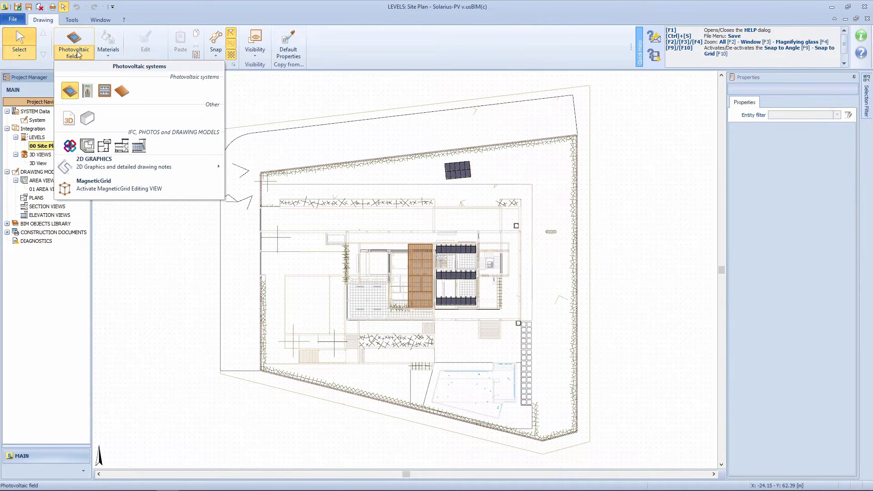
left_click(137, 148)
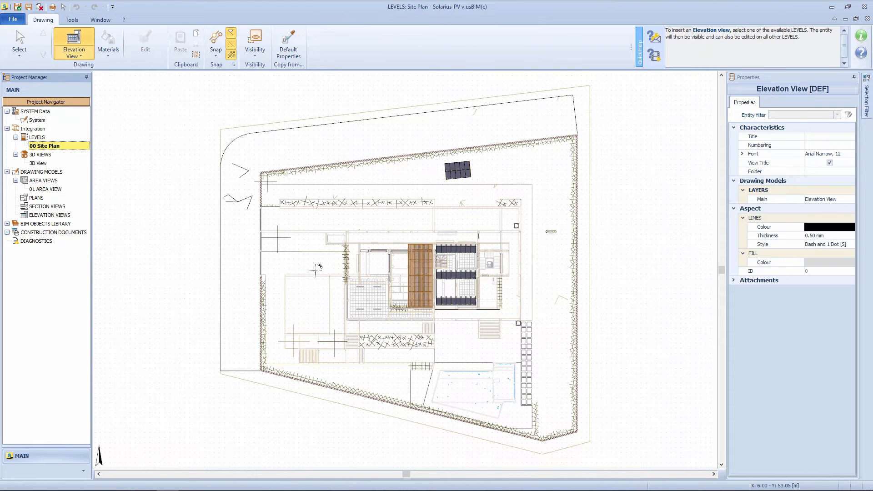
scroll(435, 320, "up", 5)
left_click(422, 296)
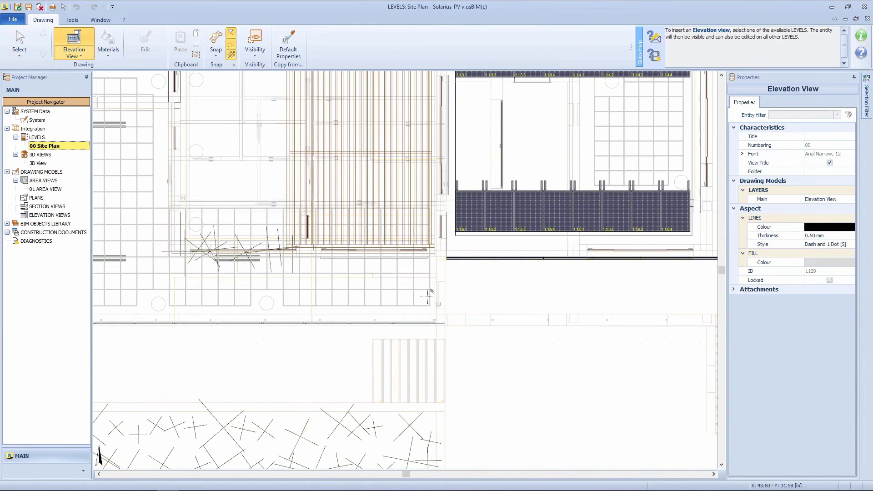
left_click_drag(645, 302, 444, 323)
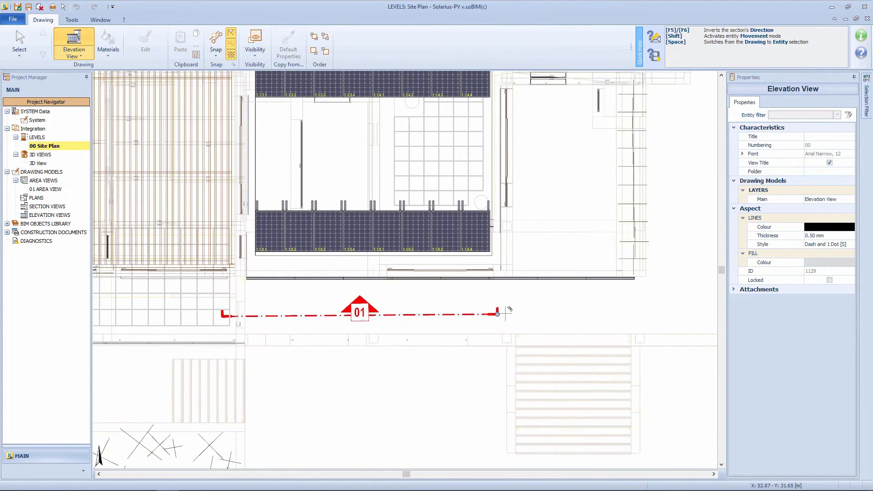
left_click(668, 316)
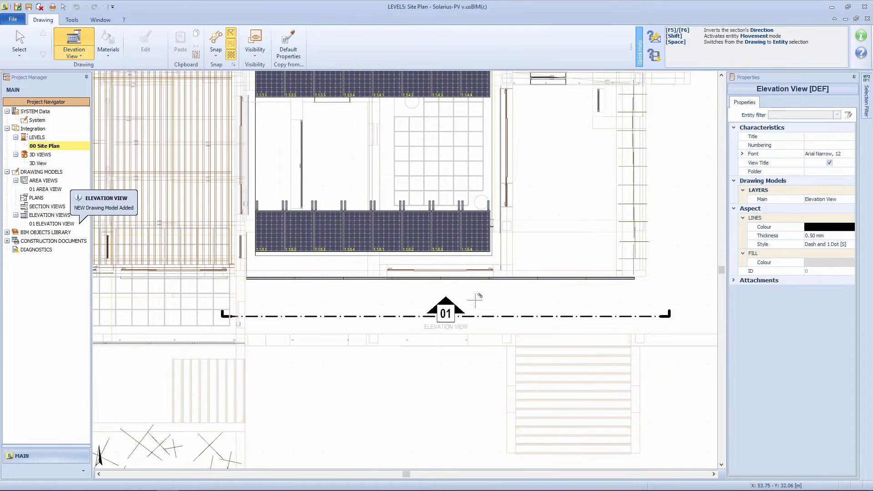
left_click(49, 224)
double_click(49, 223)
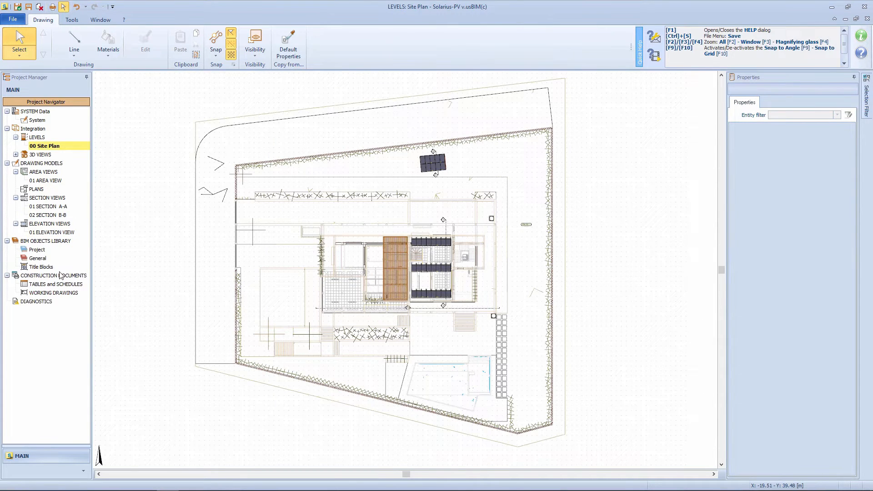
Step: Add a working drawing sheet in horizontal A0 format with the ISO A2 - A1 - A0 - 2A0 - 4A0 [HV] title block
right_click(50, 292)
left_click(76, 301)
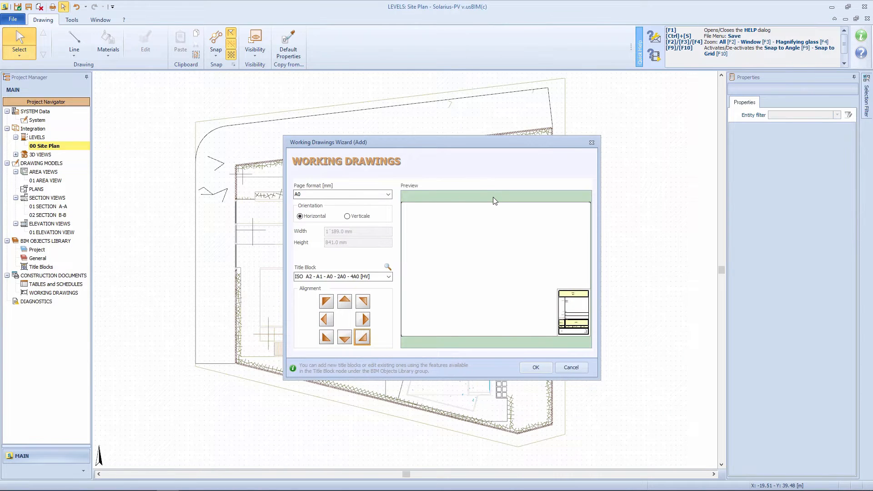
left_click(328, 196)
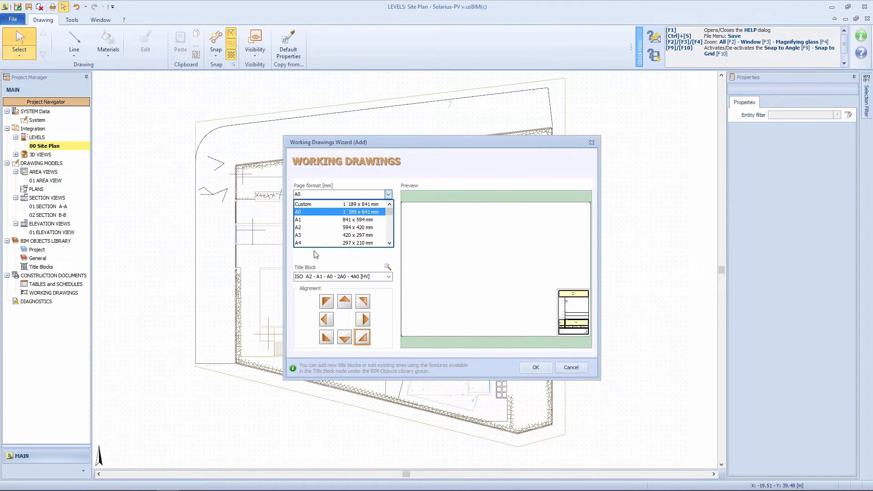
left_click(368, 213)
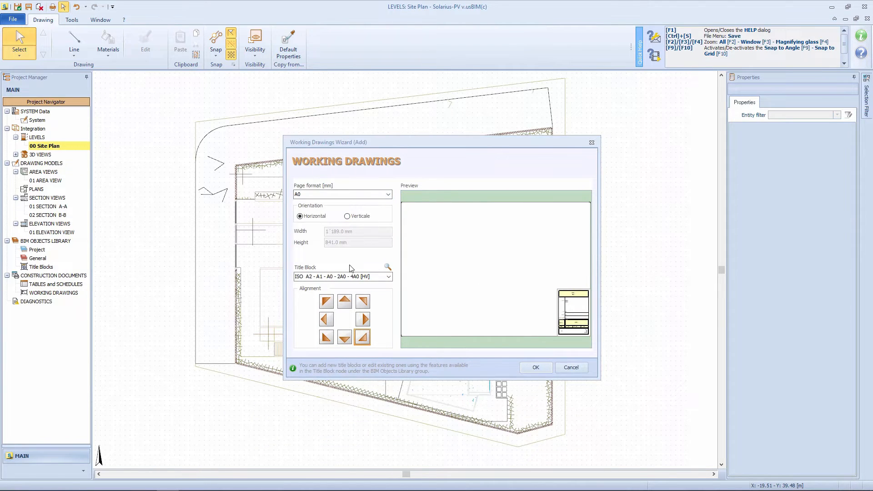
left_click(389, 277)
left_click(341, 283)
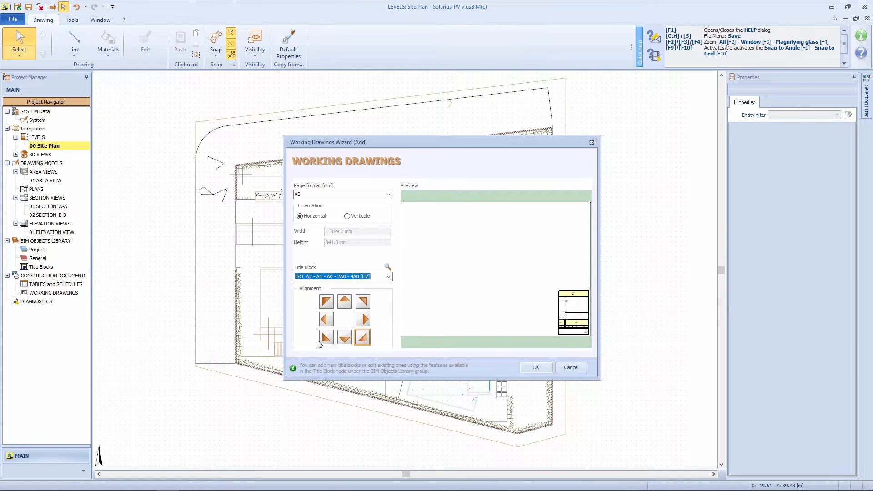
left_click(536, 366)
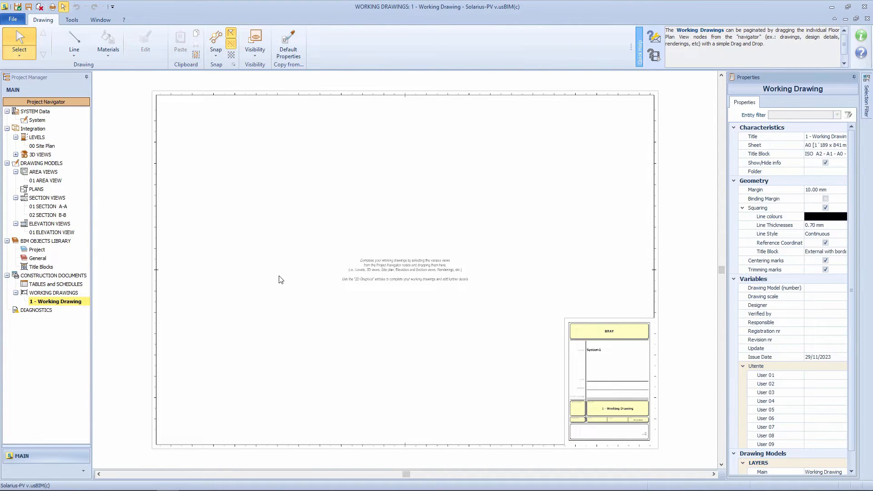
Step: Lay out the elevation, section, area and 3D views on the working drawing sheet and inspect the ground photovoltaic field in the area view
left_click(50, 147)
mouse_move(54, 232)
left_mouse_down()
mouse_move(236, 328)
mouse_move(168, 333)
left_mouse_up()
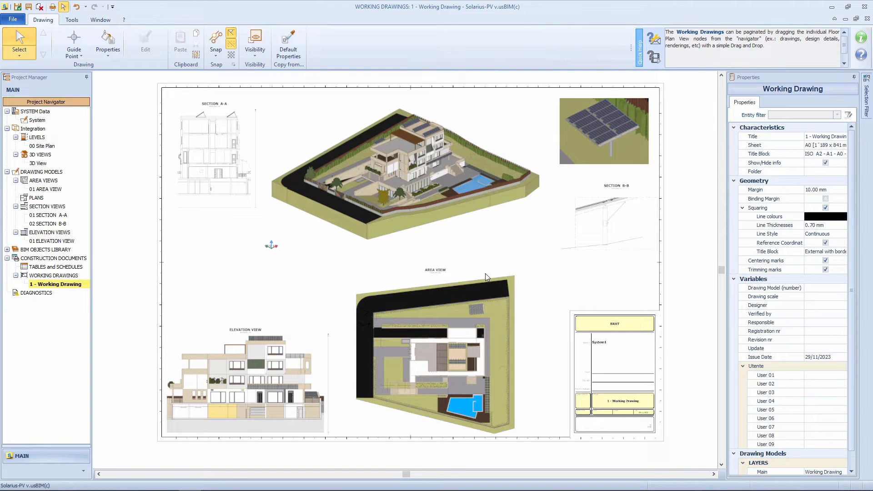
scroll(484, 274, "up", 8)
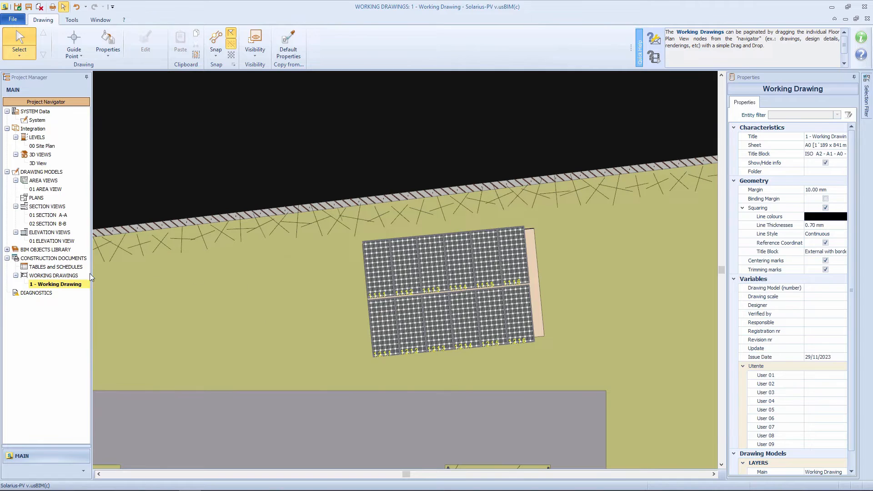
left_click(73, 285)
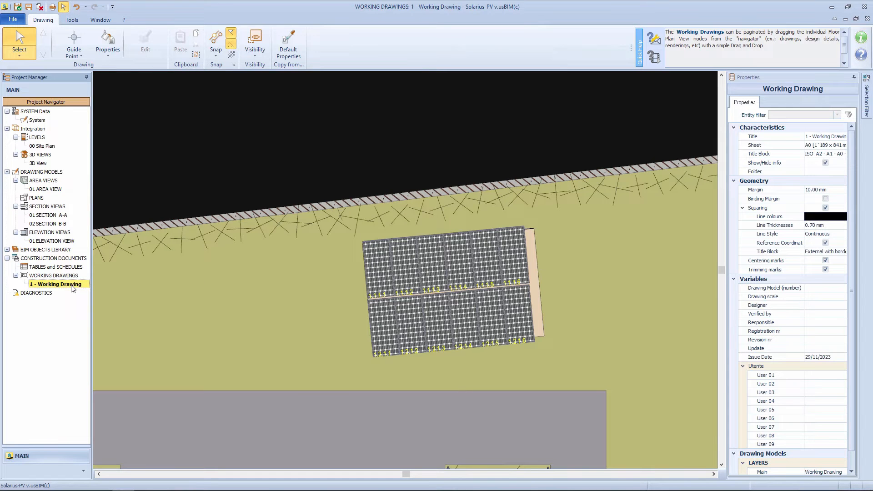
Step: Open the 01 area view drawing and tile it vertically beside the working drawing, with the site framed in both windows
left_click(55, 189)
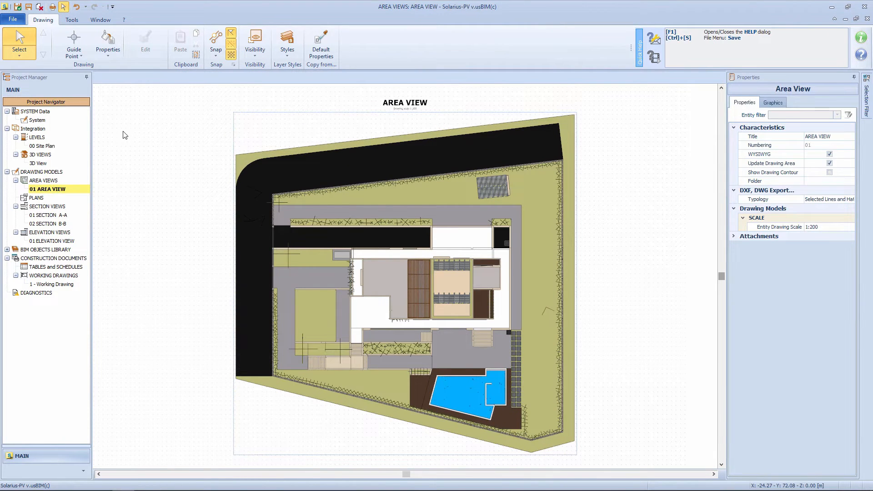
left_click(100, 20)
left_click(28, 51)
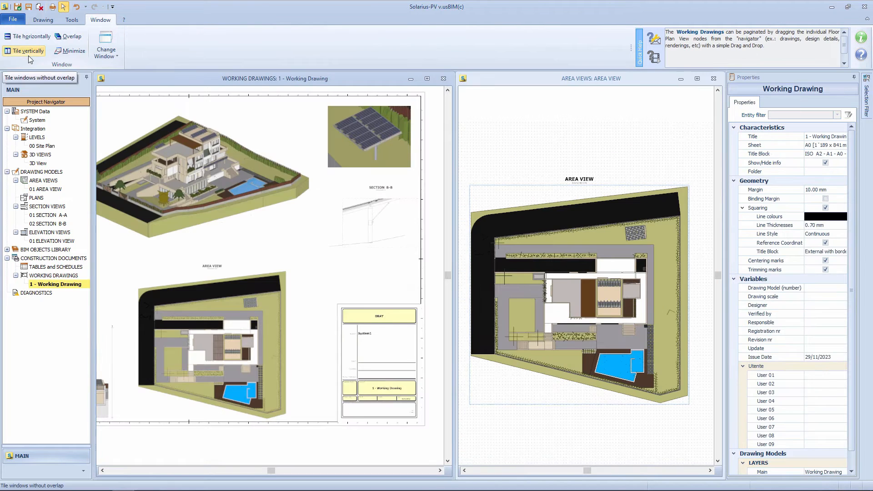
scroll(204, 356, "up", 3)
left_click_drag(242, 336, 249, 312)
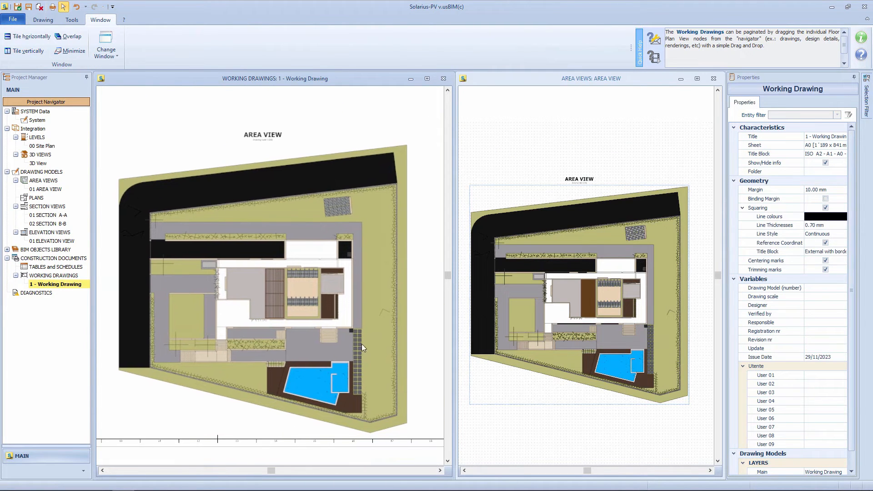
scroll(641, 244, "up", 4)
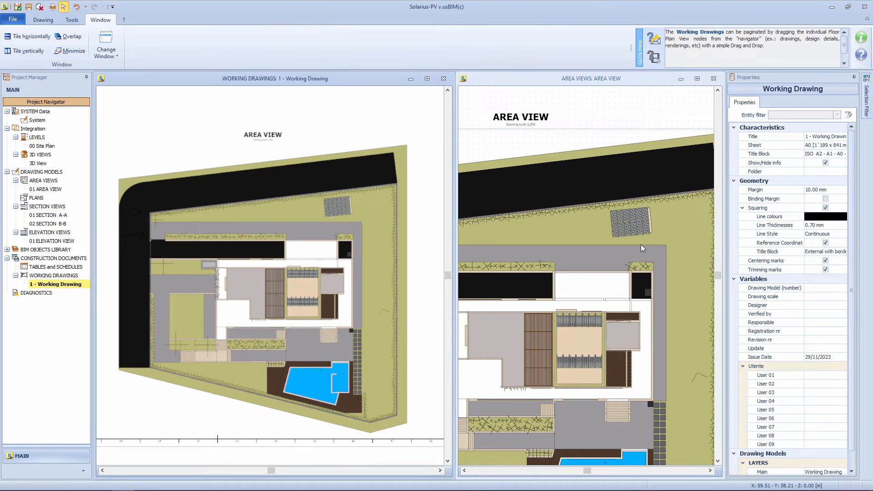
Step: Activate shadows in the graphics properties of the area view drawing
left_click(641, 245)
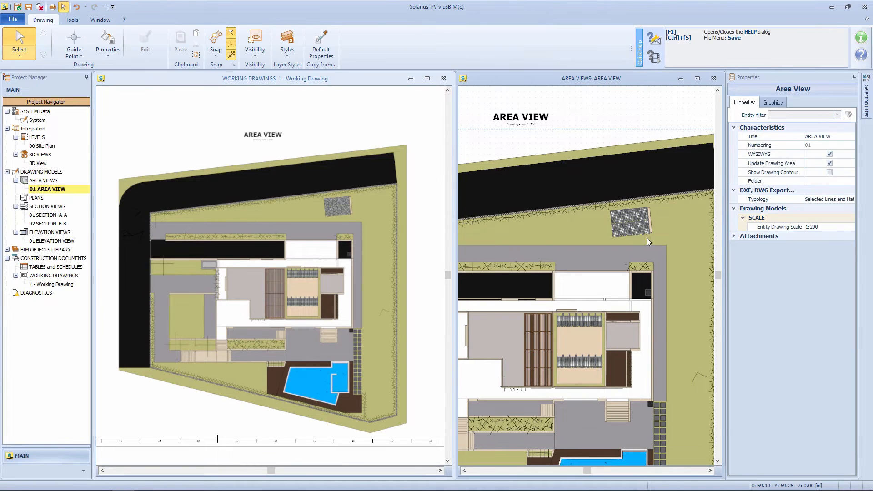
left_click(773, 102)
left_click(832, 141)
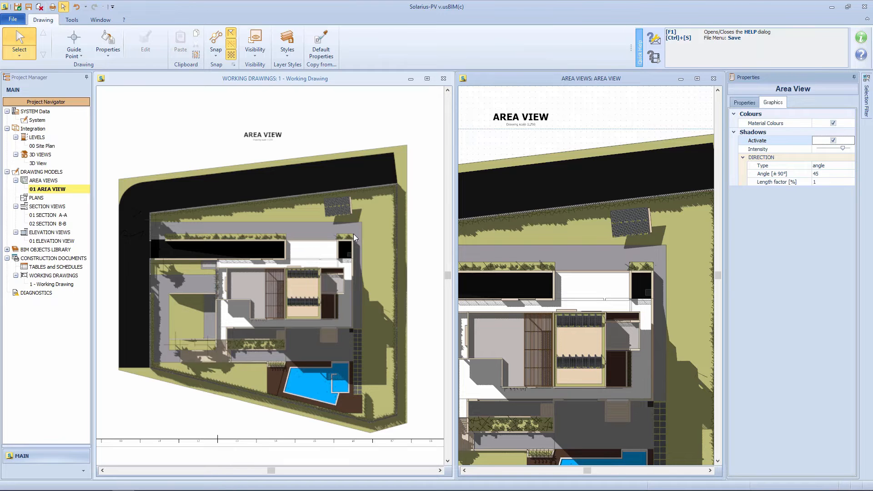
left_click(340, 81)
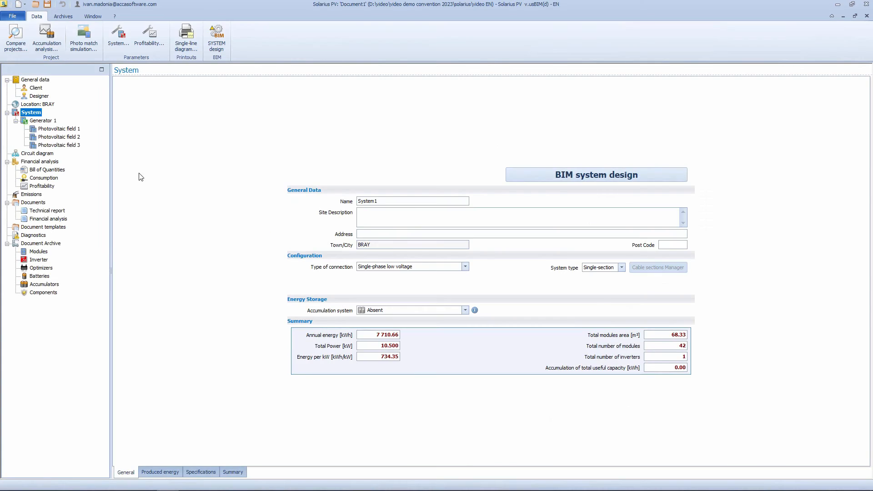
Step: Examine the irradiance table of Photovoltaic field 3 and its average monthly shading factors per hour
left_click(68, 148)
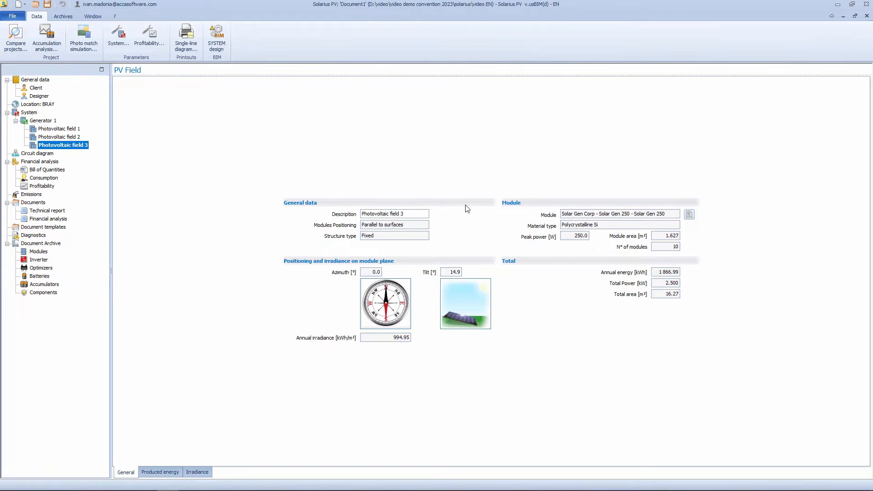
left_click(204, 471)
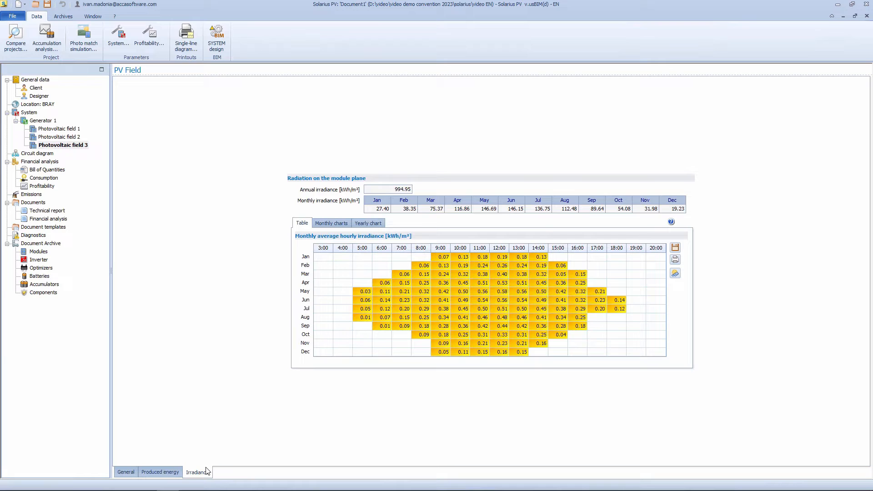
left_click(675, 275)
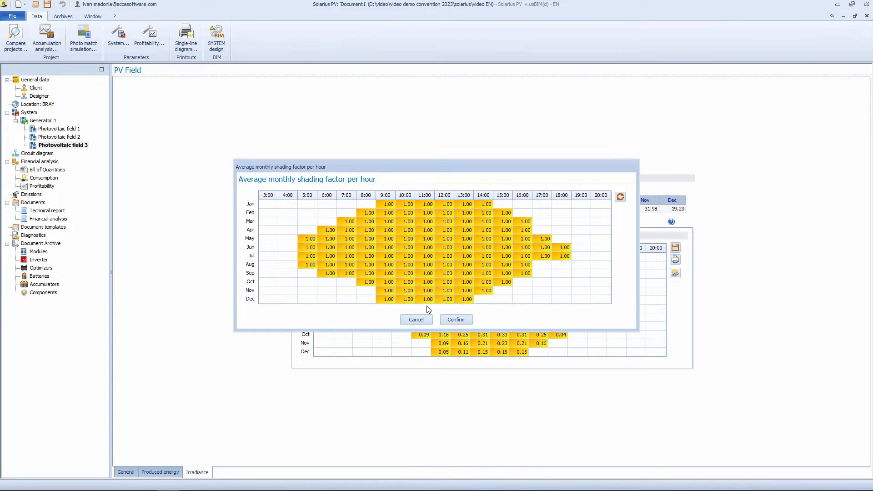
left_click(456, 320)
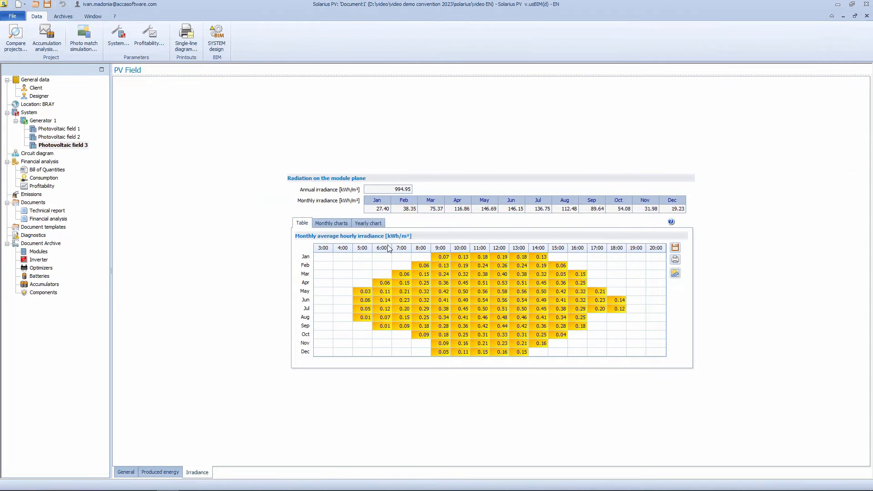
Step: Return to the BIM system design, turn on sun shadows in the 3D view and frame the ground photovoltaic field
left_click(214, 45)
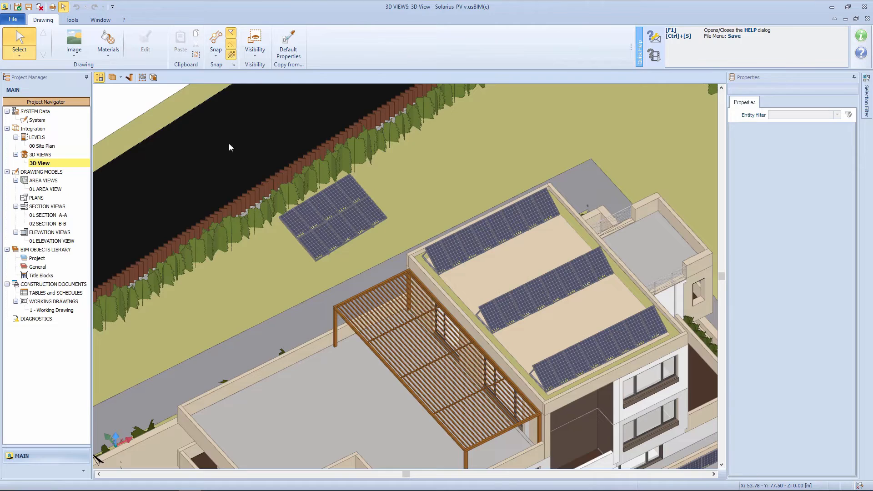
left_click(131, 77)
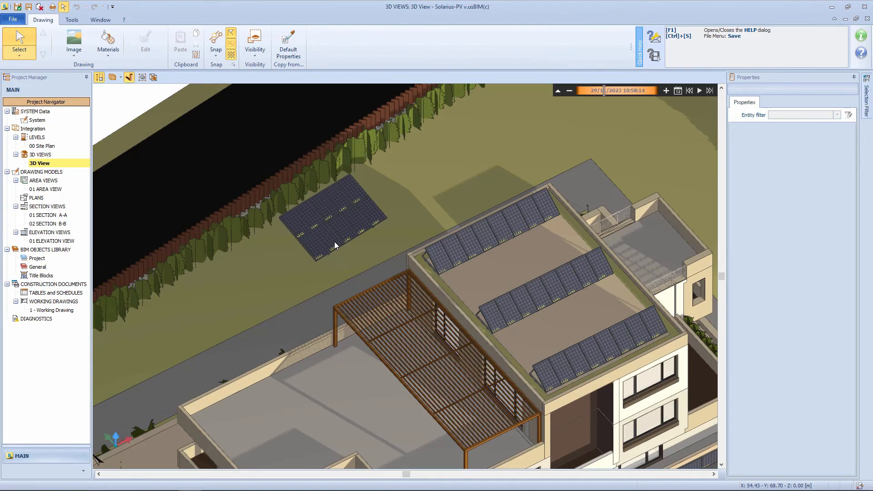
scroll(324, 262, "up", 3)
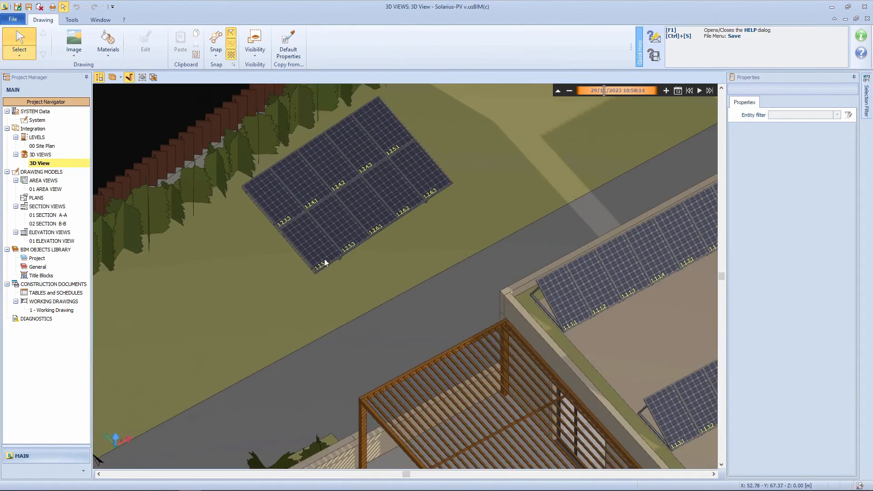
left_click_drag(324, 262, 353, 337)
Step: Check the ground field's shading on 29 September at about 08:53, 29 October at about 09:49 and 29 November at about 11:29
left_click(678, 90)
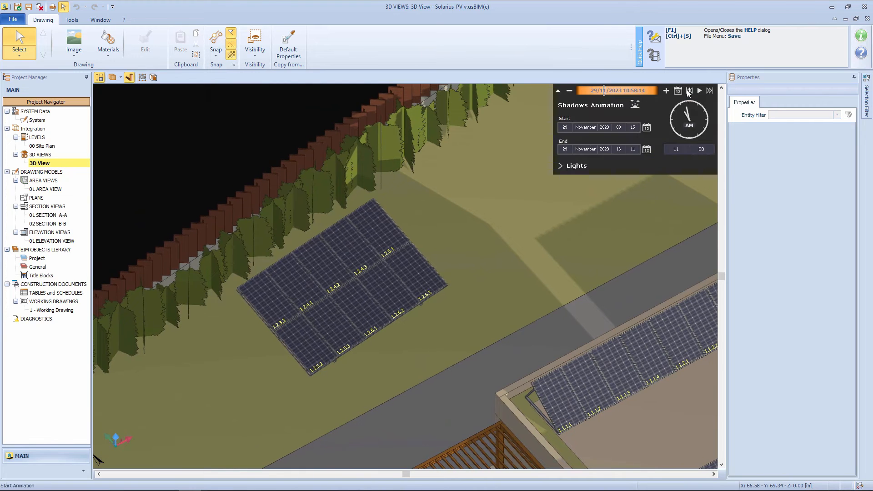
left_click(638, 102)
left_click(638, 102)
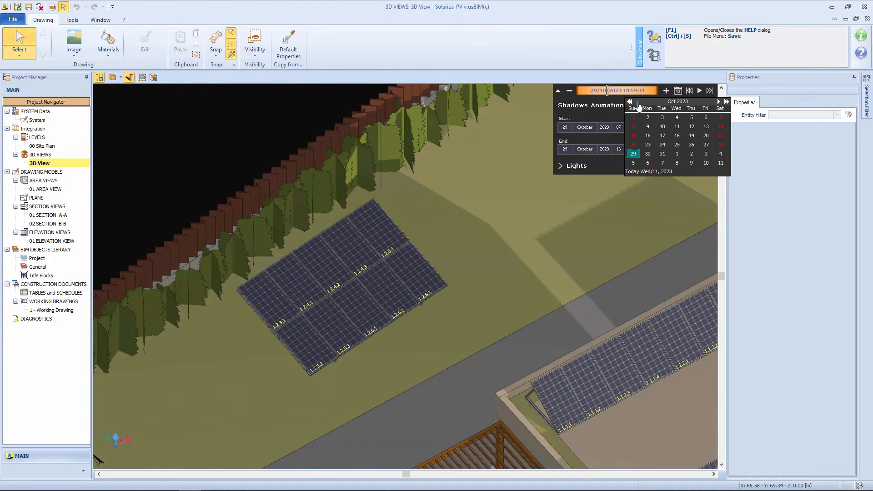
mouse_move(601, 92)
left_mouse_down()
mouse_move(615, 91)
mouse_move(588, 93)
left_mouse_up()
left_click(677, 90)
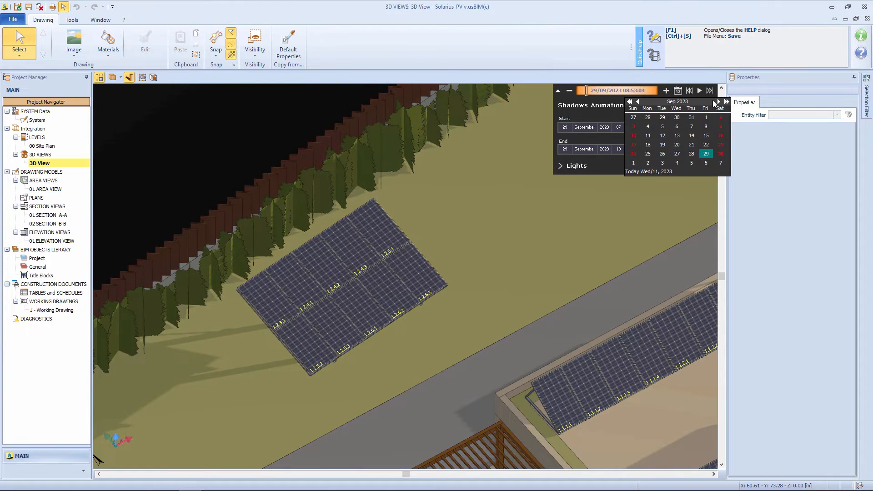
left_click(719, 102)
left_click_drag(590, 91, 596, 90)
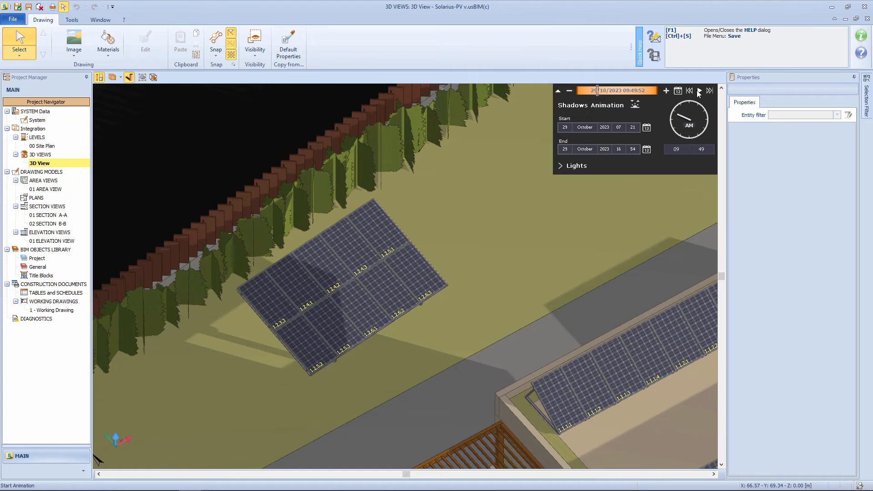
left_click(678, 91)
left_click(719, 103)
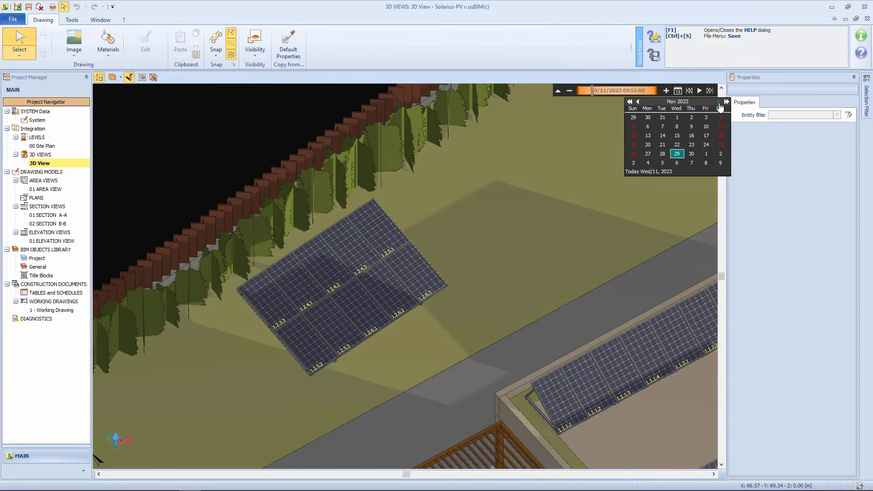
left_click_drag(593, 92, 611, 93)
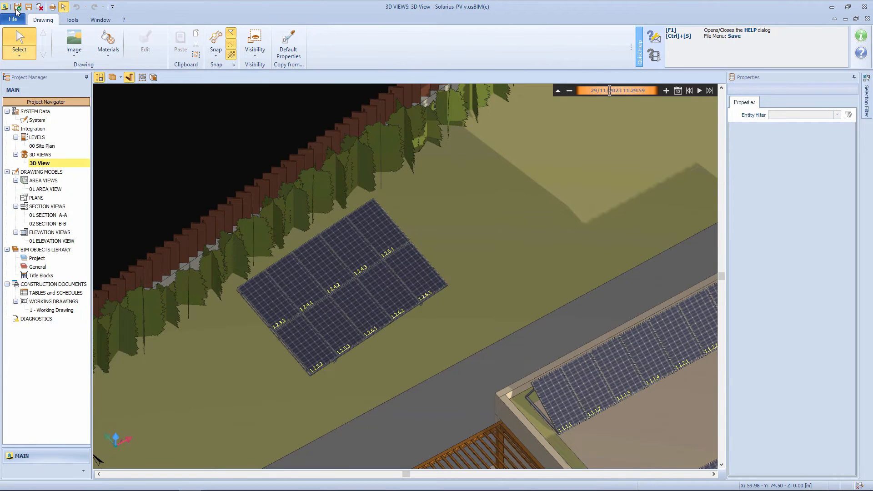
Step: Enter the photovoltaic field's reduced hourly shading factors for the shaded months, with January at 0.80, 0.50, 0.20 and 0.00 from 11:00 to 14:00
left_click(16, 9)
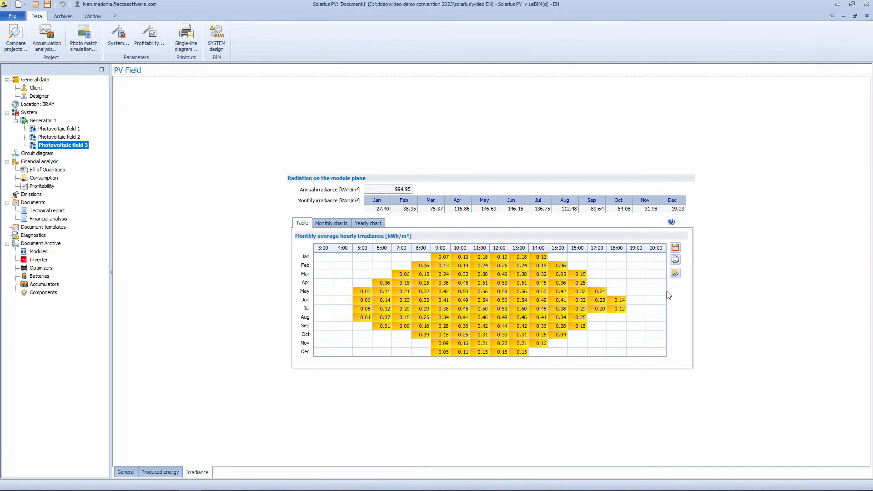
left_click(675, 274)
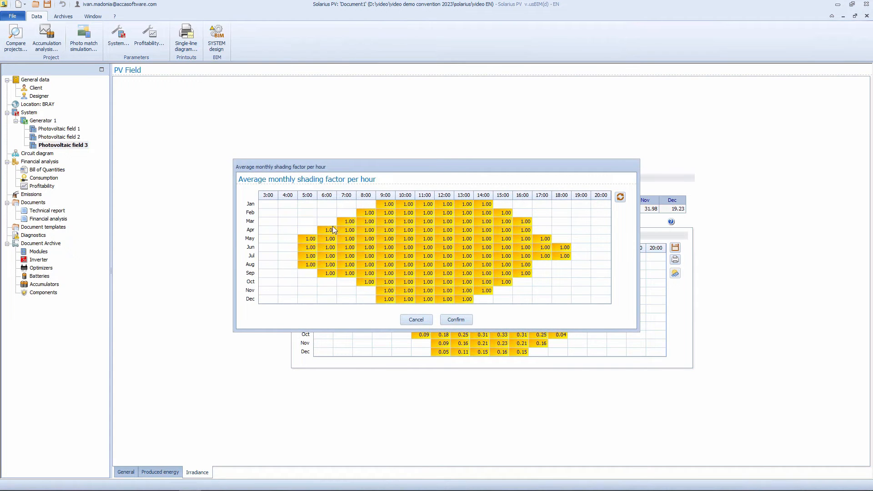
left_click(380, 204)
type("0")
key("Return")
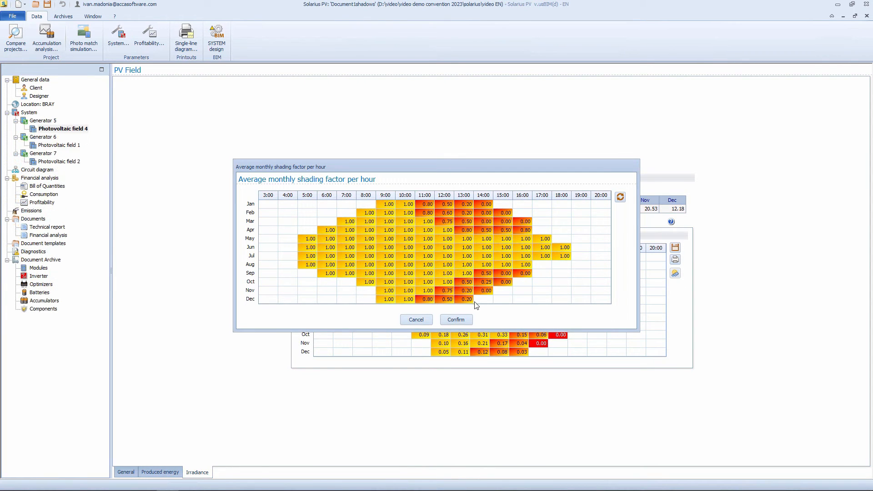
left_click(468, 321)
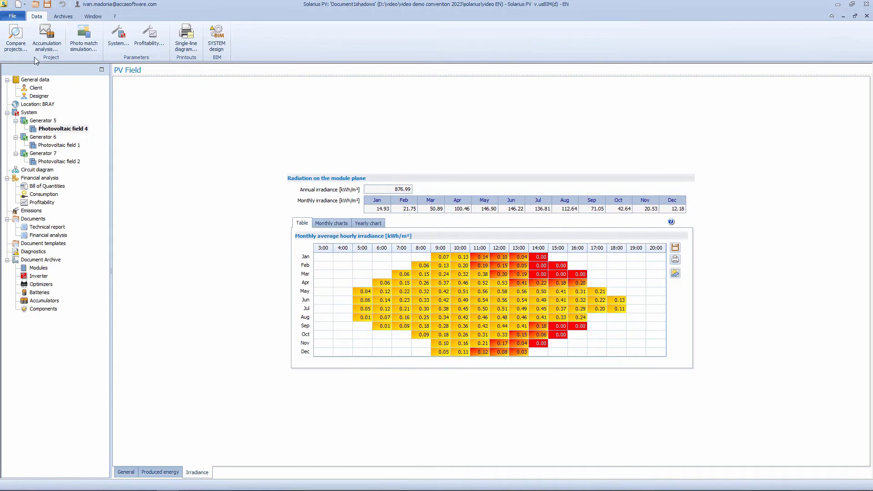
Step: Save the project under a new name as Document3 and open the project comparison
left_click(15, 18)
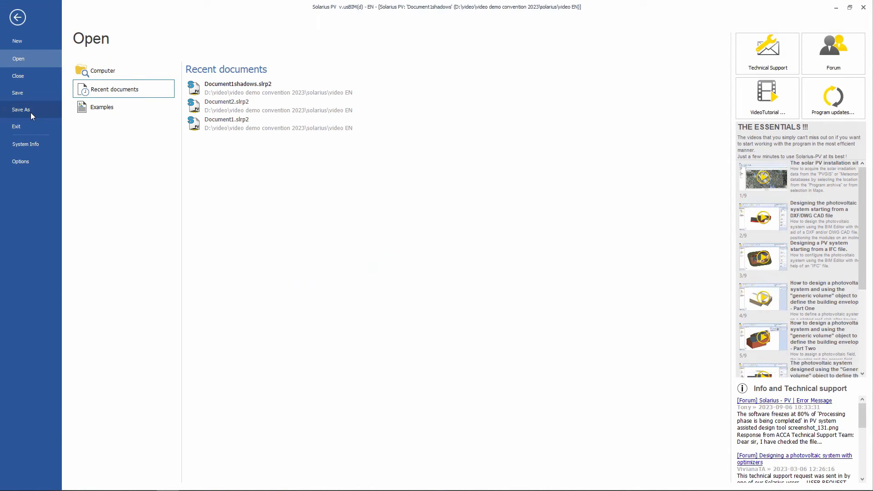
left_click(31, 113)
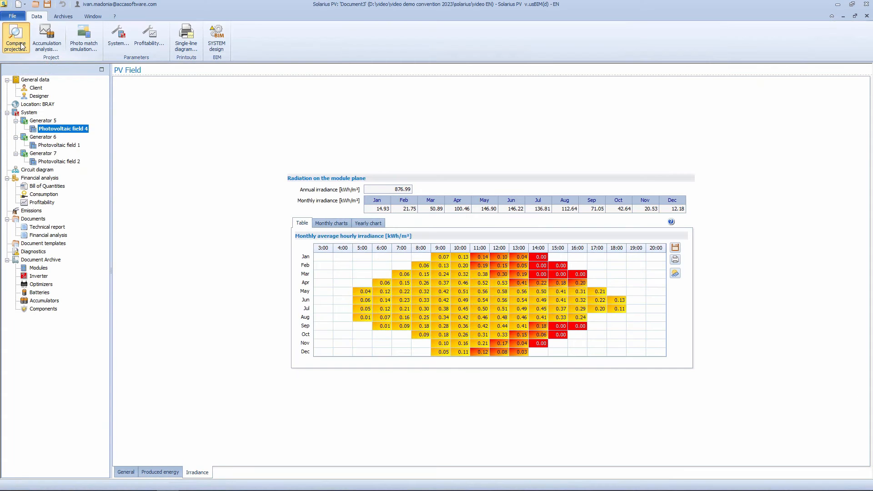
left_click(21, 45)
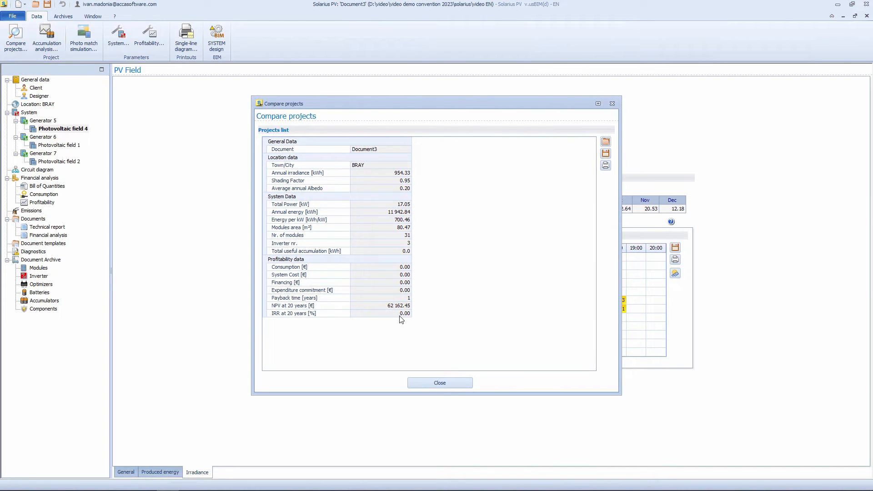
Step: Add the saved Document1 project to the comparison list
left_click(606, 141)
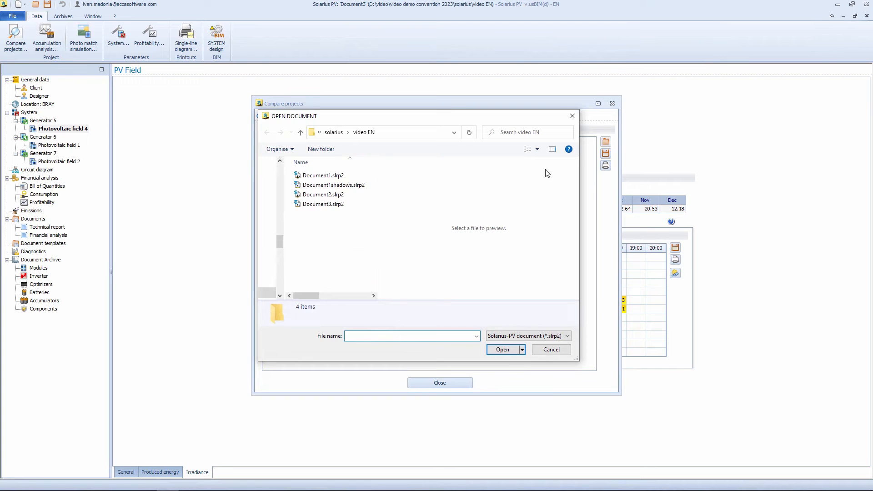
left_click(337, 178)
double_click(337, 178)
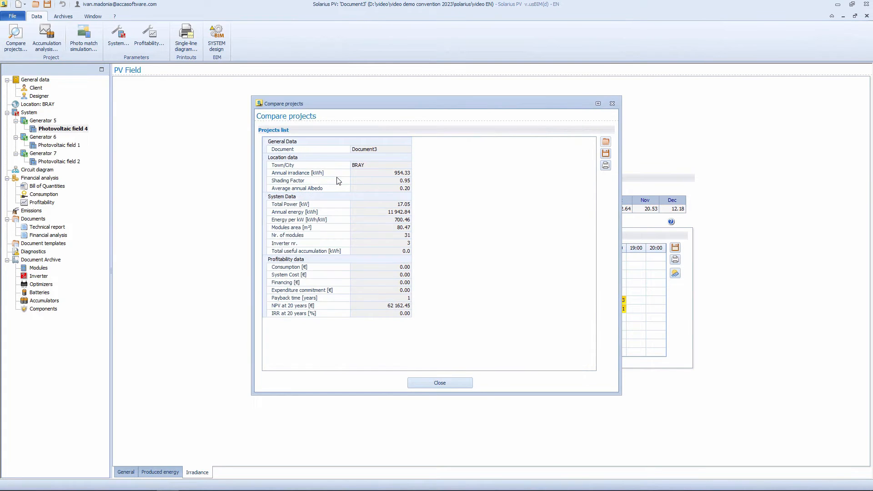
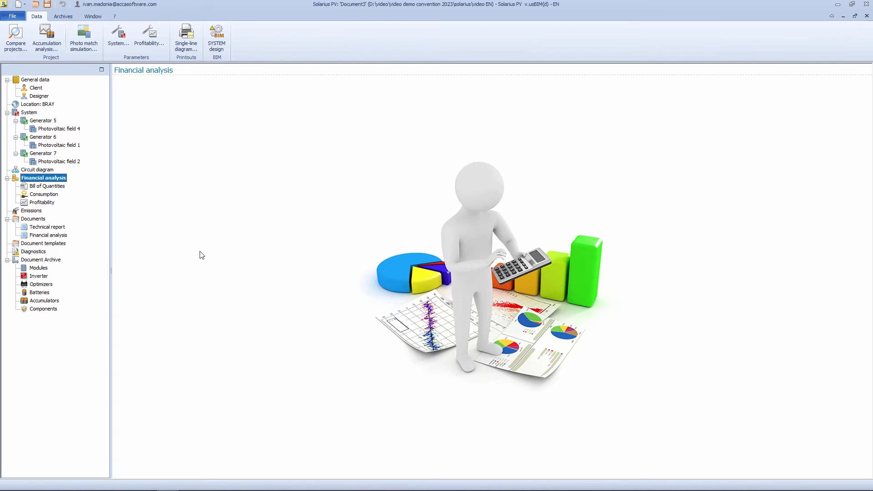
Step: In the bill of quantities, set percentage-based professional fees of 5.00% and fill in the lump-sum project cost from the PriMus-DCF estimate
left_click(64, 187)
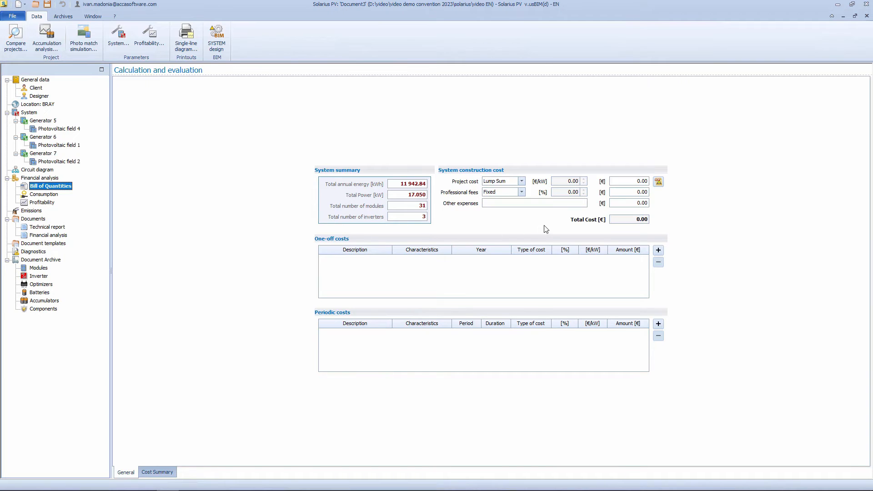
left_click(521, 181)
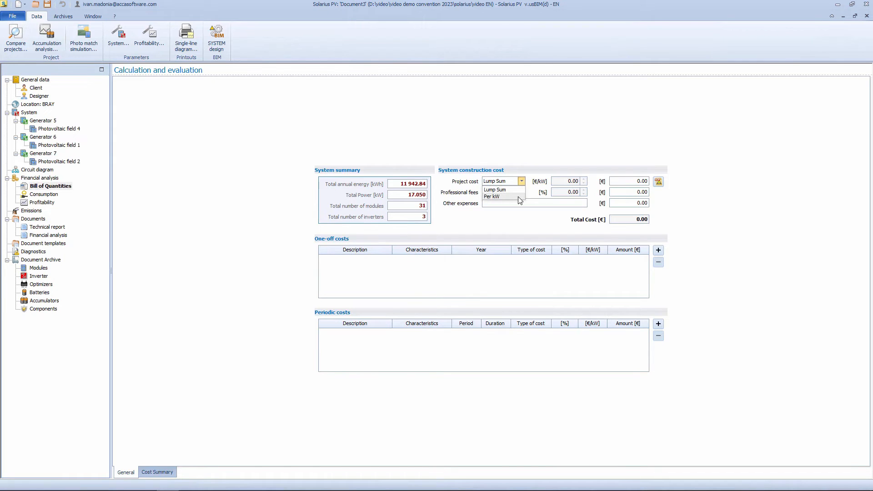
left_click(518, 190)
left_click(521, 192)
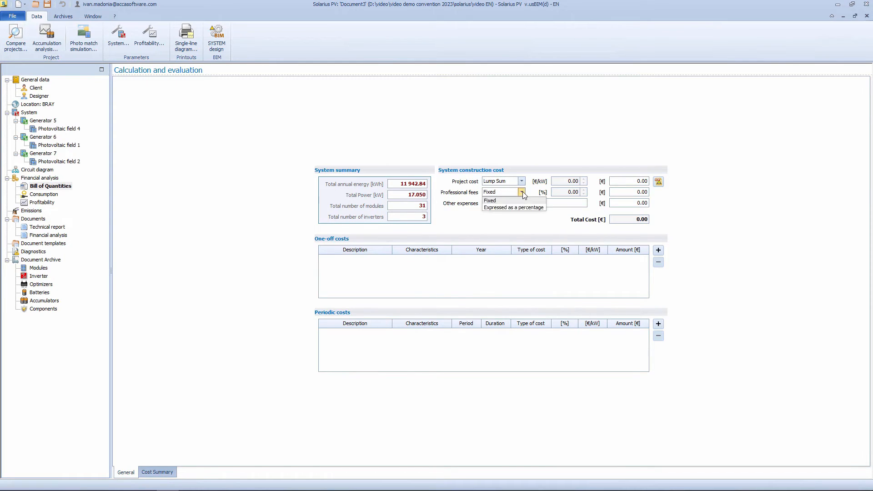
left_click(512, 208)
left_click(566, 193)
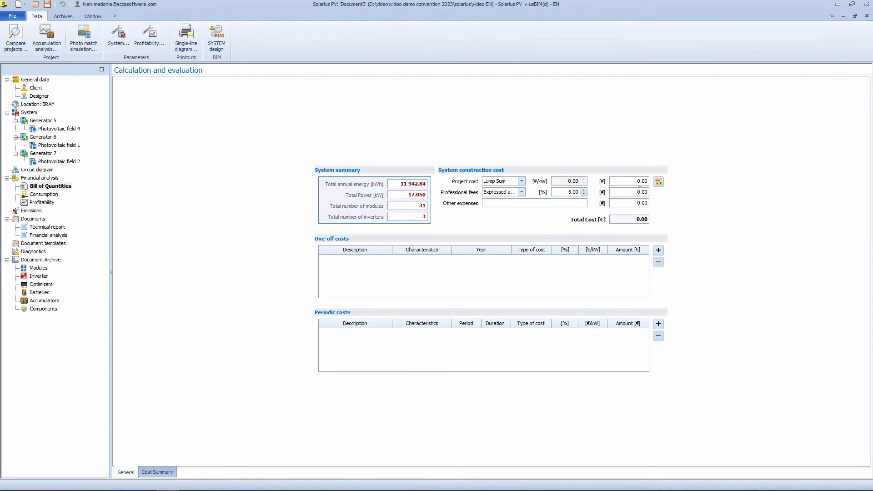
left_click(658, 183)
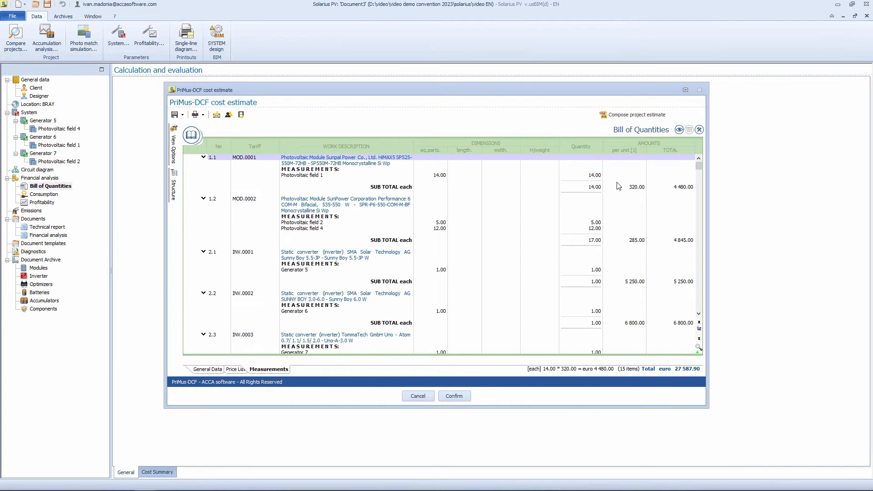
left_click(455, 397)
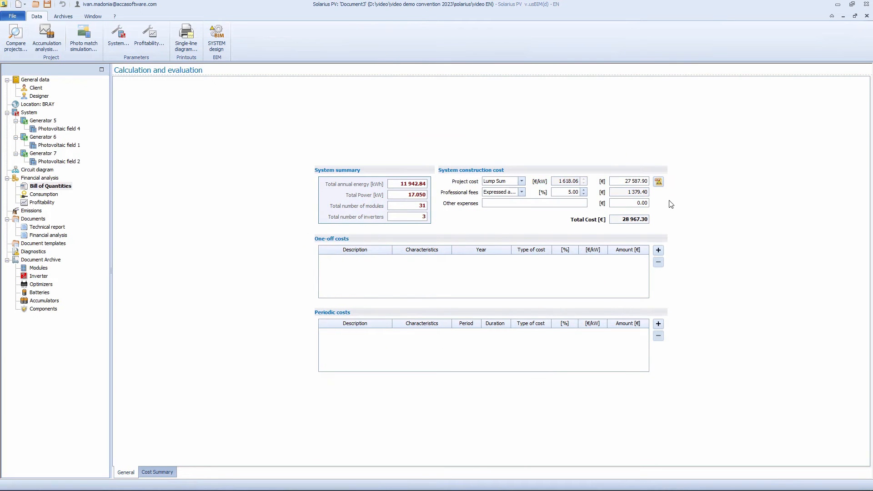
Step: Add a one-off cost described as "maintenance upon failure" with a percentage of 7.00
left_click(657, 250)
type("maintenance upon failure")
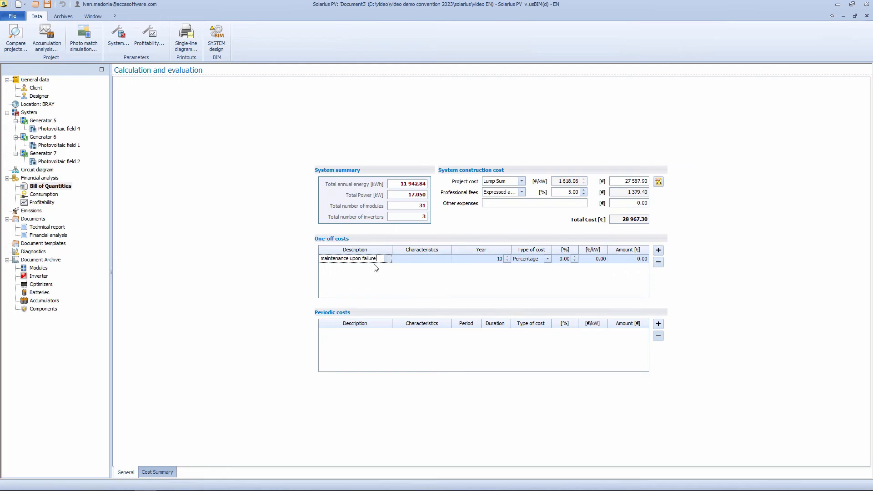
key("Return")
left_click(566, 259)
left_click(561, 259)
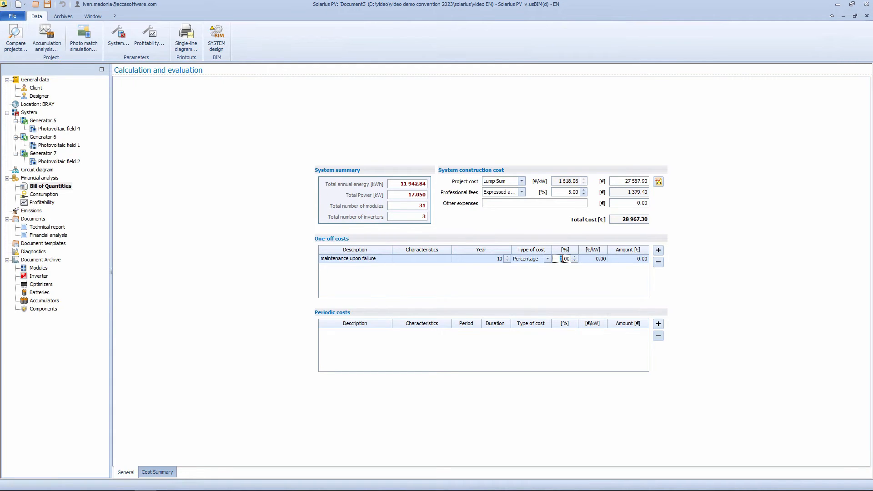
left_click(584, 270)
Step: Add a periodic cost described as "maintenance" and define it as a percentage cost
left_click(354, 337)
left_click(658, 324)
type("maintenance")
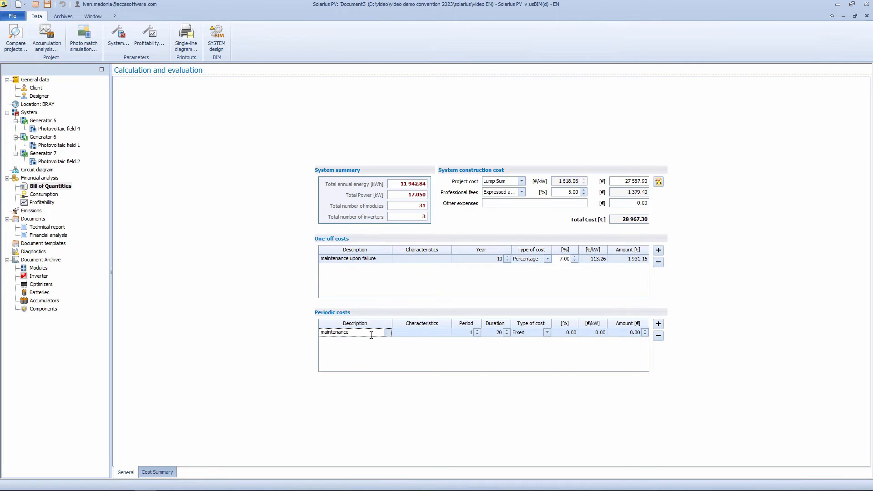
left_click(546, 332)
left_click(533, 347)
left_click(568, 333)
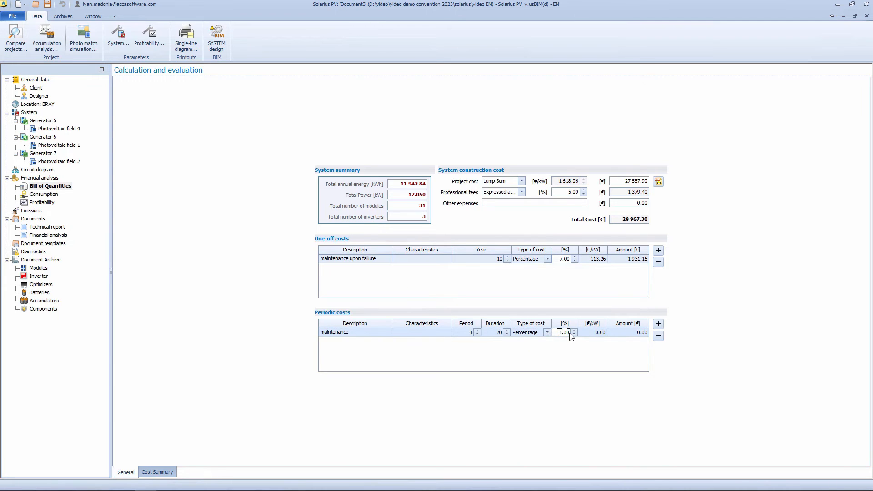
Step: Review the yearly one-off and periodic costs in the cost summary table and chart
left_click(172, 472)
mouse_move(388, 338)
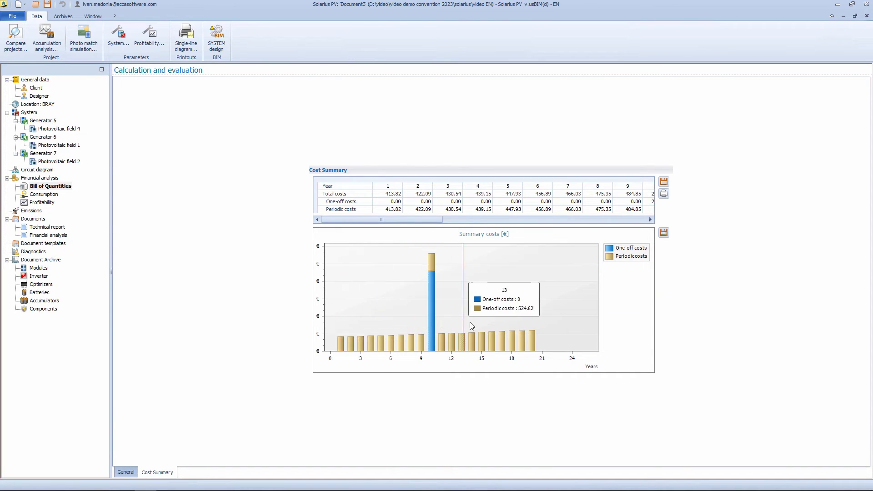
left_click(650, 220)
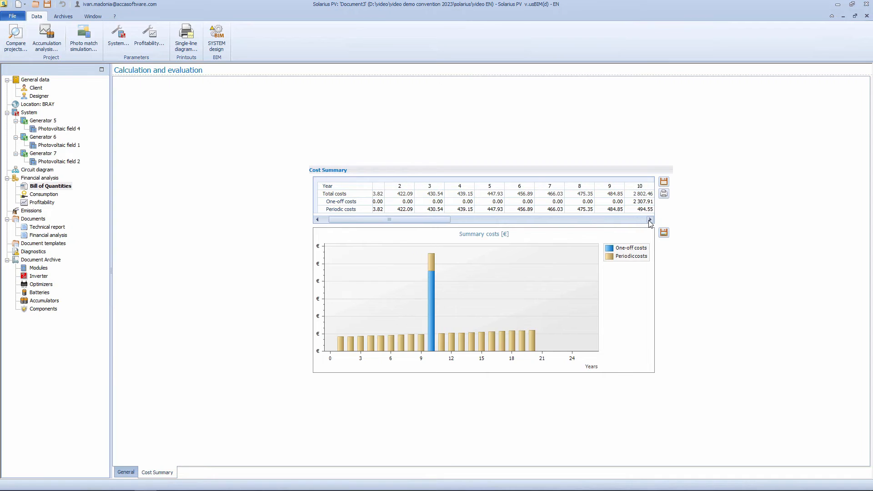
mouse_move(449, 220)
left_mouse_down()
mouse_move(553, 218)
mouse_move(453, 221)
left_mouse_up()
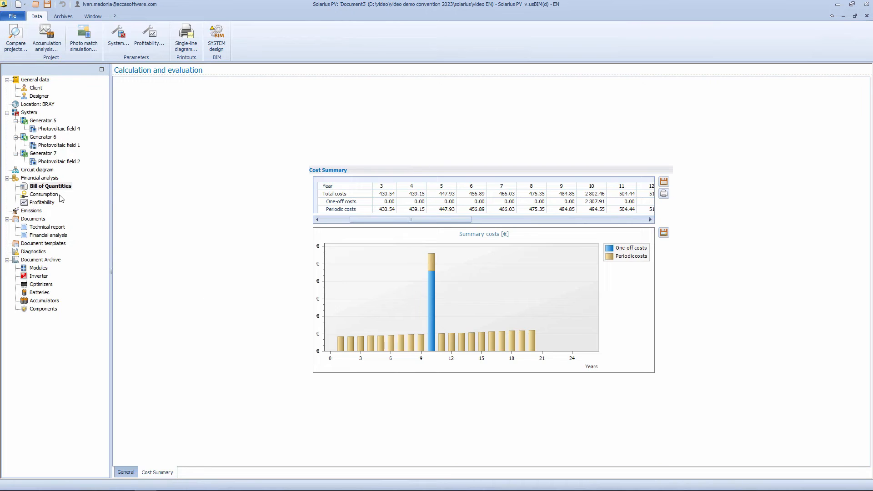
Step: Add the Family of 4 people consumption profile from the program archive to the project's consumption data
left_click(46, 194)
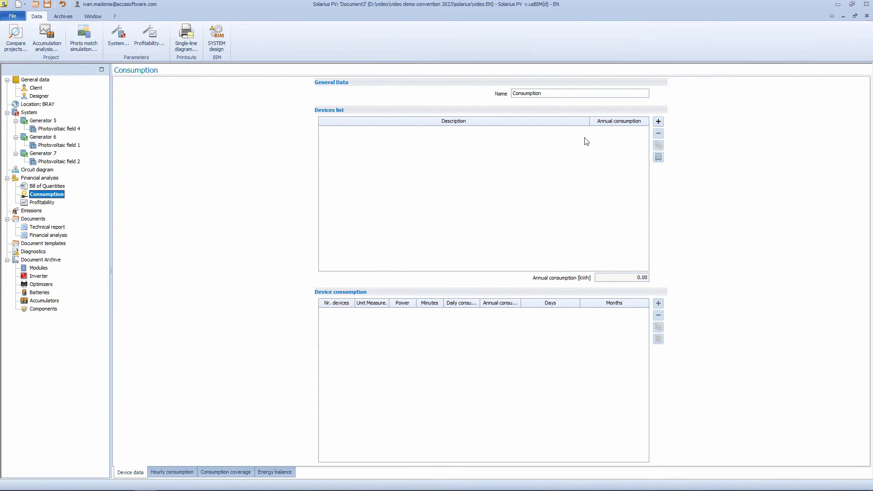
left_click(658, 123)
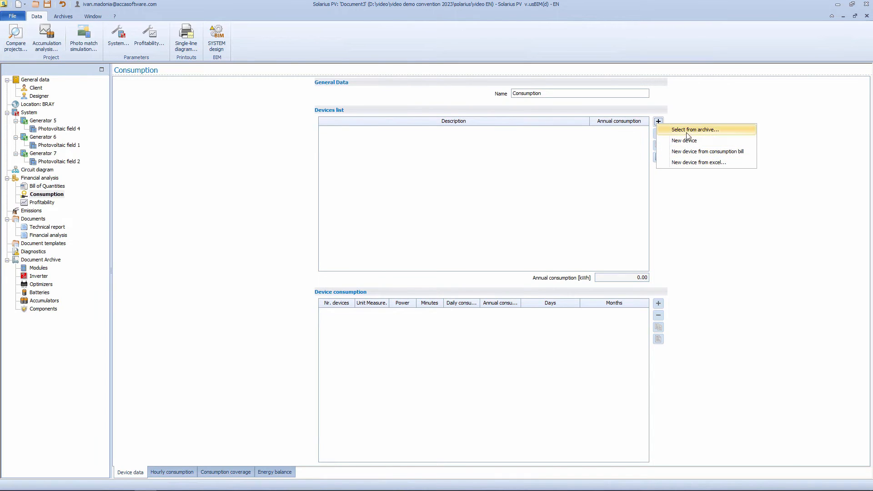
left_click(705, 110)
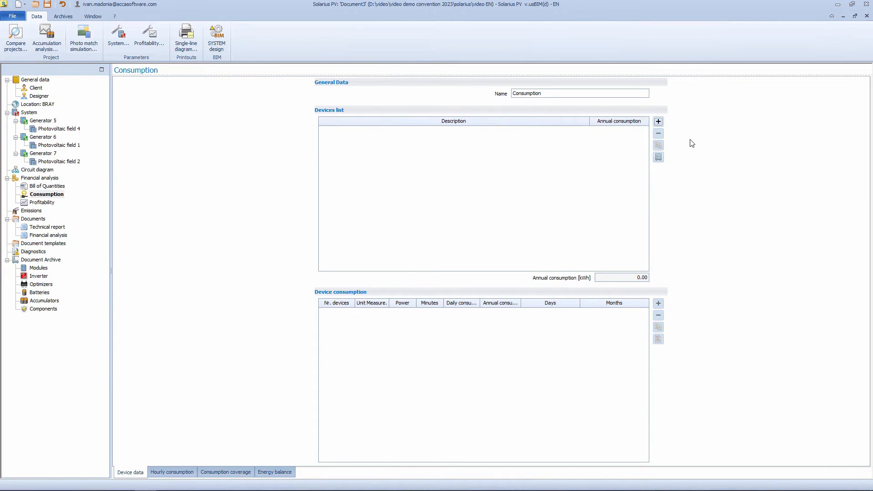
left_click(658, 158)
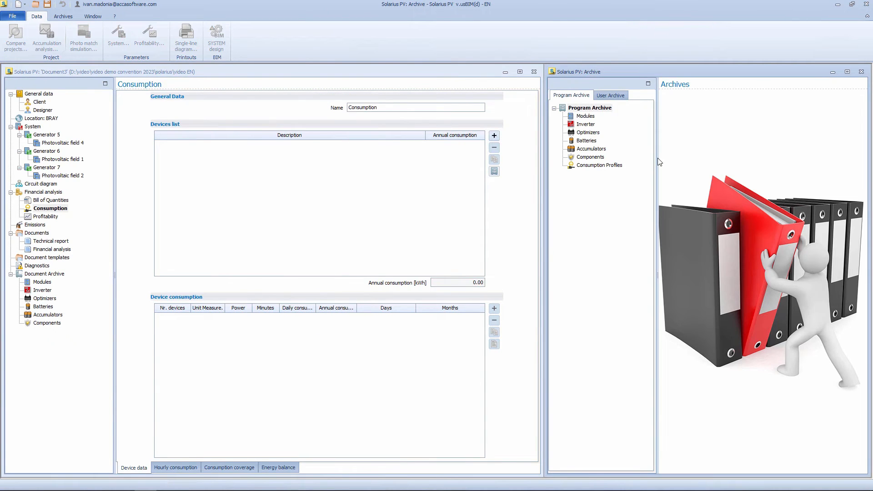
left_click(610, 97)
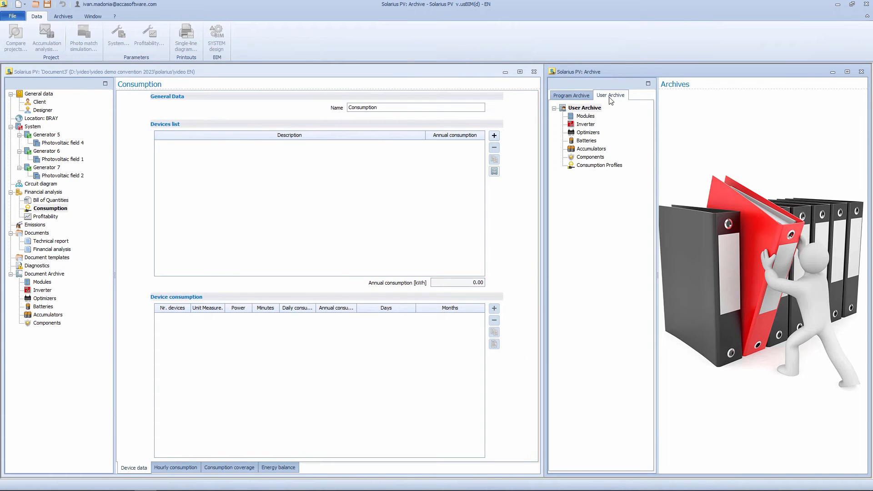
left_click(597, 166)
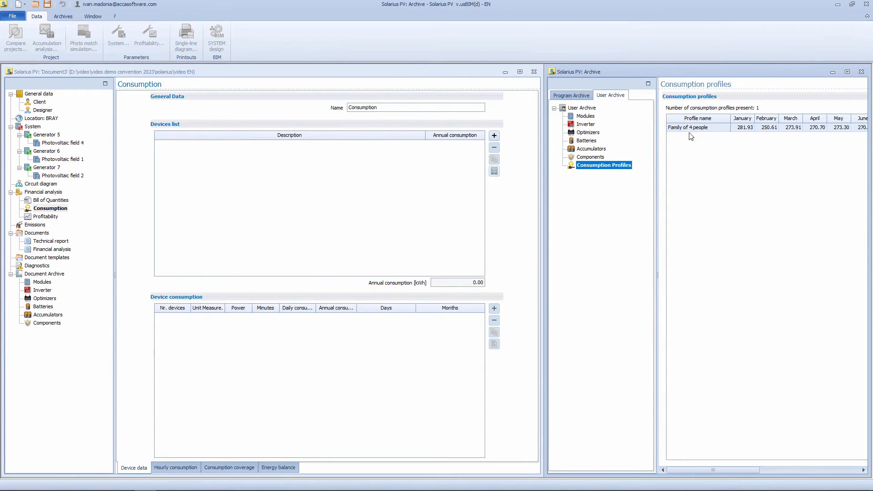
left_click(576, 99)
left_click(587, 166)
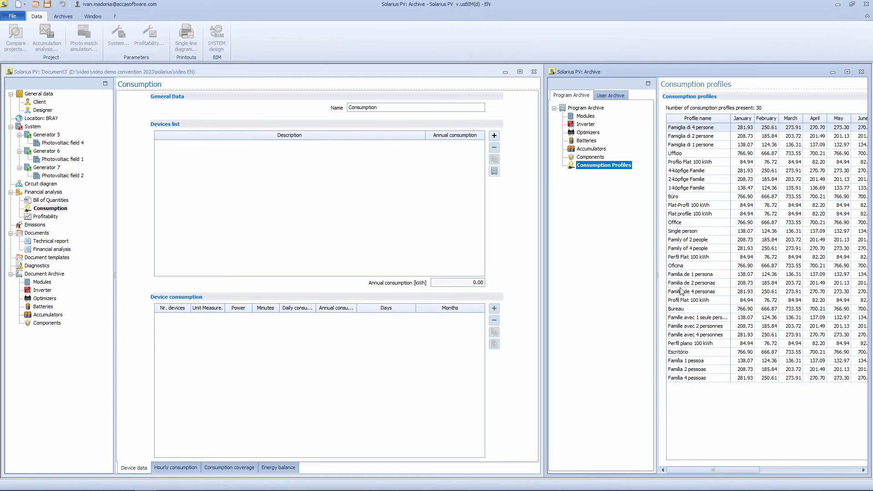
left_click(687, 251)
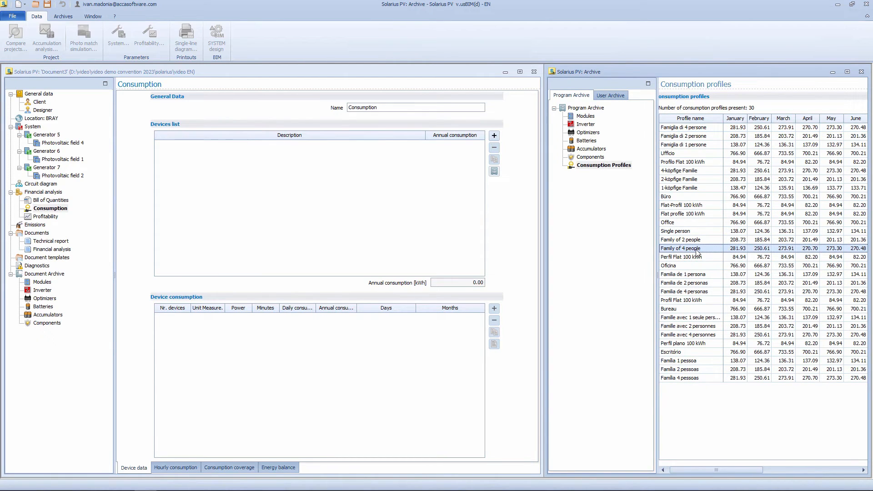
left_click_drag(696, 252, 62, 210)
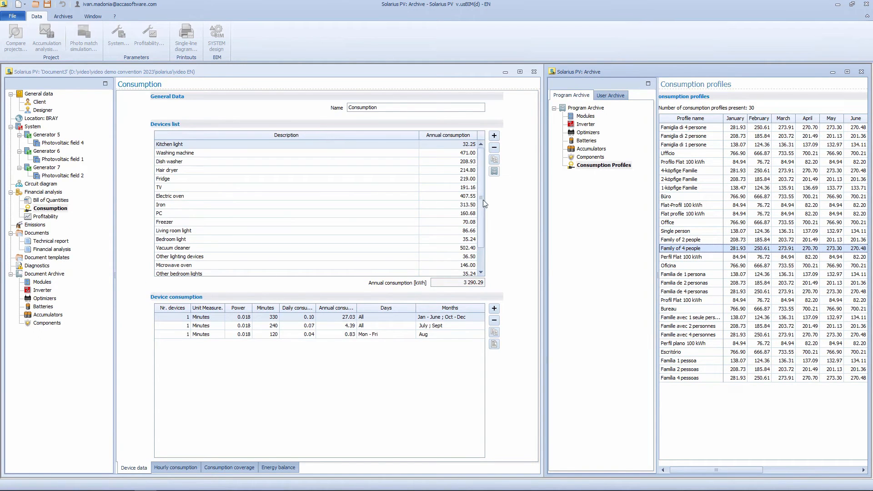
Step: Examine the imported device list and the kitchen light's detailed consumption, including the available month and day presets
left_click_drag(480, 200, 481, 220)
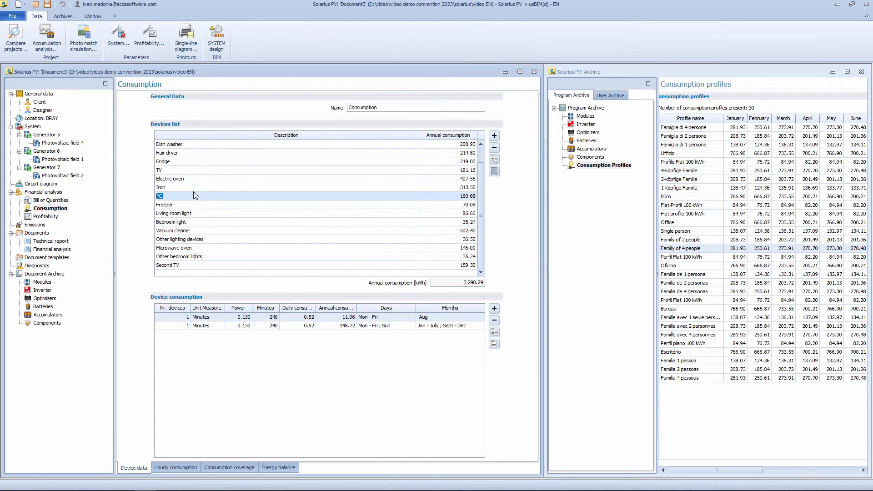
left_click(230, 153)
scroll(462, 200, "up", 1)
left_click(214, 145)
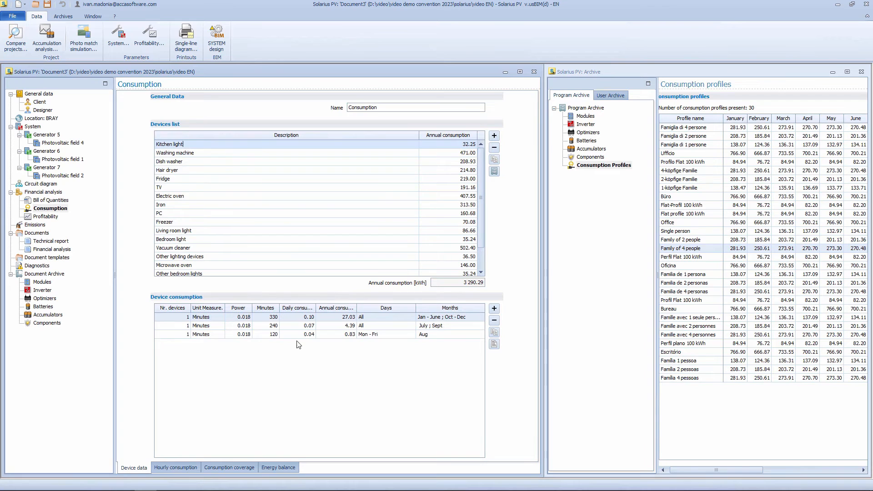
left_click(494, 344)
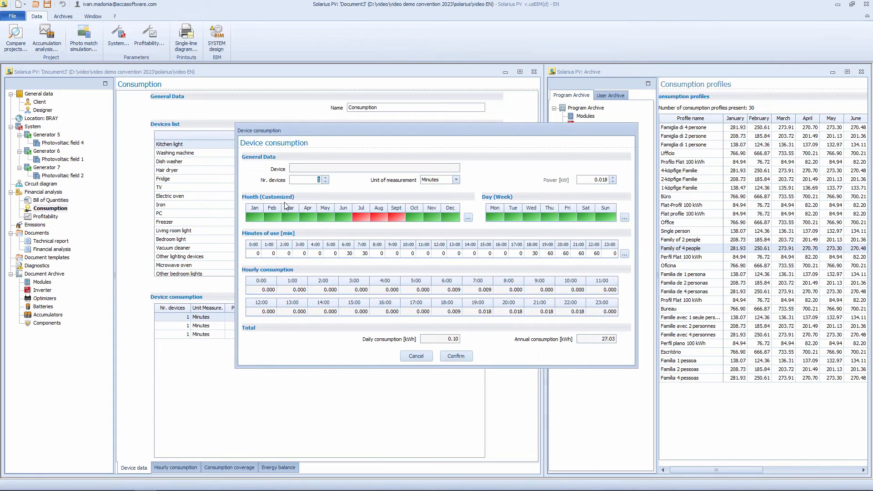
left_click(451, 218)
left_click(468, 217)
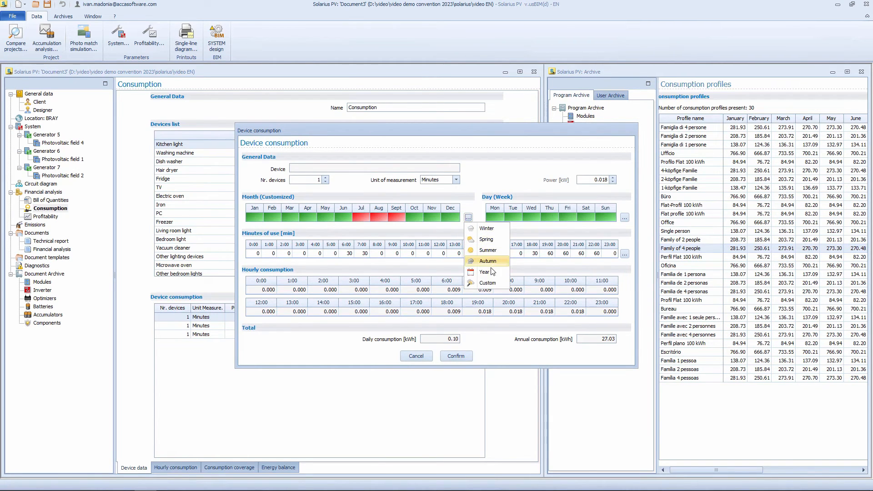
left_click(476, 216)
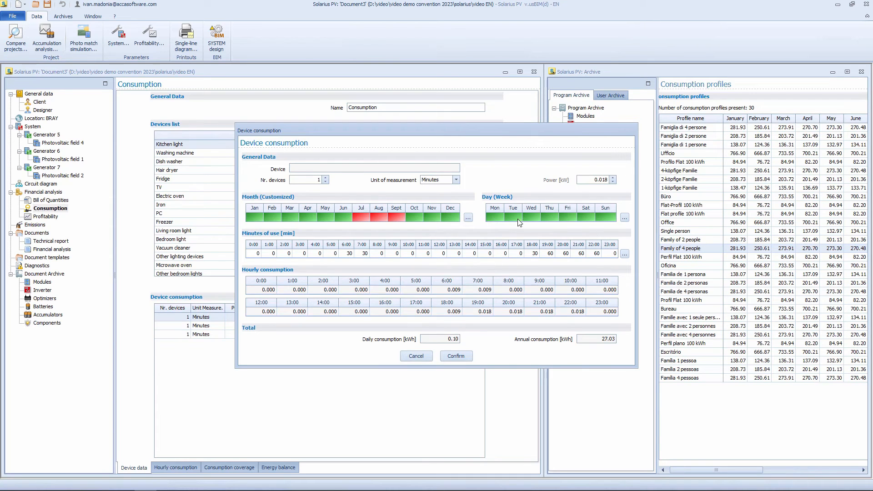
left_click(624, 218)
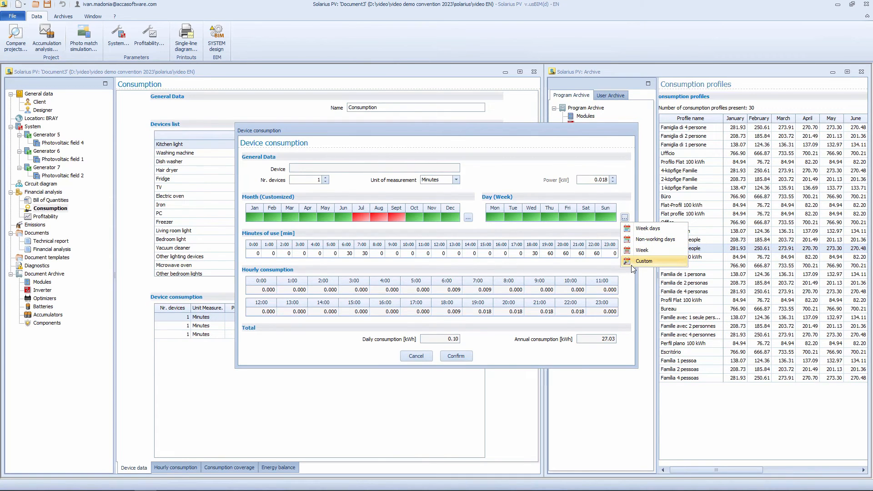
left_click(608, 233)
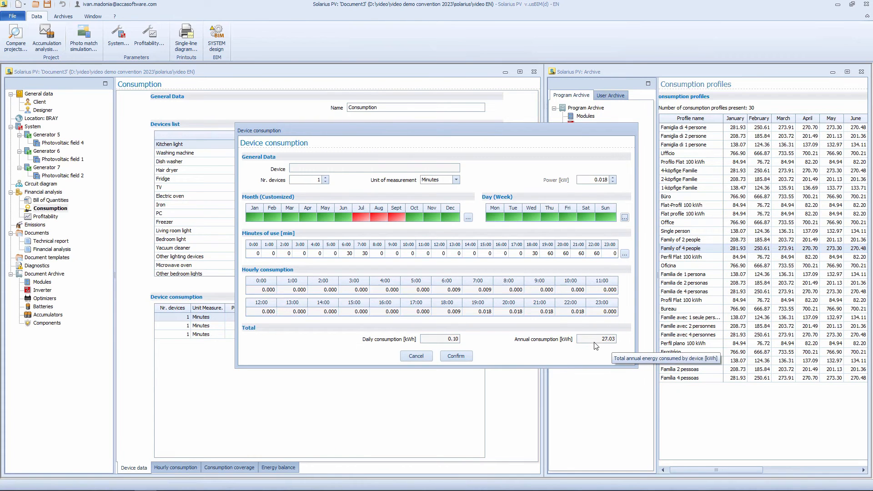
left_click(456, 356)
Step: Close the archive, maximise the project window and display the hourly consumption for March
left_click(861, 71)
double_click(526, 72)
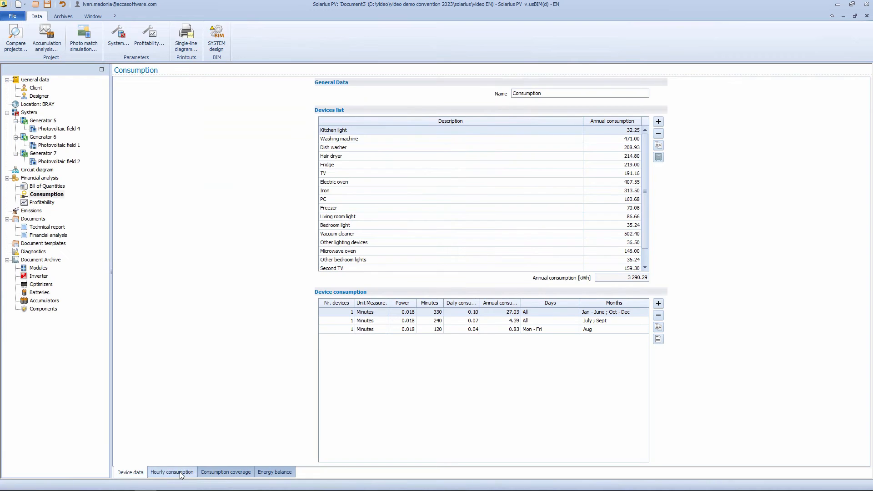
left_click(180, 473)
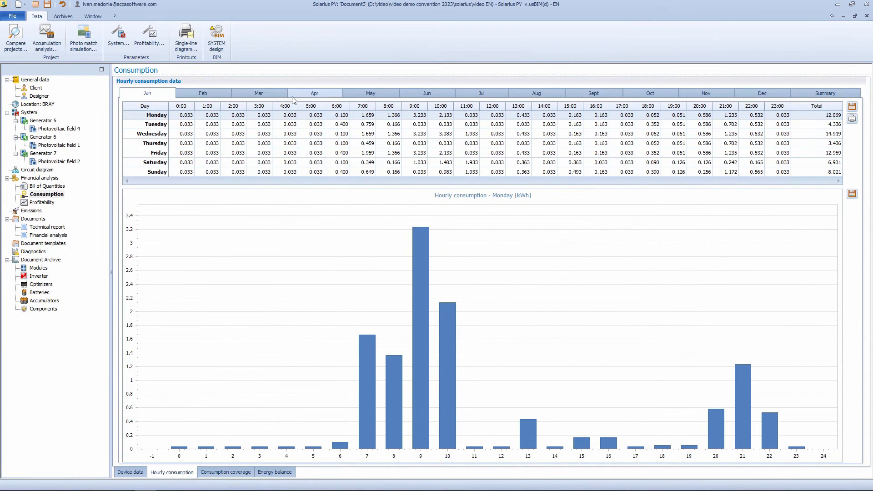
left_click(257, 96)
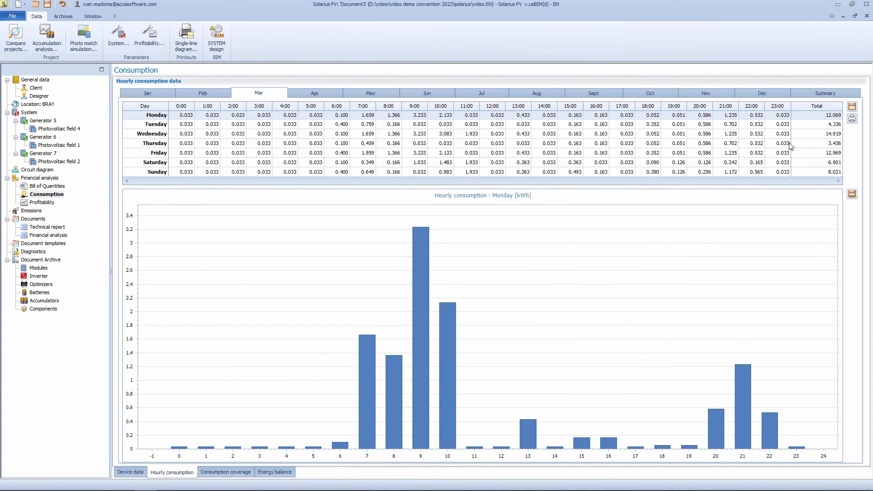
Step: Display the monthly consumption summary and the daily consumption coverage for Sunday 21 January
left_click(808, 93)
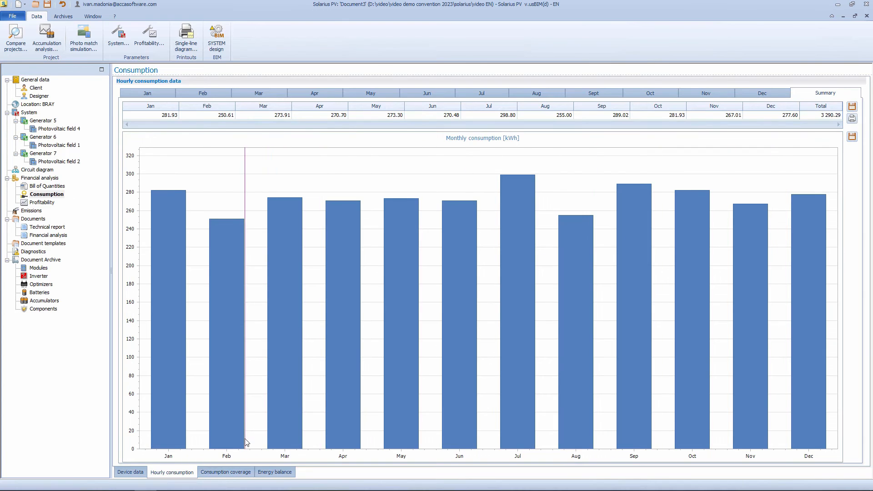
left_click(215, 473)
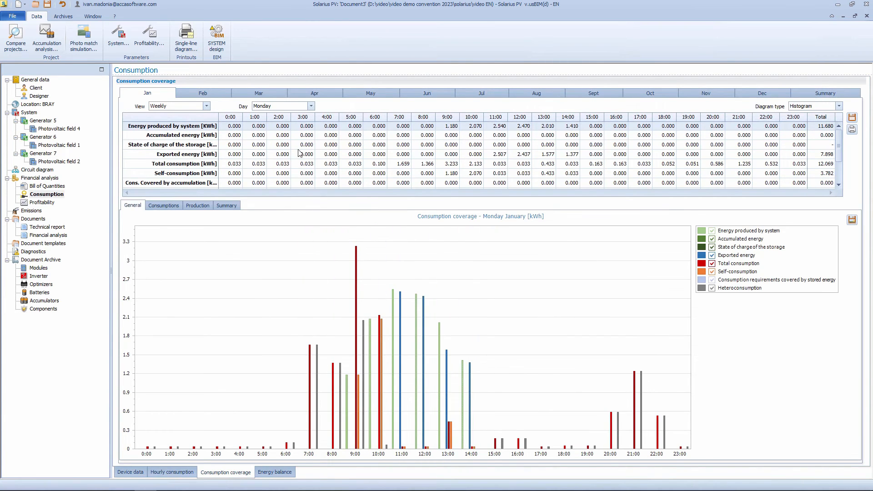
left_click(206, 106)
left_click(175, 122)
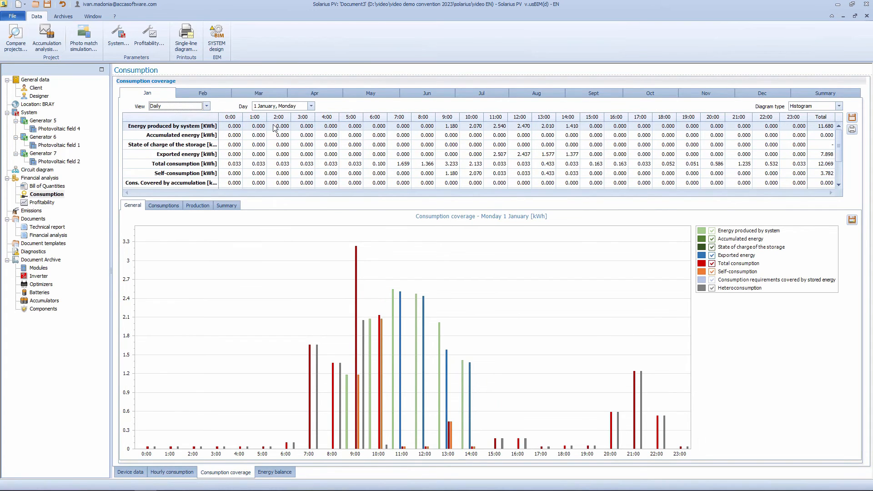
left_click(311, 106)
scroll(289, 151, "down", 5)
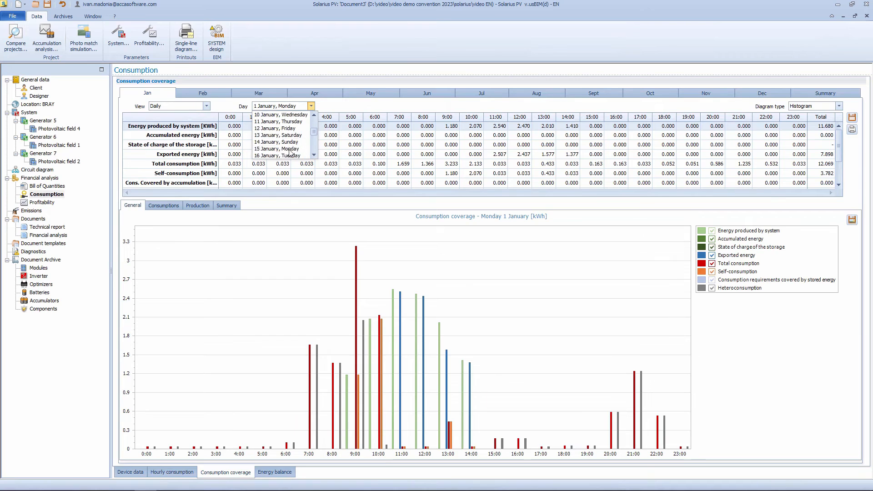
left_click(289, 155)
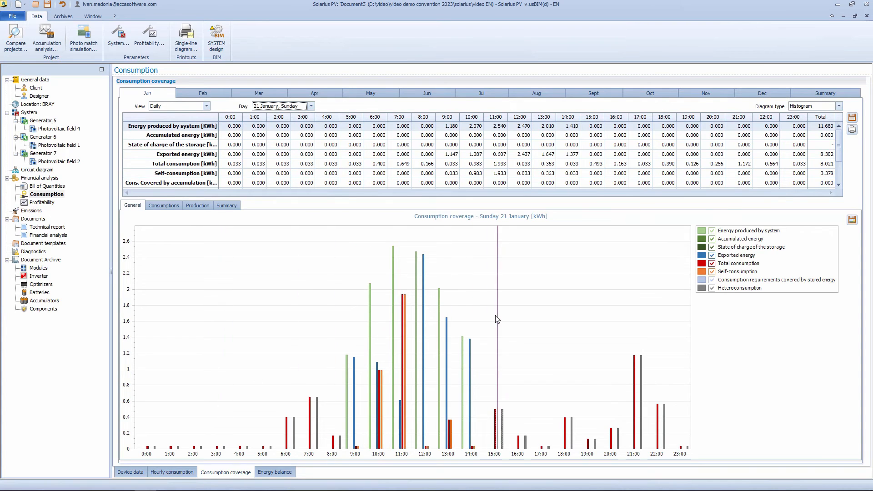
Step: Examine the daily coverage for November and the produced energy and consumption summary charts for January and March to June
left_click(704, 95)
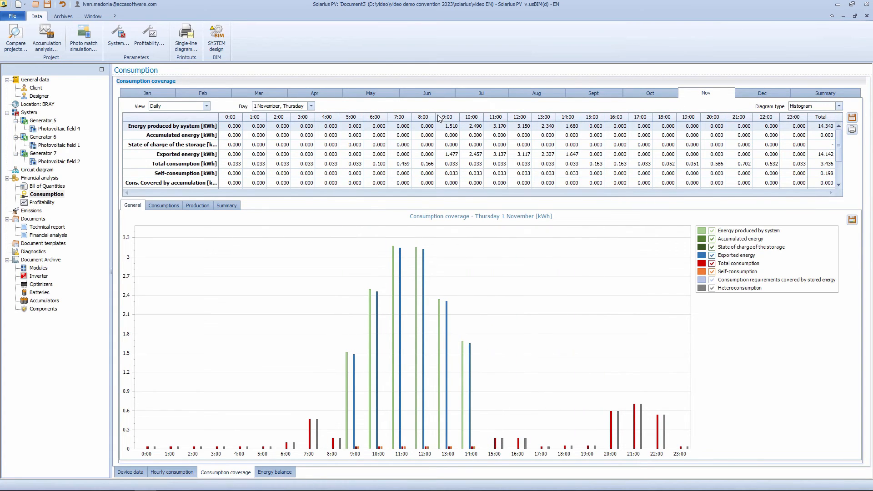
left_click(232, 205)
left_click(147, 93)
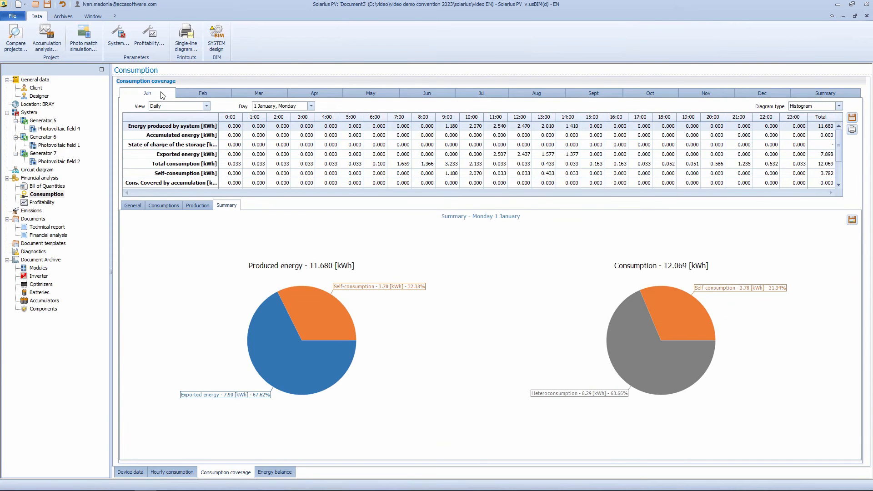
left_click(256, 94)
left_click(318, 95)
left_click(377, 94)
left_click(432, 95)
Step: Show the yearly consumption coverage summary as a Linear diagram and toggle the Self-consumption and Total consumption series off and on
left_click(808, 94)
left_click(813, 105)
left_click(802, 119)
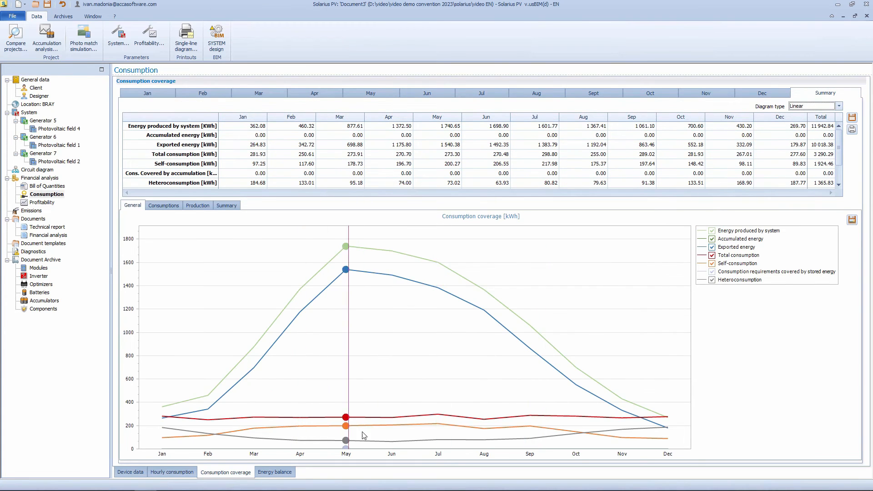
left_click(711, 264)
left_click(711, 256)
left_click(711, 255)
left_click(711, 263)
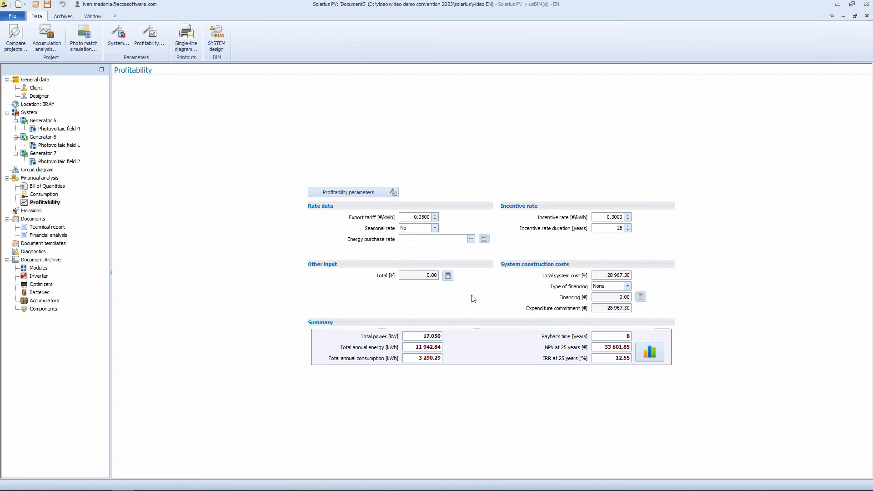
Step: Check the one-off and periodic inputs, and review the profitability analysis's annual budget table and standard charts
left_click(446, 276)
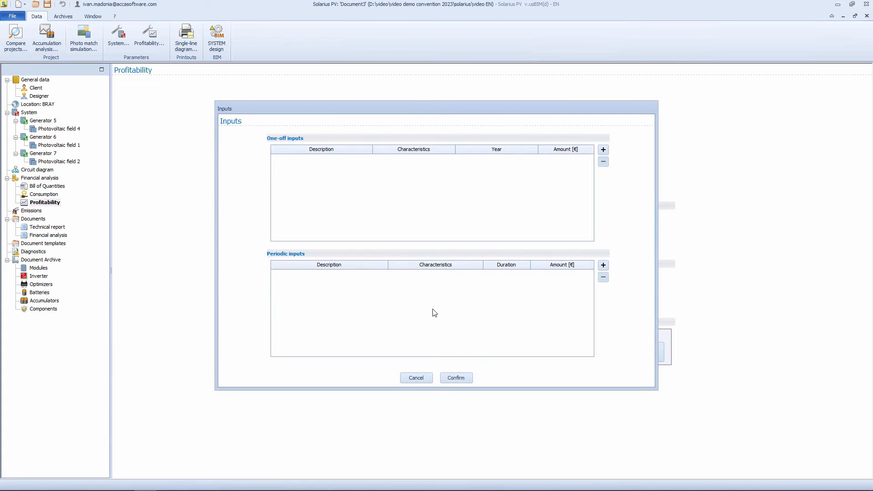
left_click(453, 379)
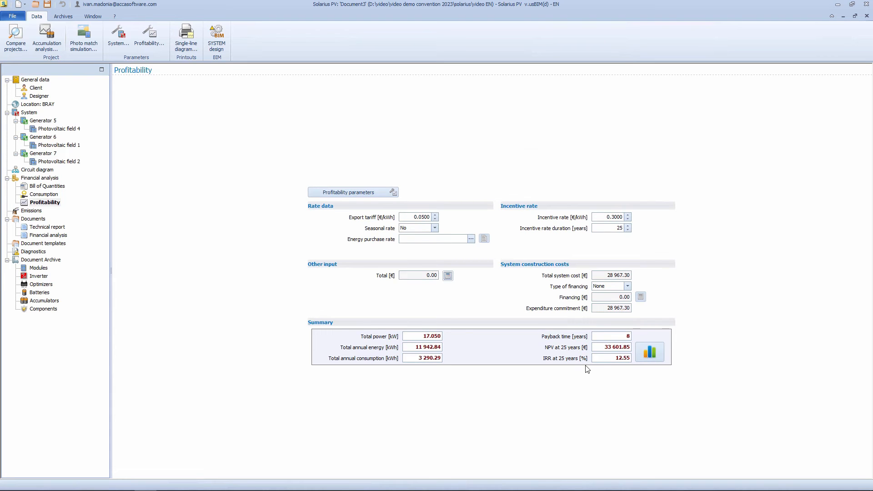
left_click(650, 352)
scroll(689, 285, "down", 3)
scroll(689, 281, "up", 3)
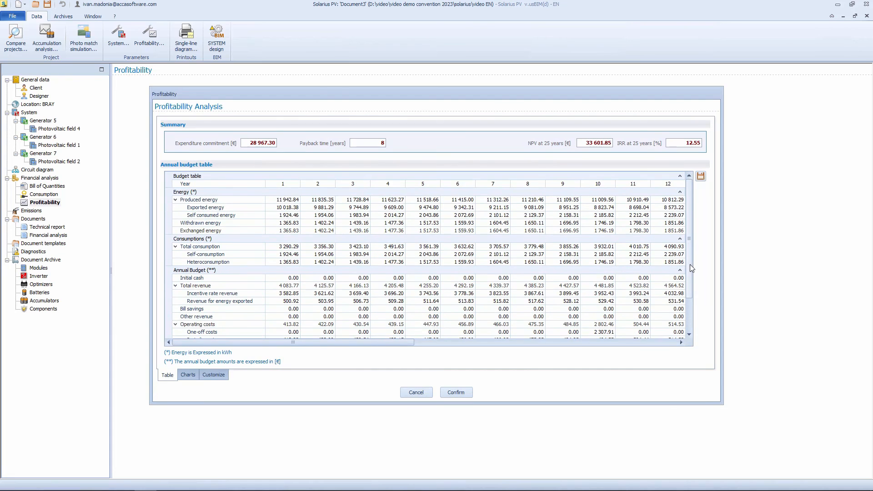
left_click(187, 375)
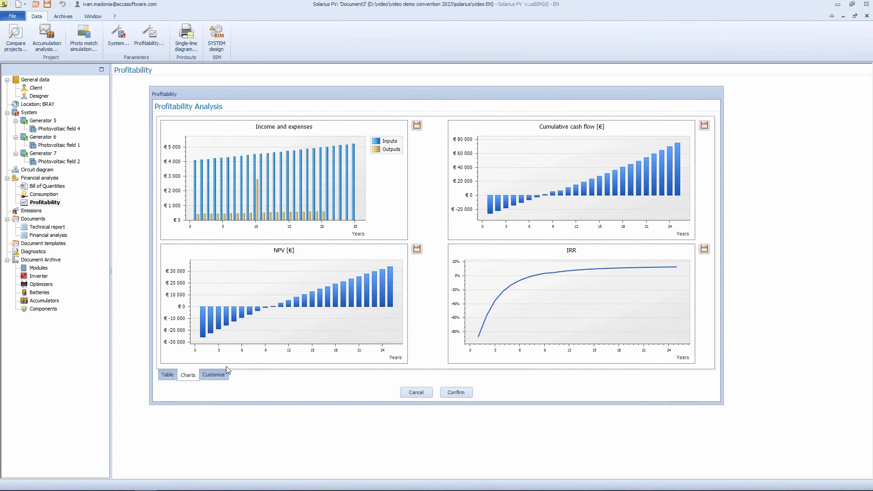
Step: Build a custom profitability histogram of Initial cash, Revenue for energy exported, Other revenue, Periodic costs, Cumulative cash flow and NPV, and confirm the analysis
left_click(210, 375)
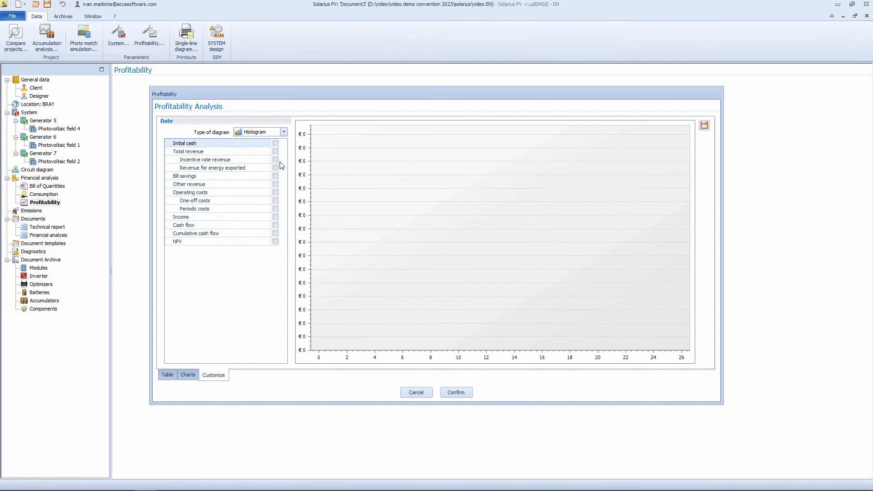
left_click(275, 143)
left_click(275, 168)
left_click(275, 184)
left_click(275, 209)
left_click(275, 233)
left_click(275, 241)
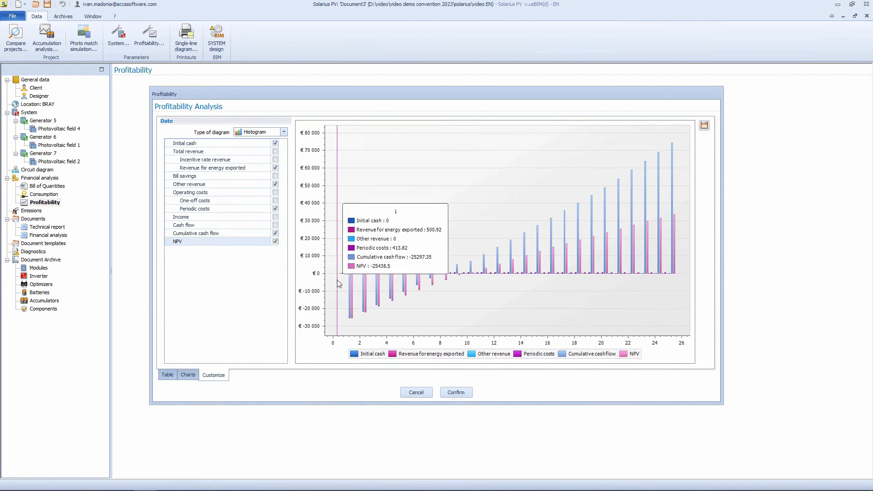
left_click(459, 392)
Step: Open the technical report's settings and review the available output languages and the list of included topics
left_click(34, 219)
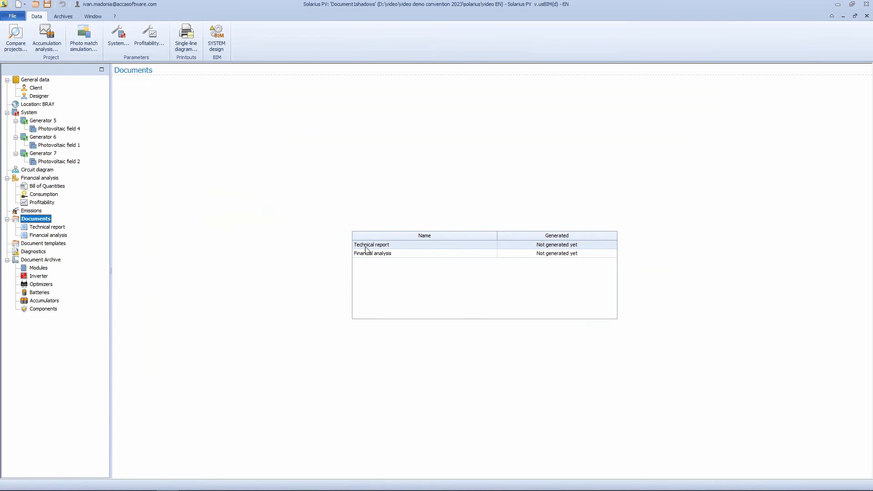
left_click(53, 229)
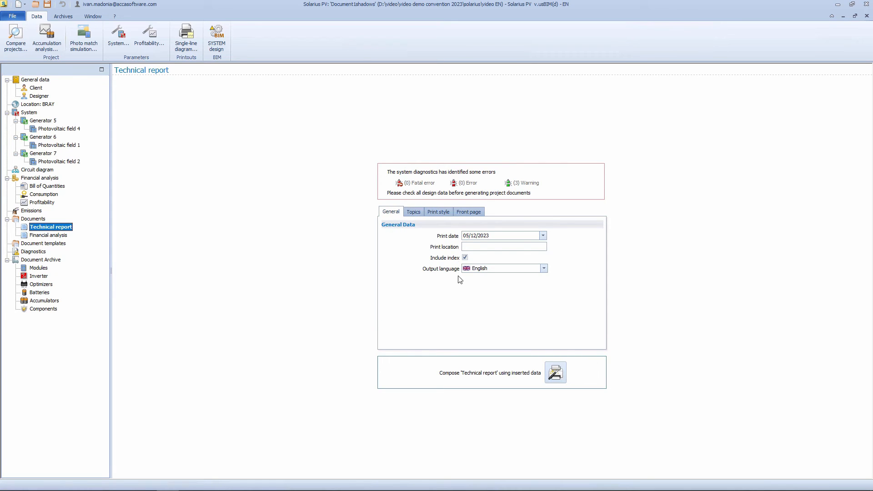
left_click(519, 271)
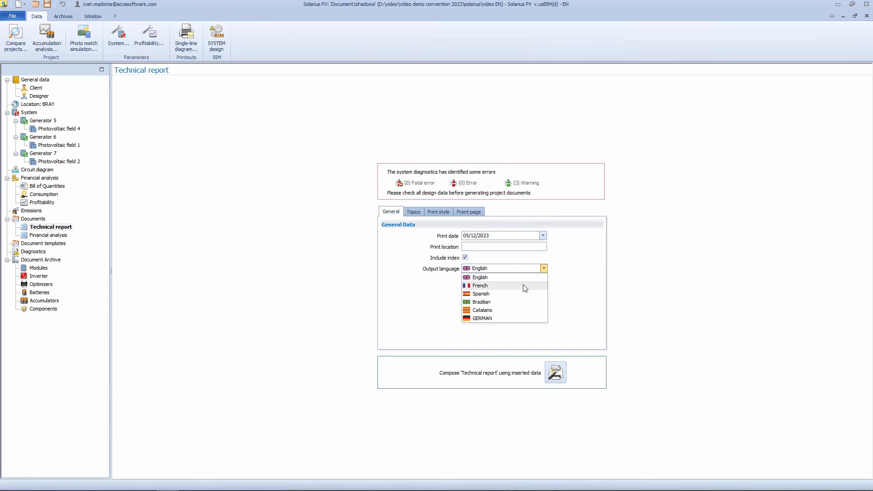
left_click(570, 323)
left_click(415, 213)
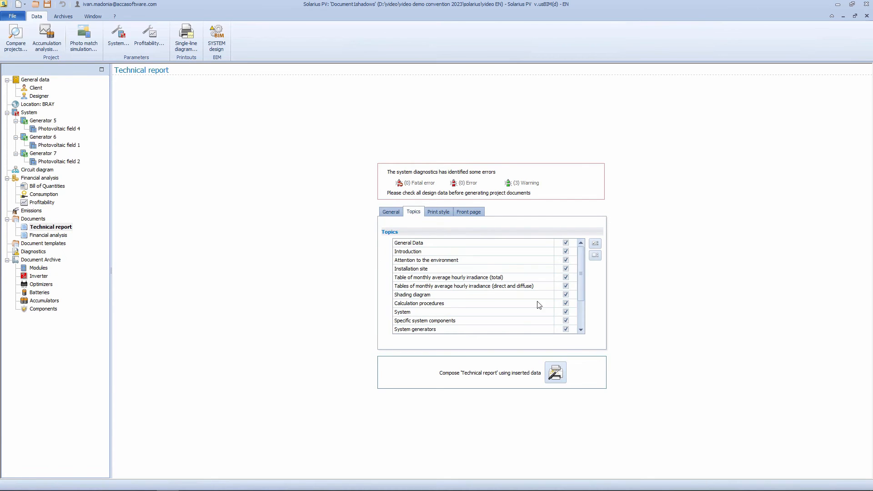
scroll(580, 272, "down", 2)
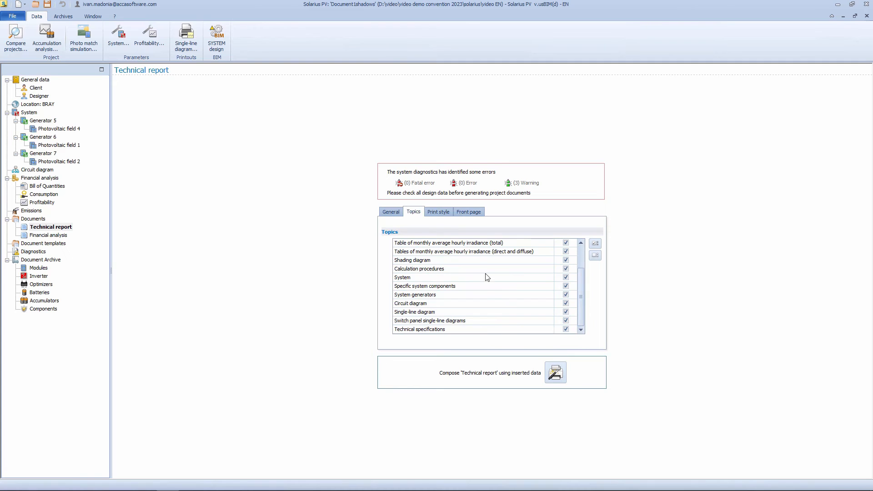
Step: Look through the technical report's Subtitle, Paragraph and Reference text details and set the print style to Style 1
left_click(434, 213)
left_click(405, 273)
left_click(404, 281)
left_click(408, 293)
left_click(427, 242)
left_click(414, 259)
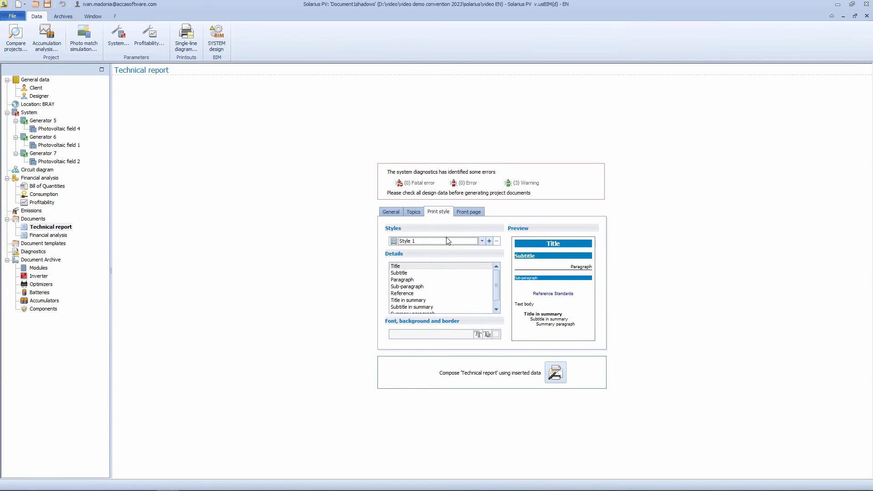
Step: Preview the front page templates and assign Document header 3 to the technical report
left_click(473, 213)
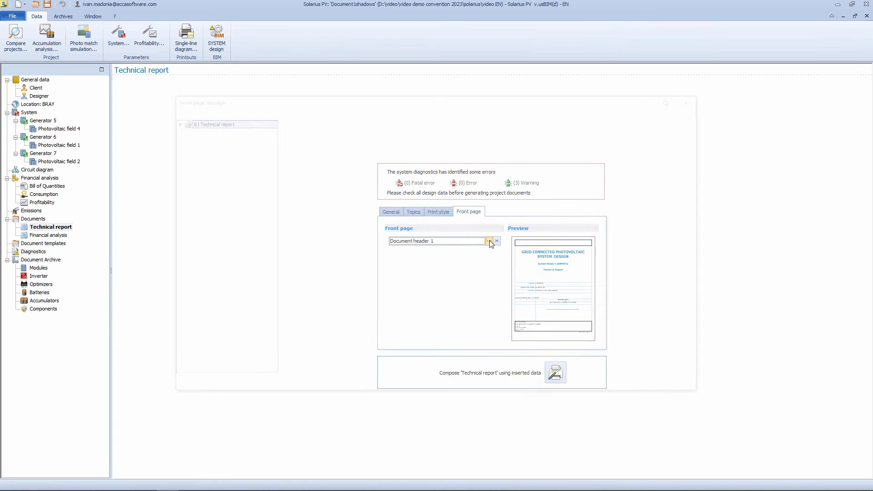
left_click(489, 241)
left_click(219, 137)
left_click(216, 145)
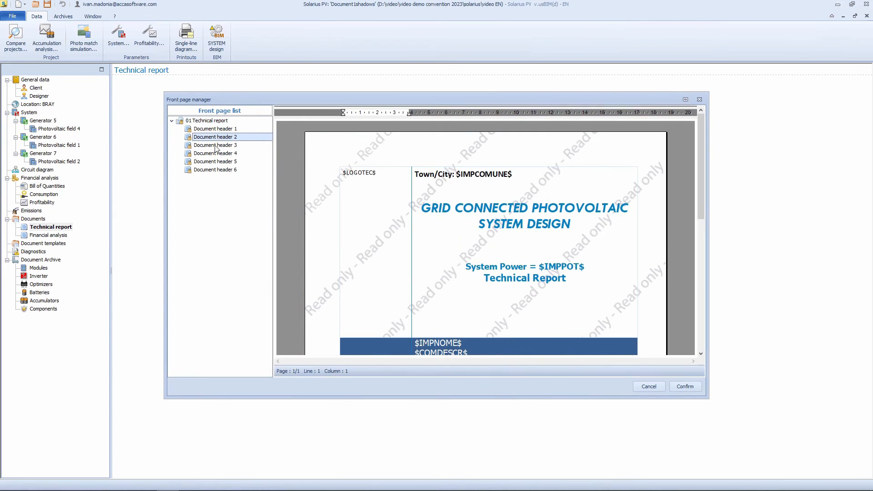
left_click(685, 388)
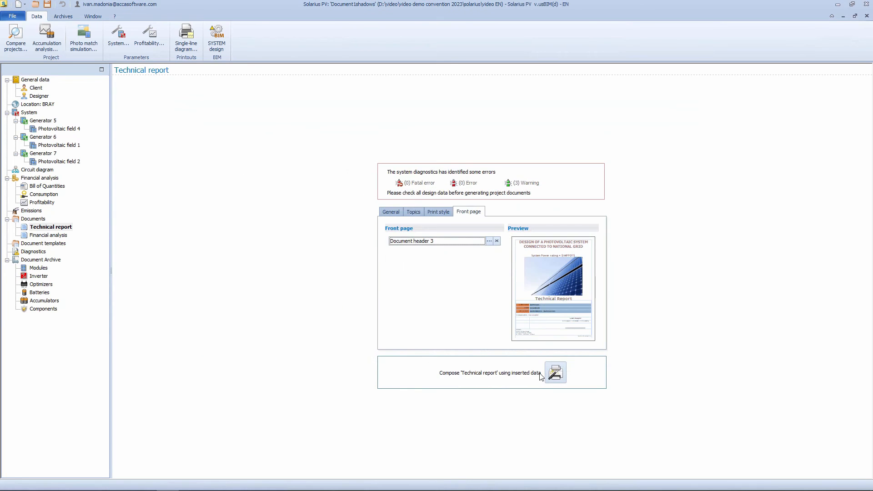
Step: Compose the technical report and read through it as far as Generator 5's inverter configuration and electrical checks
left_click(555, 374)
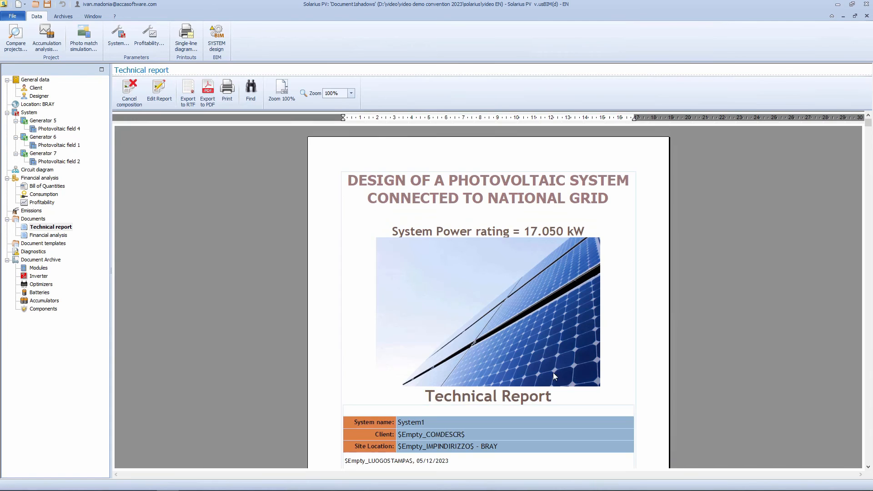
middle_click(653, 226)
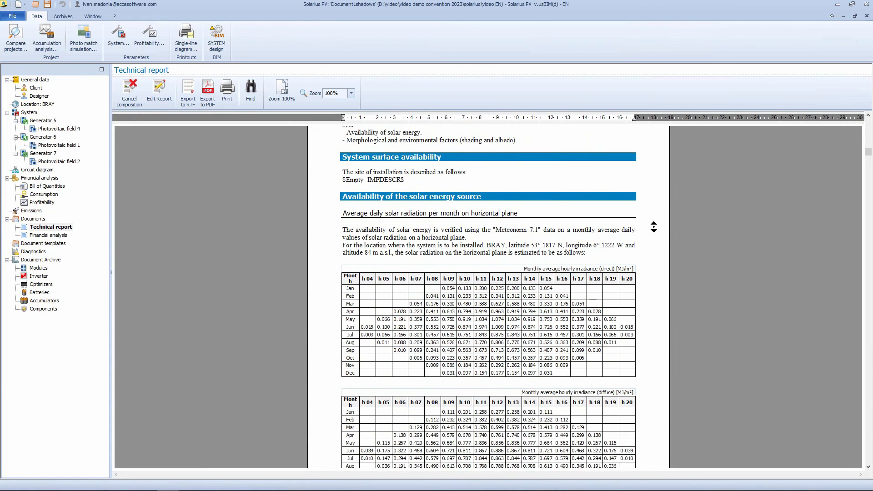
middle_click(653, 232)
scroll(653, 353, "down", 15)
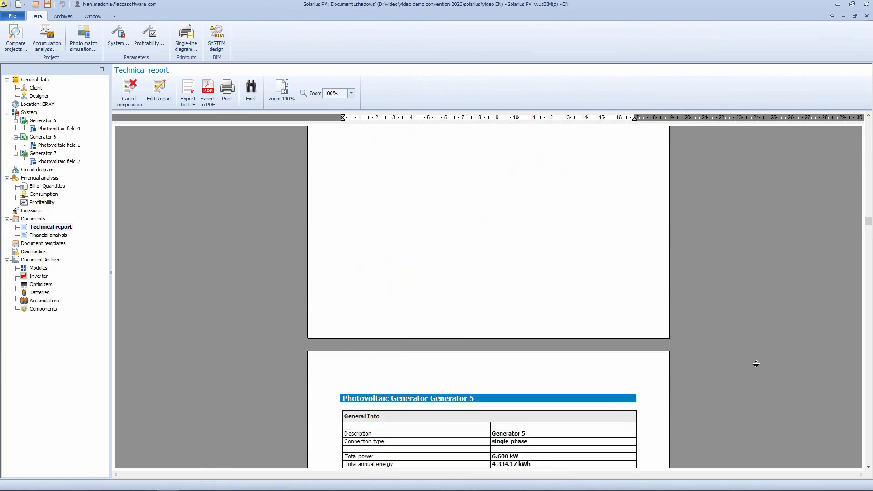
middle_click(742, 361)
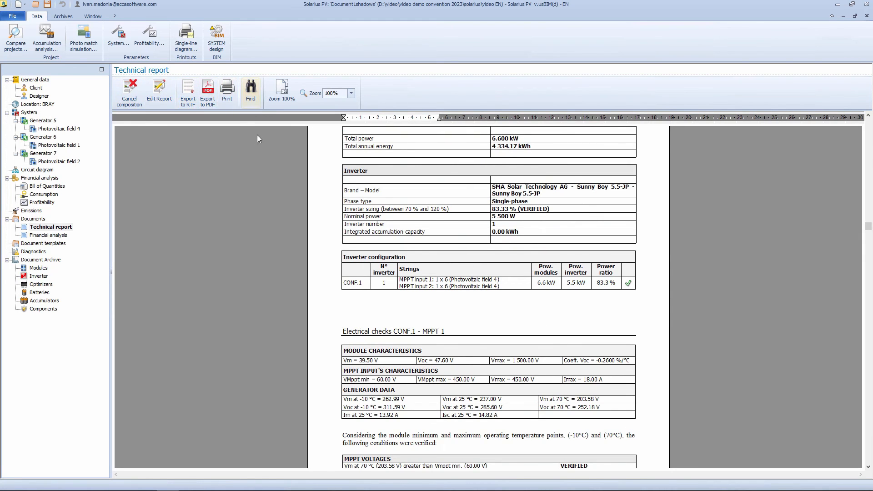
Step: Compose the financial analysis document with Document header 1 as its front page and read through it
left_click(48, 235)
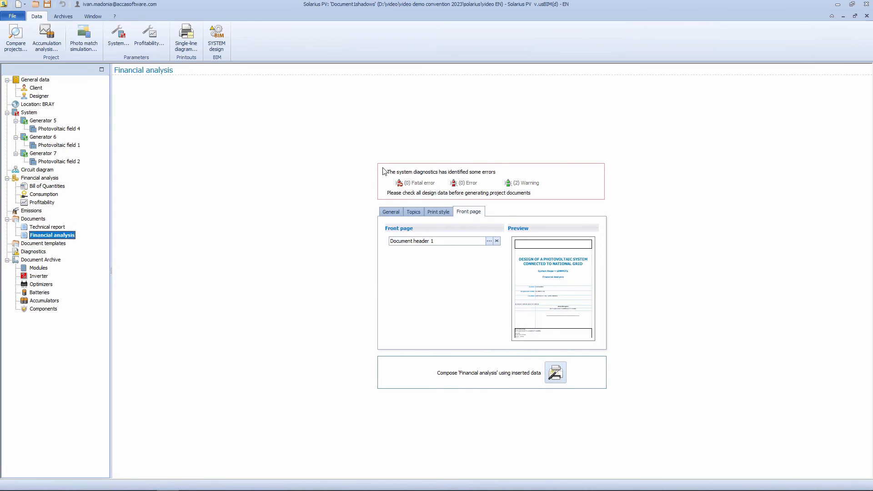
left_click(555, 372)
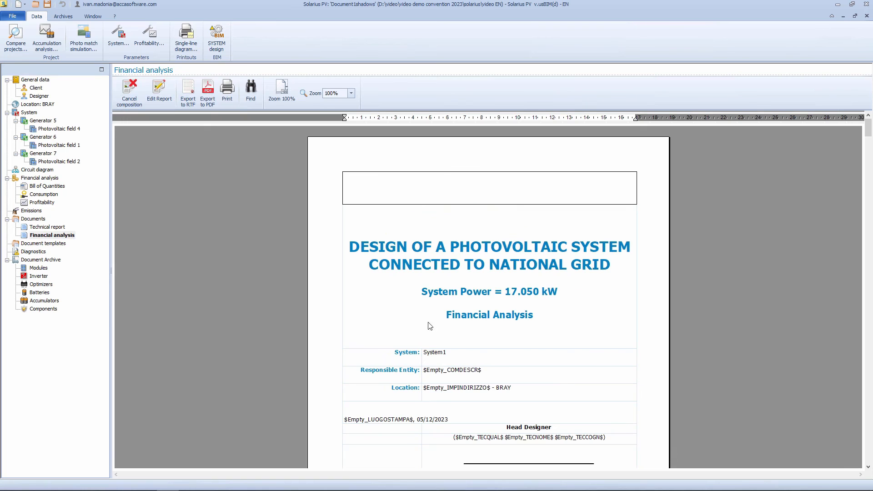
scroll(621, 319, "down", 15)
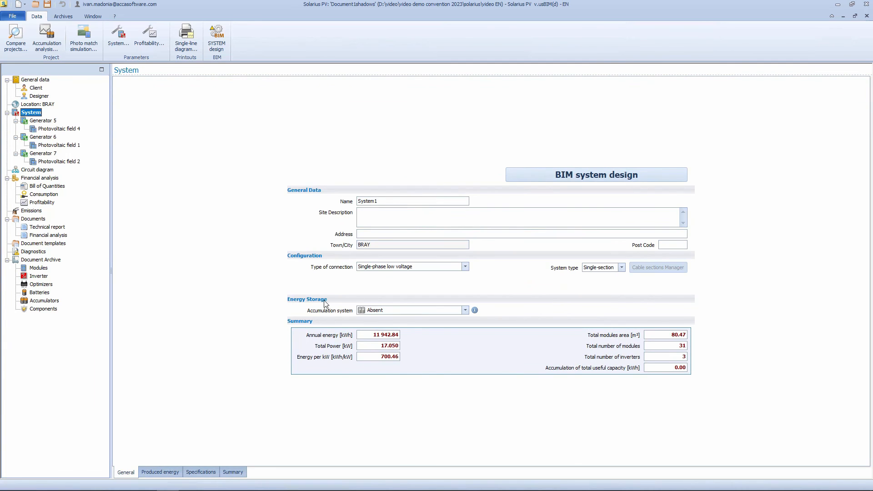
Step: Set the system's accumulation system to Bidirectional production at AC end and its storage typology to Accumulator
left_click(465, 310)
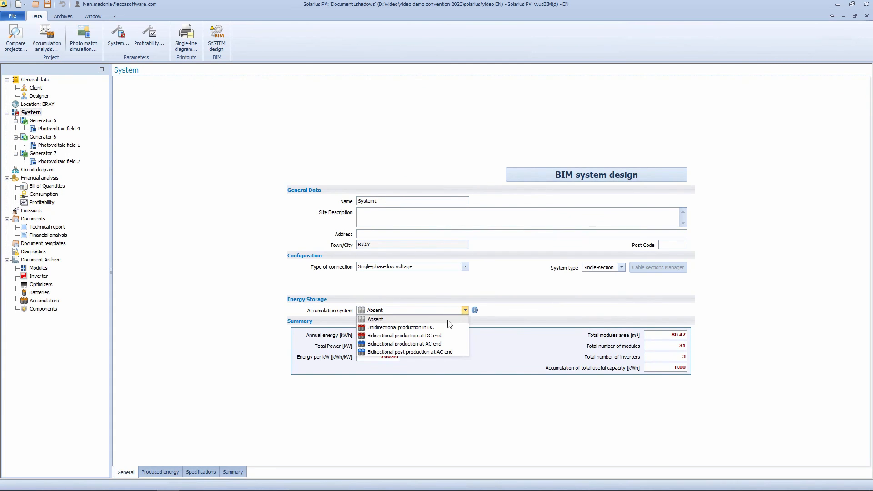
left_click(442, 353)
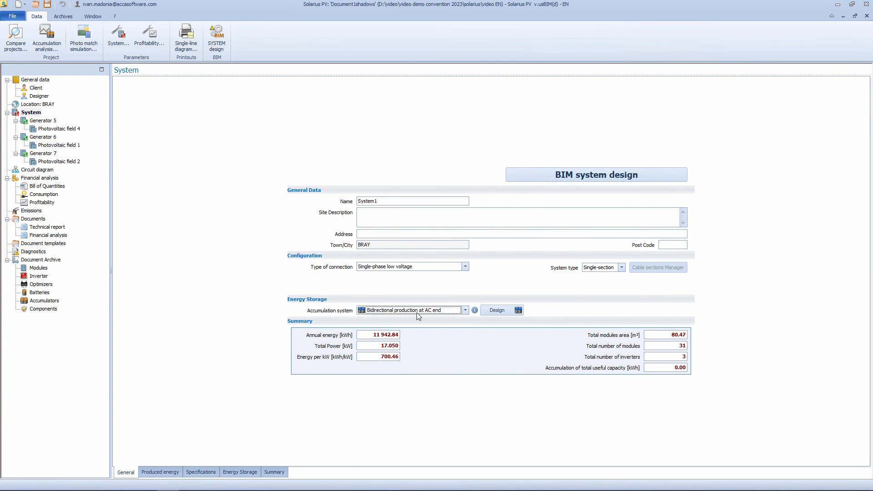
left_click(492, 312)
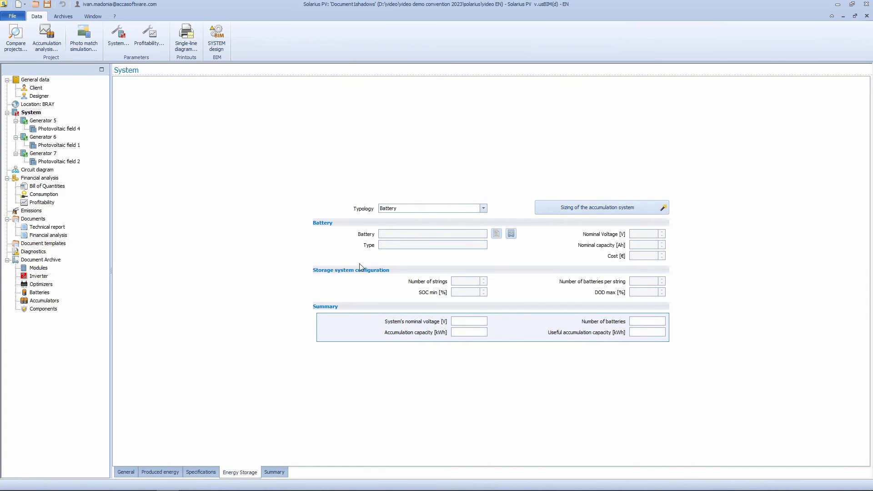
left_click(457, 209)
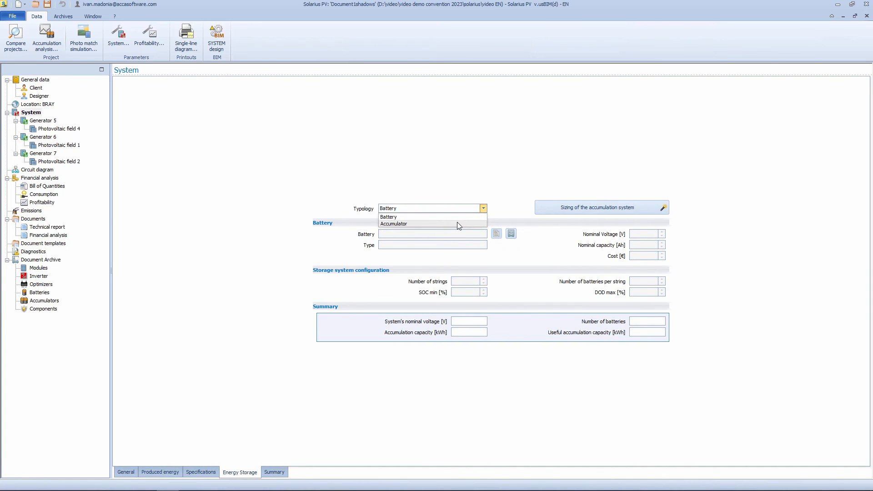
left_click(457, 223)
Step: Size the accumulation system with the BOSH BPT-S 5 Hybrid 12.5 accumulator and return to the system's general data
left_click(576, 210)
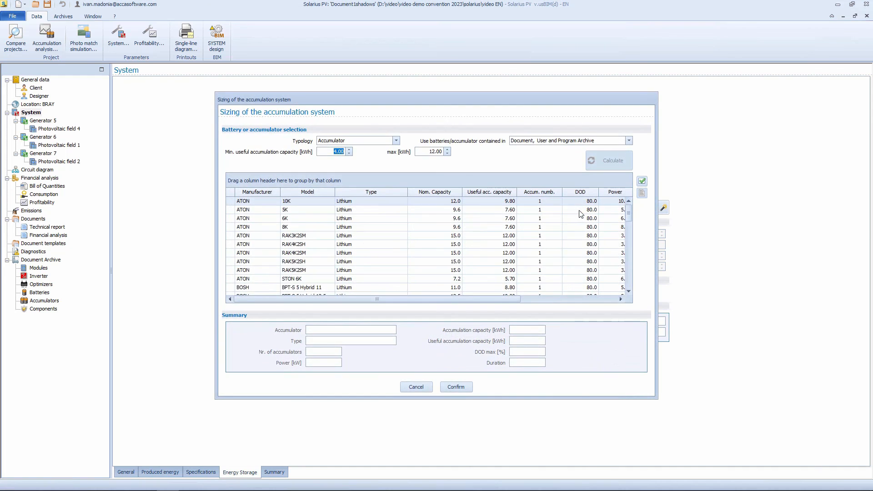
mouse_move(630, 215)
left_mouse_down()
mouse_move(628, 291)
mouse_move(630, 200)
left_mouse_up()
left_click(630, 142)
left_click(616, 140)
scroll(627, 217, "down", 3)
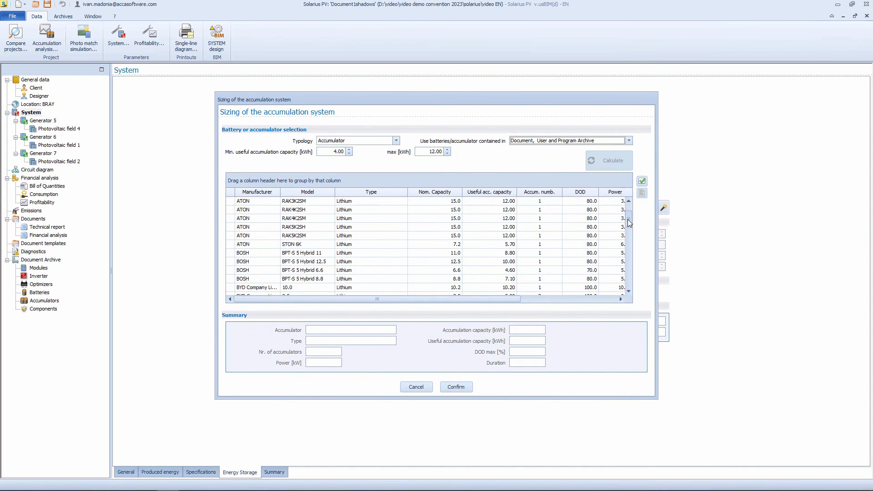
left_click(326, 253)
double_click(304, 236)
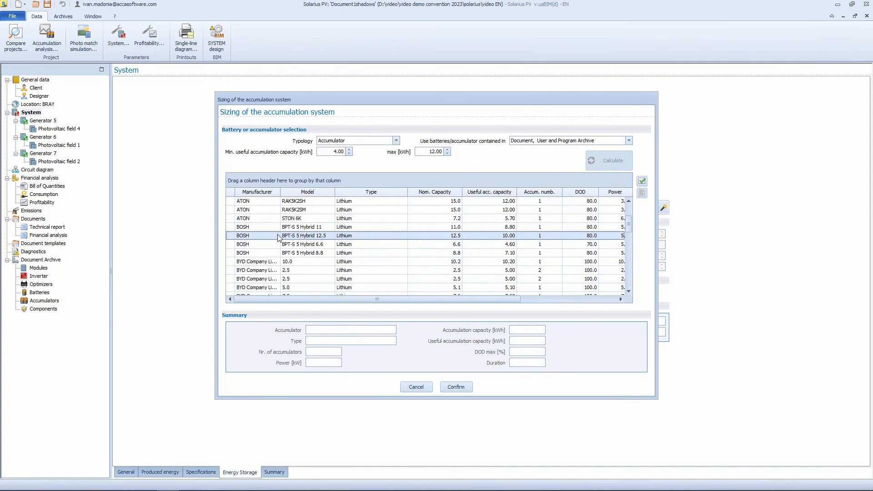
left_click(456, 386)
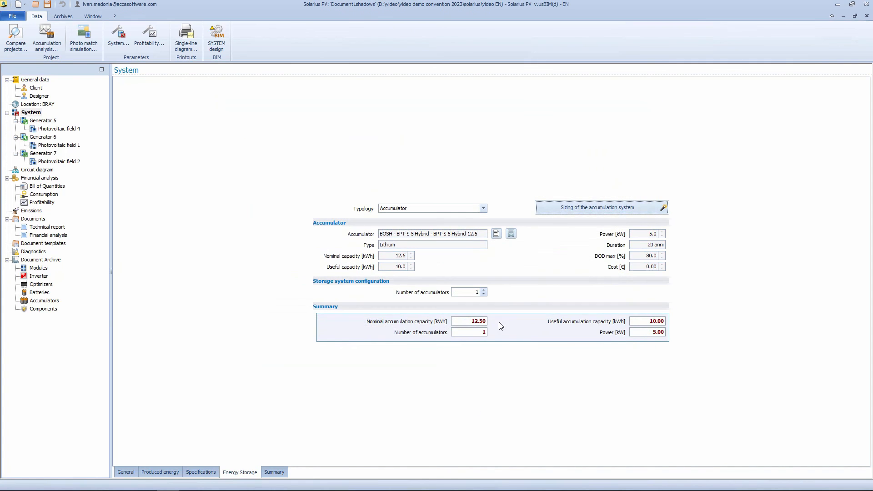
left_click(484, 294)
left_click(126, 472)
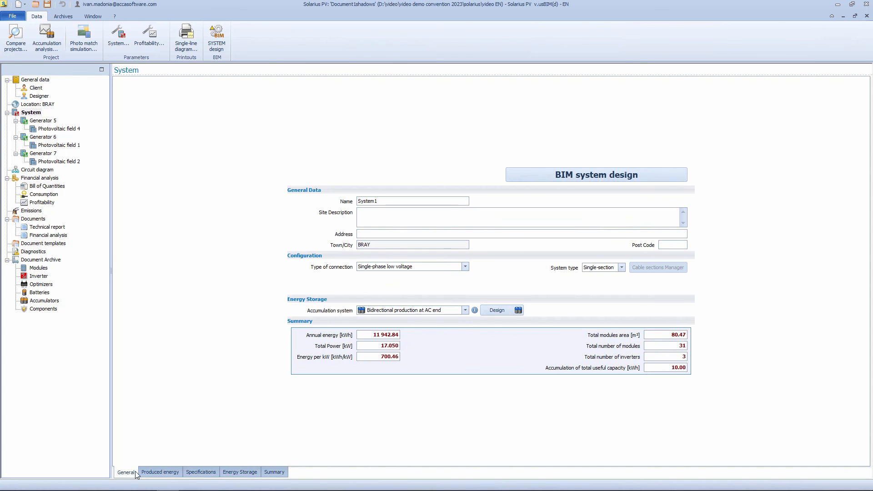
Step: Open the circuit's single-line diagram and set its sheet format to A2 Landscape
left_click(52, 172)
scroll(466, 370, "up", 2)
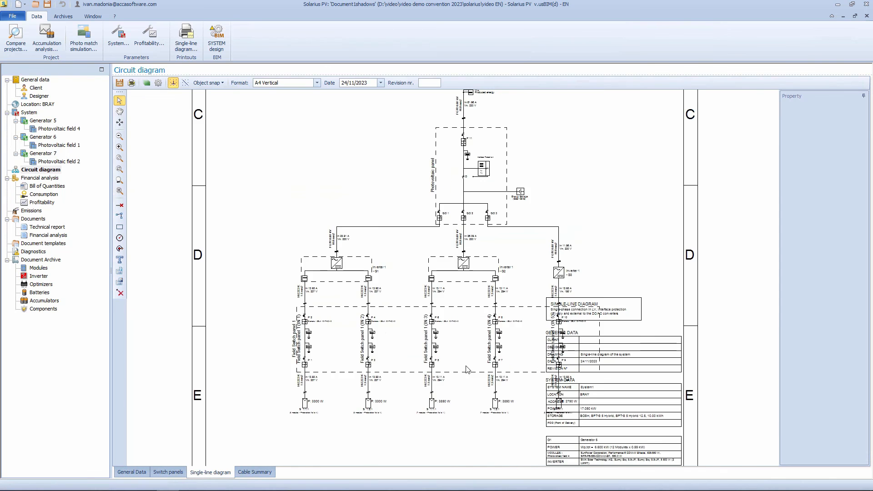
scroll(468, 369, "up", 2)
left_click_drag(732, 323, 427, 204)
scroll(419, 248, "up", 2)
scroll(420, 247, "down", 4)
scroll(422, 250, "down", 1)
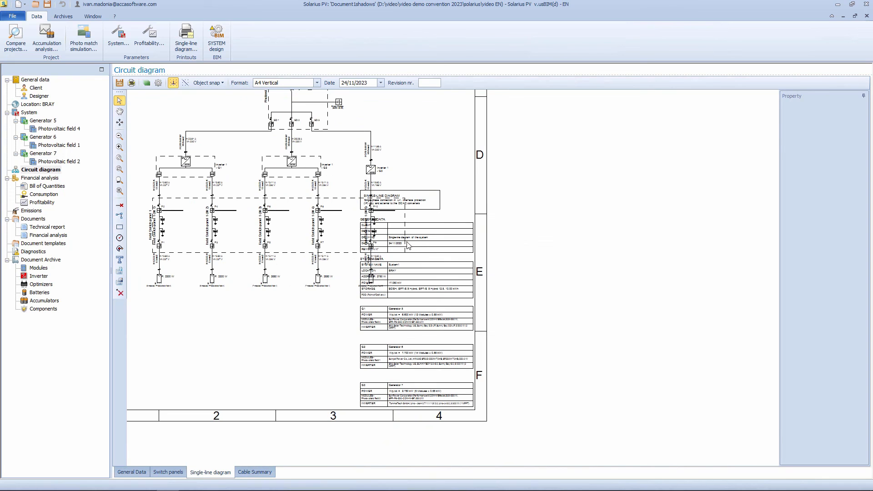
left_click(317, 83)
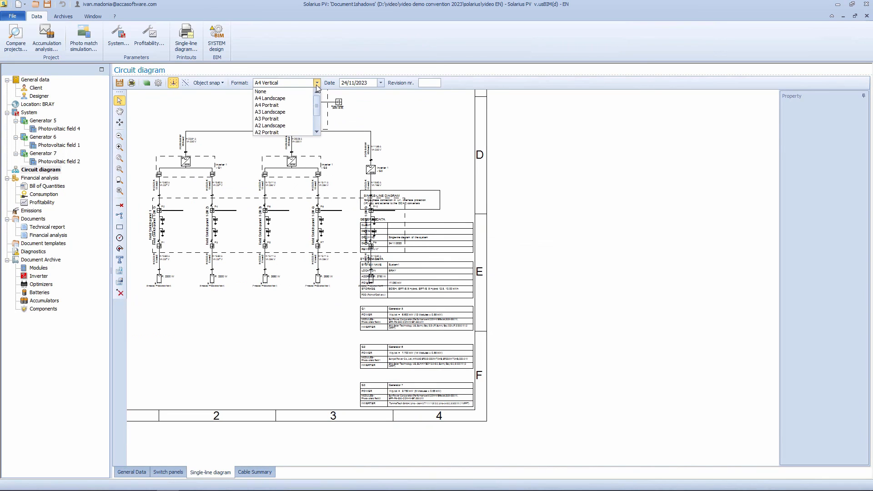
left_click(283, 126)
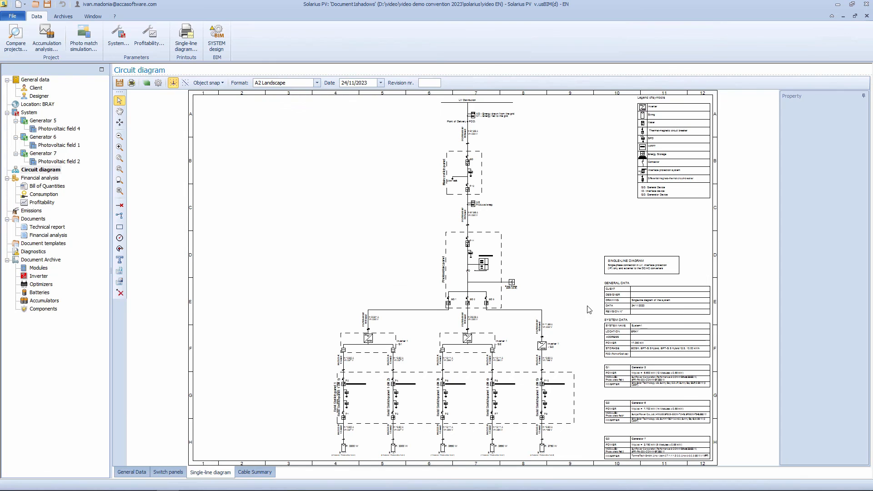
scroll(514, 429, "up", 3)
left_click_drag(321, 289, 524, 220)
scroll(514, 255, "up", 1)
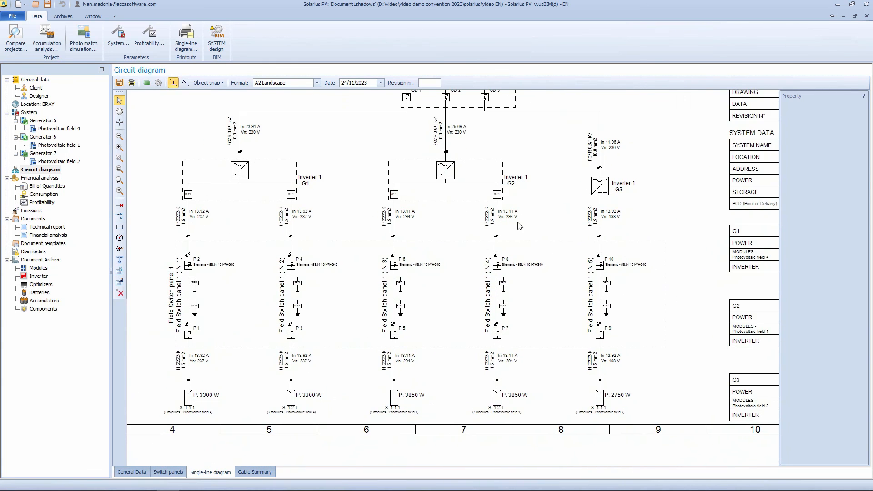
Step: Review the single-line diagram options, including the title block entries for general and system data, and confirm them
left_click(158, 83)
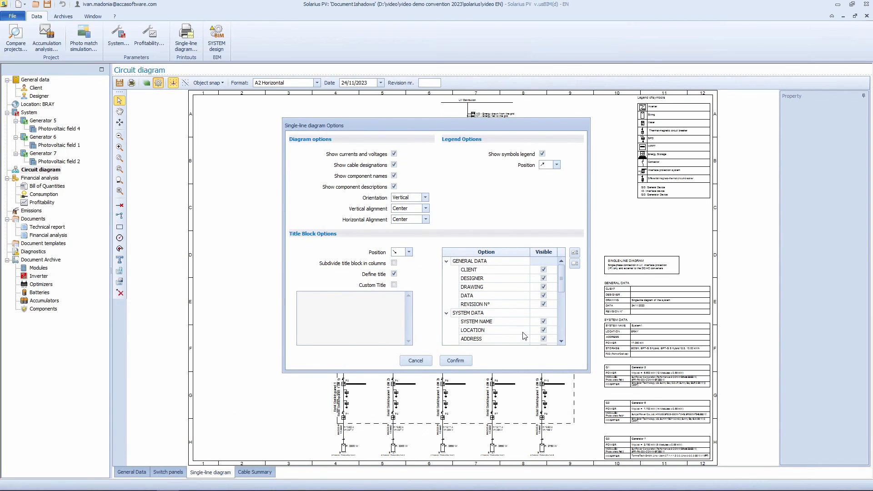
mouse_move(563, 277)
left_mouse_down()
mouse_move(567, 342)
mouse_move(566, 292)
left_mouse_up()
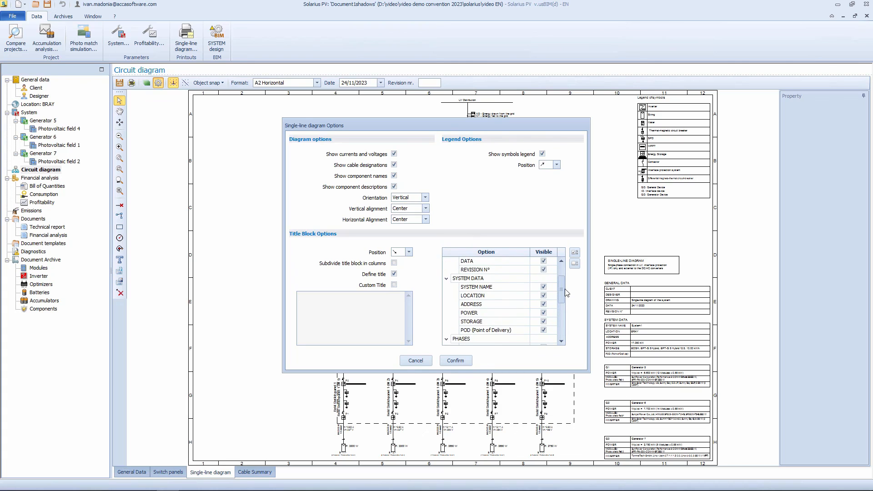
left_click(543, 321)
left_click_drag(560, 299, 566, 280)
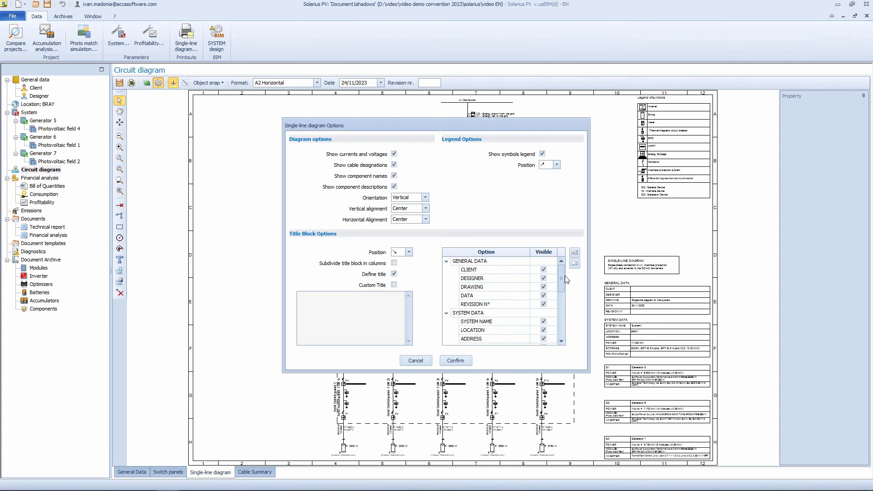
left_click(455, 361)
Step: Examine the diagram's inverters, generator and system data tables, and the photovoltaic panel's energy storage connection
scroll(514, 427, "up", 4)
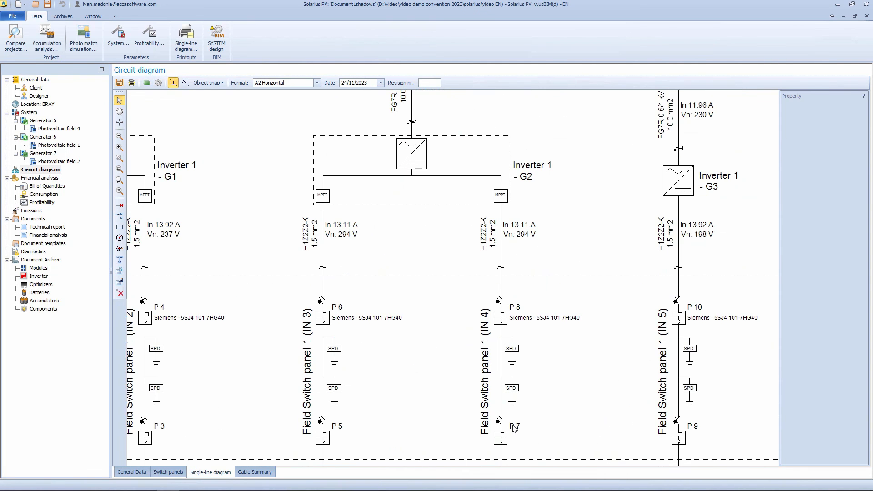
left_click_drag(539, 406, 240, 228)
left_click_drag(613, 250, 352, 264)
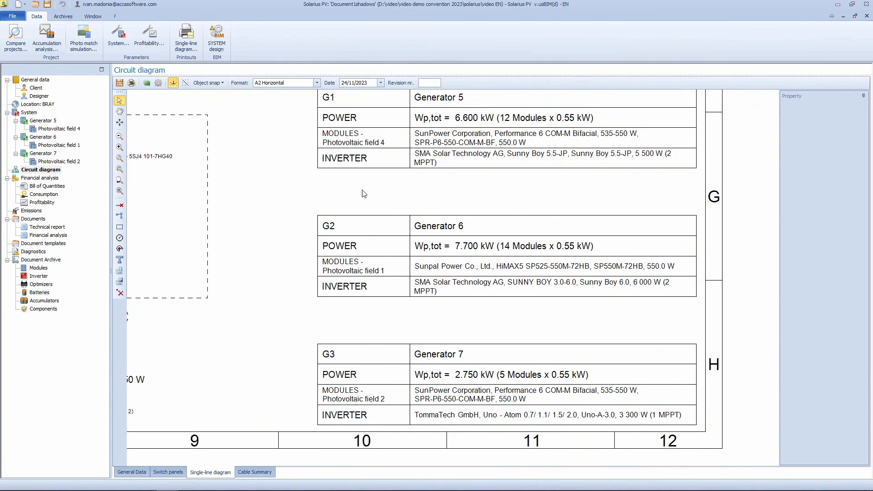
scroll(603, 391, "up", 5)
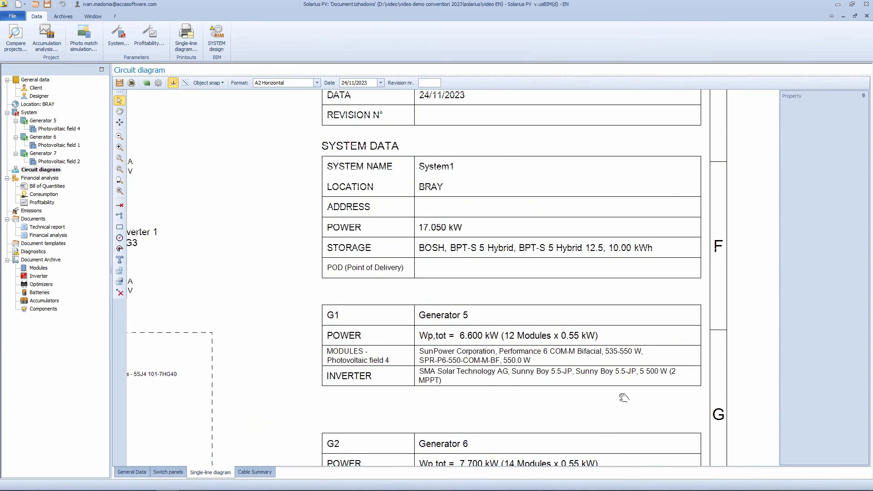
left_click_drag(173, 264, 690, 322)
scroll(690, 322, "up", 4)
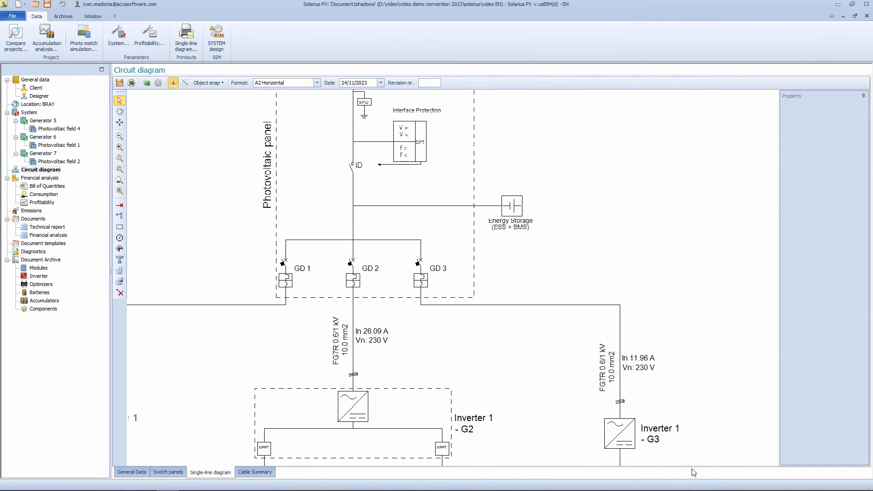
left_click_drag(566, 221, 586, 345)
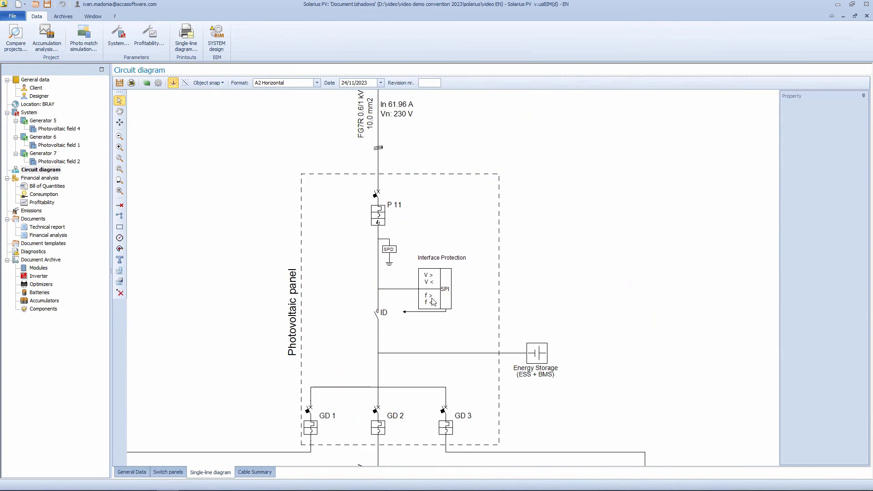
Step: Draw a closed red (255, 0, 0) rectangle of lines around the Energy Storage (ESS + BMS) symbol and its label
left_click(122, 206)
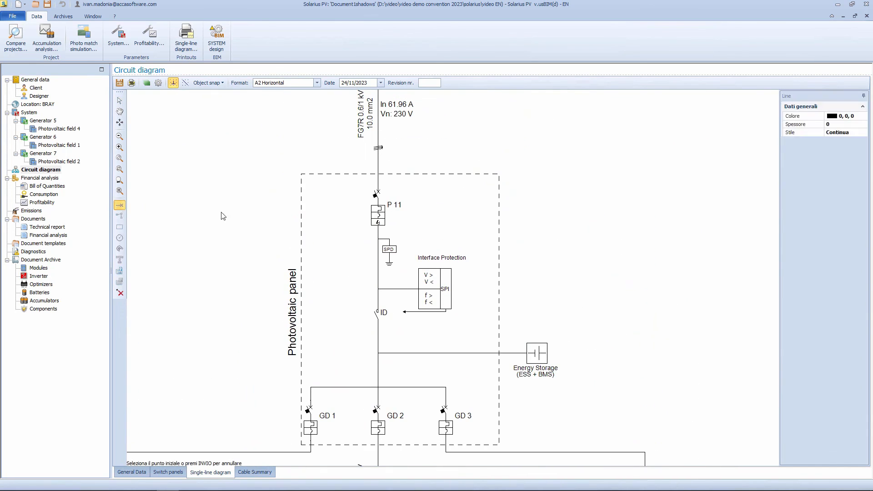
left_click(837, 117)
left_click(863, 116)
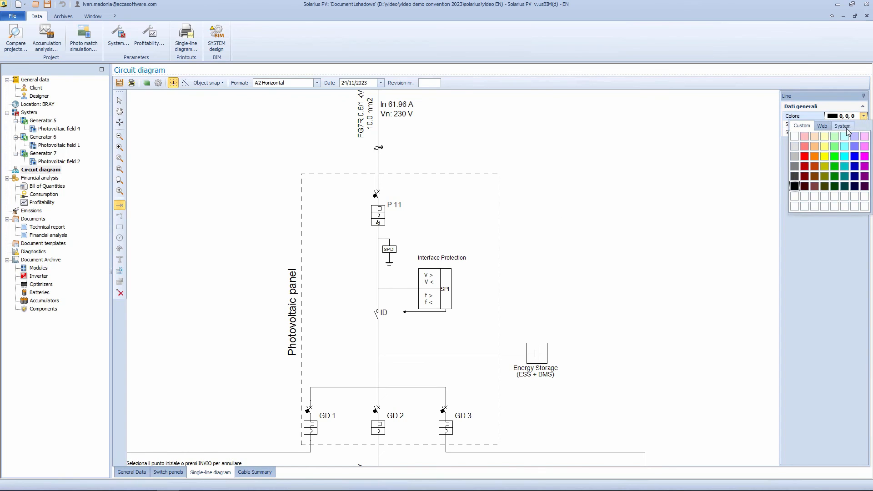
left_click(809, 160)
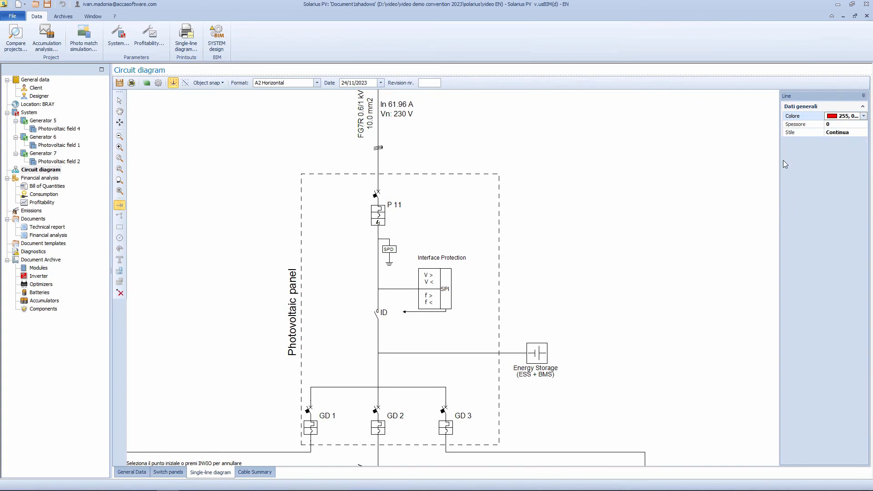
left_click(509, 335)
left_click(566, 388)
left_click(509, 388)
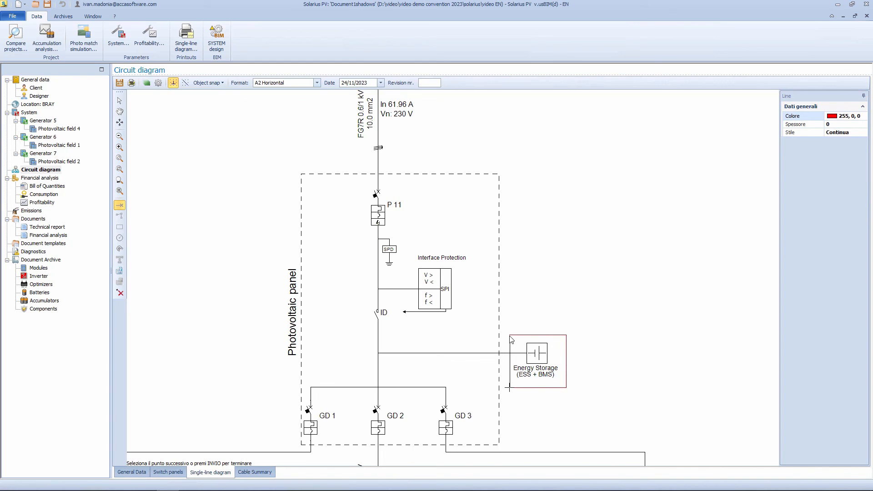
left_click(510, 335)
key("Return")
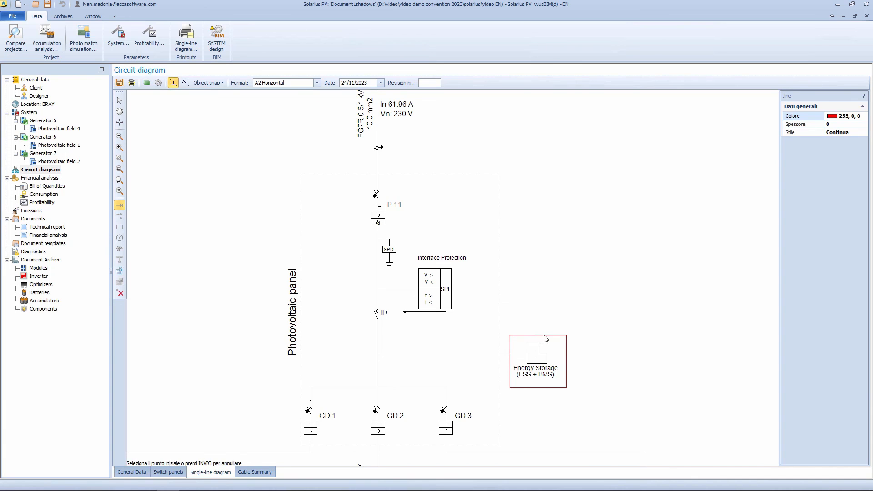